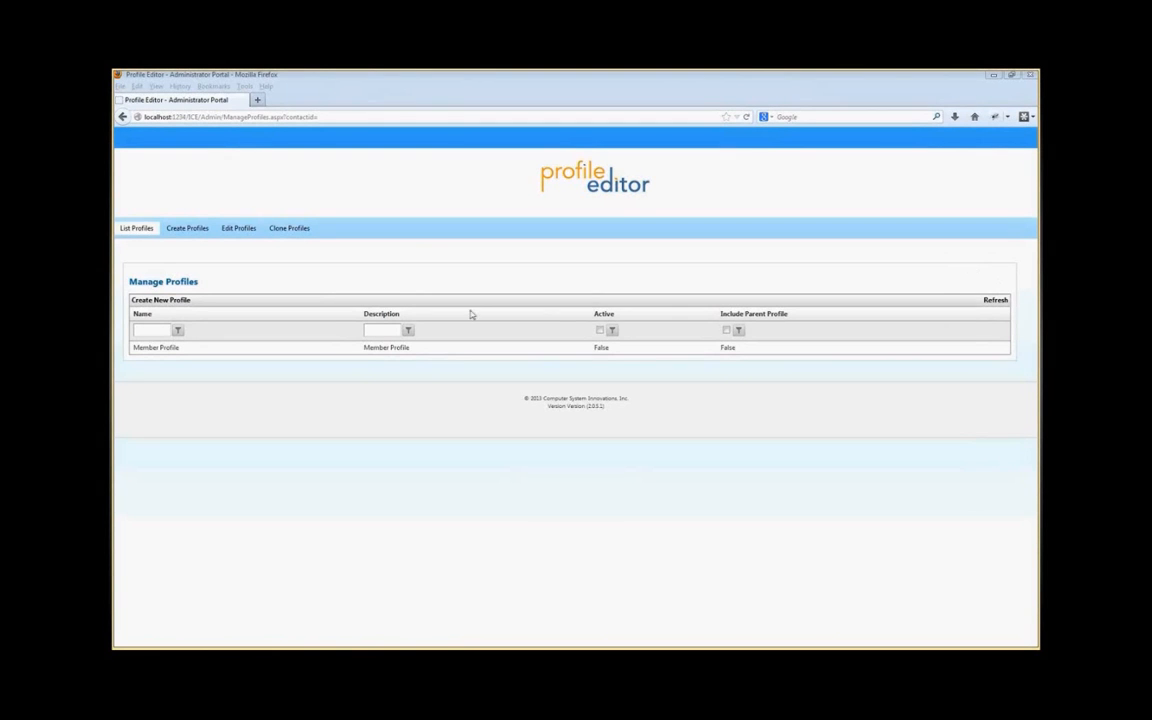
Step: Create a new profile named Demo Profile with the description Demo Profile
click(187, 228)
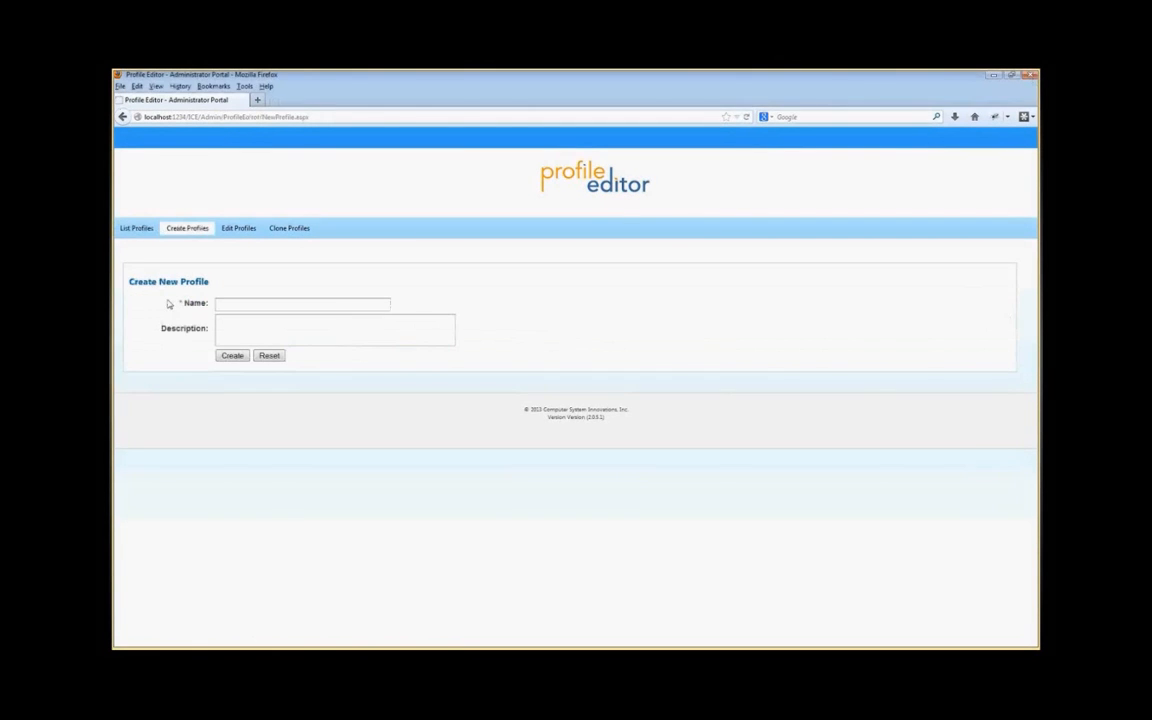
click(225, 304)
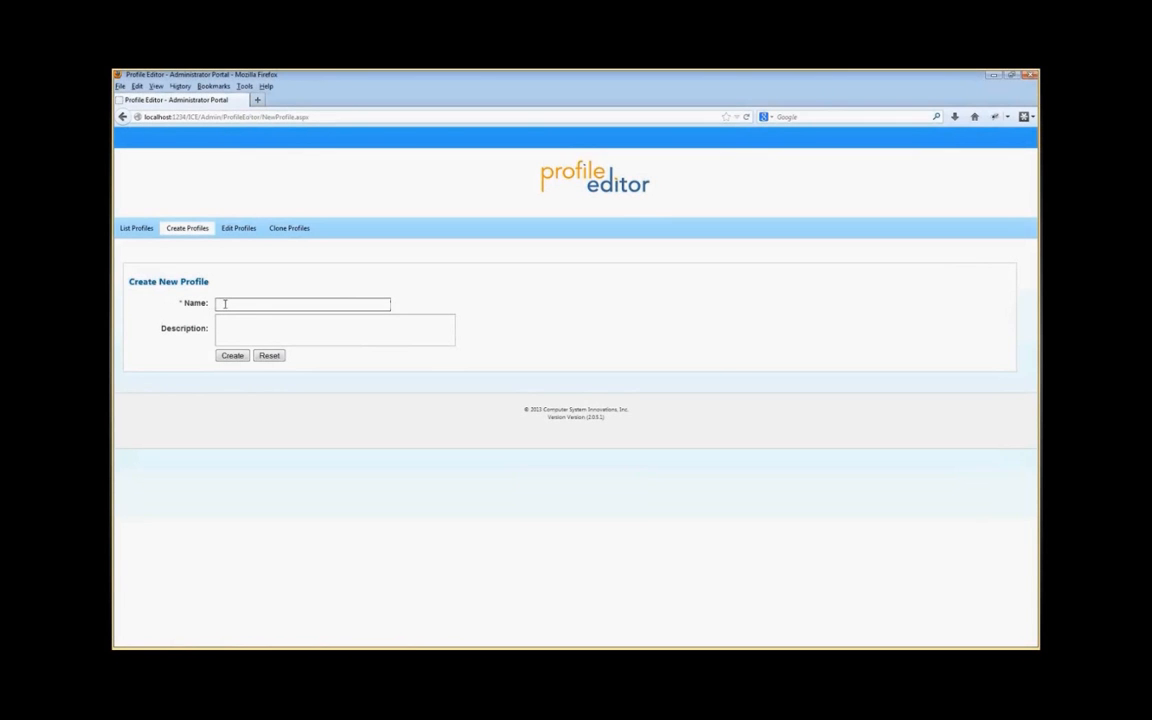
text(Demo Profile)
key(ctrl+a)
key(ctrl+c)
click(260, 320)
key(ctrl+v)
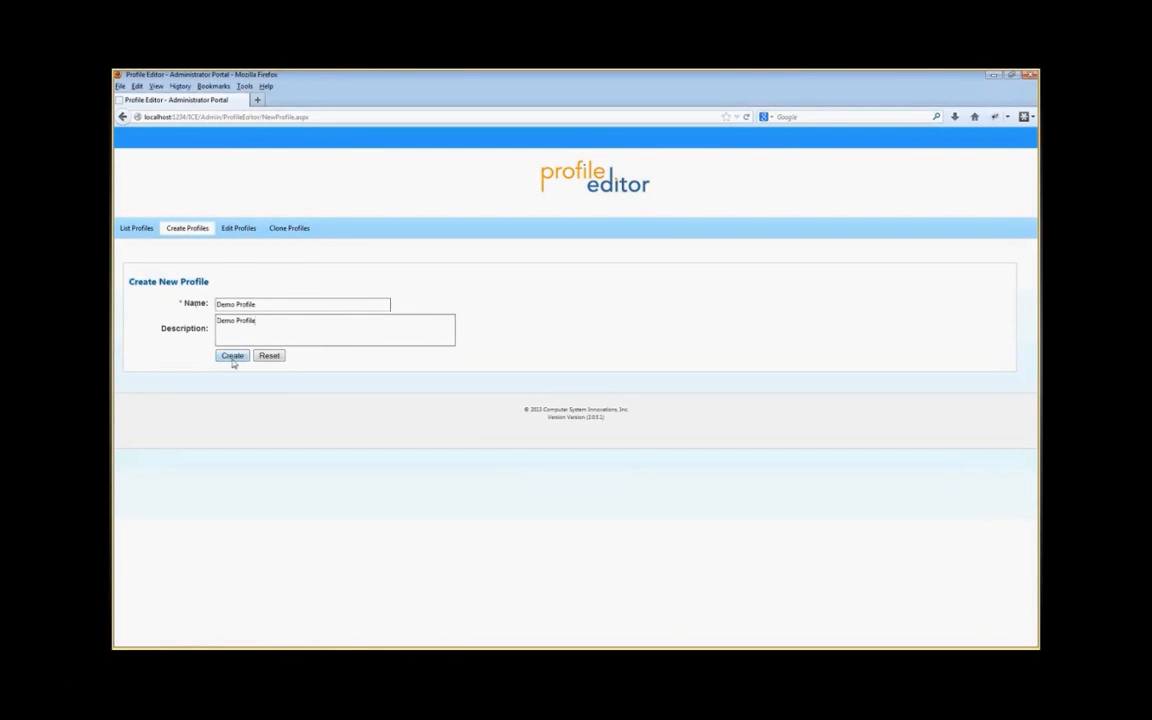
click(232, 356)
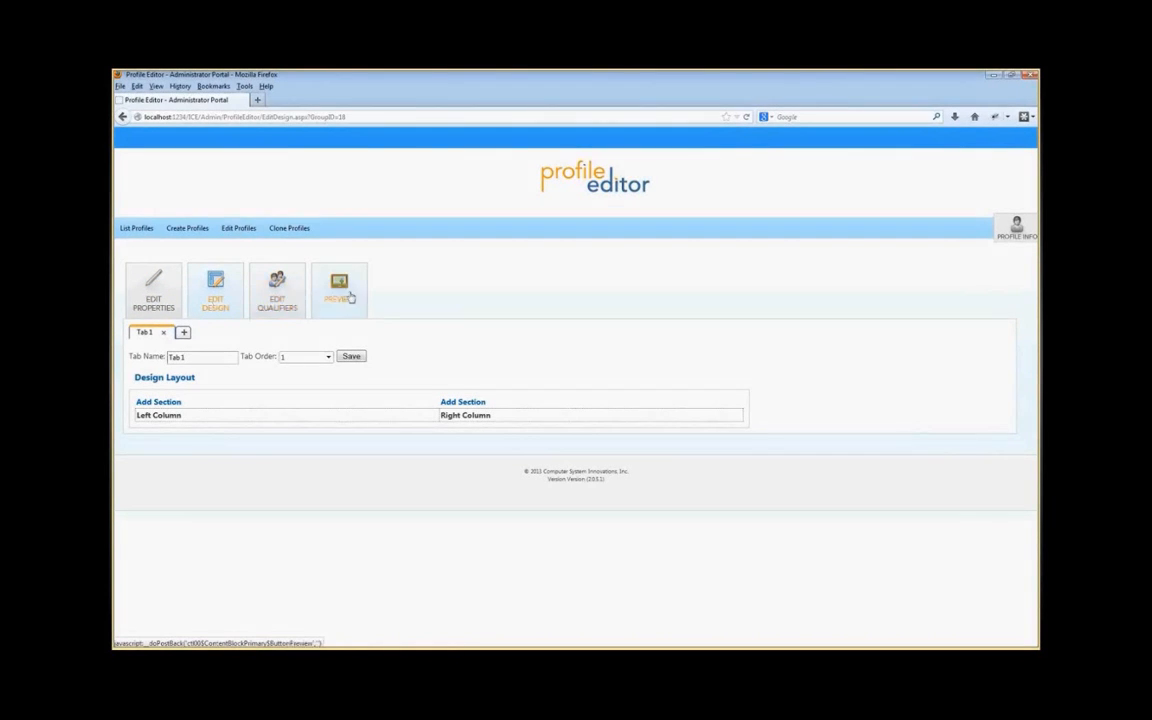
Step: Review the profile's properties, then rename the first design tab to Member Info and save it
click(167, 299)
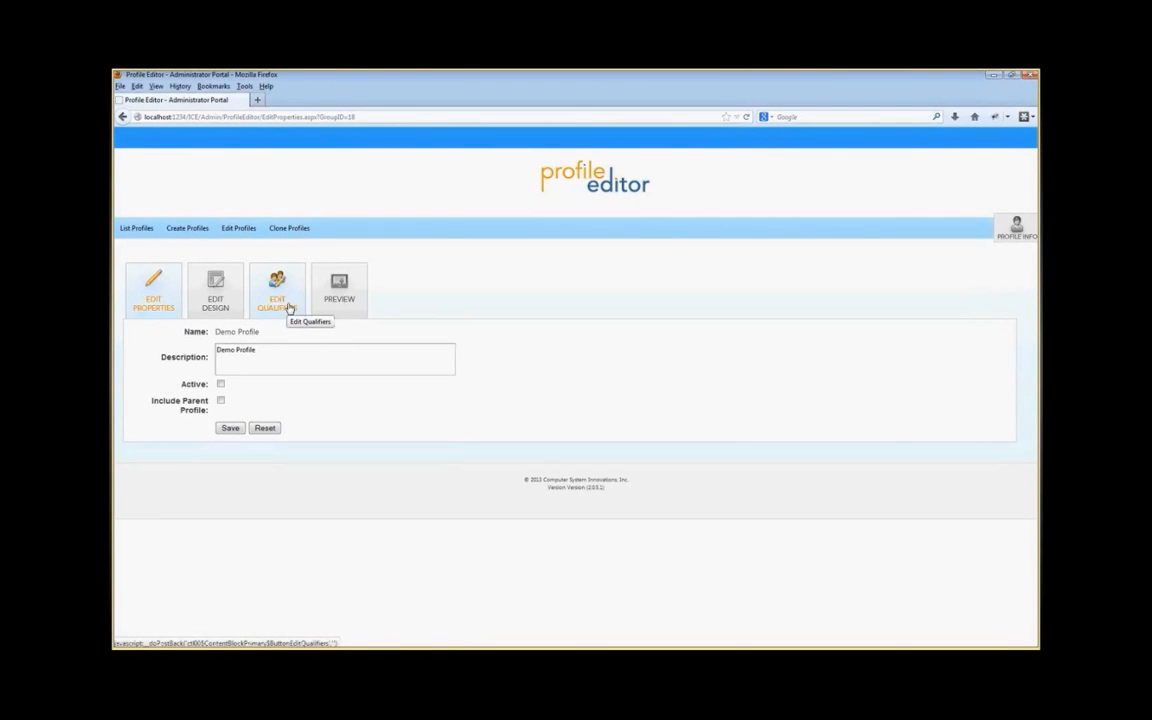
click(214, 300)
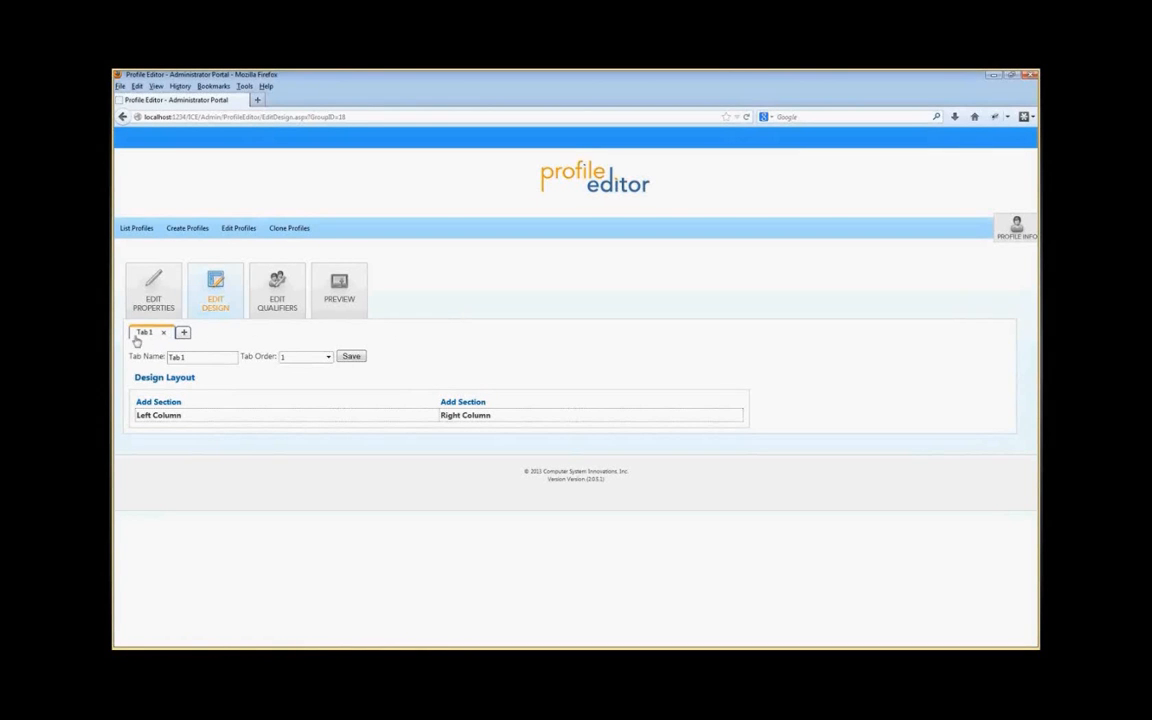
click(146, 356)
text(Member Info)
click(358, 358)
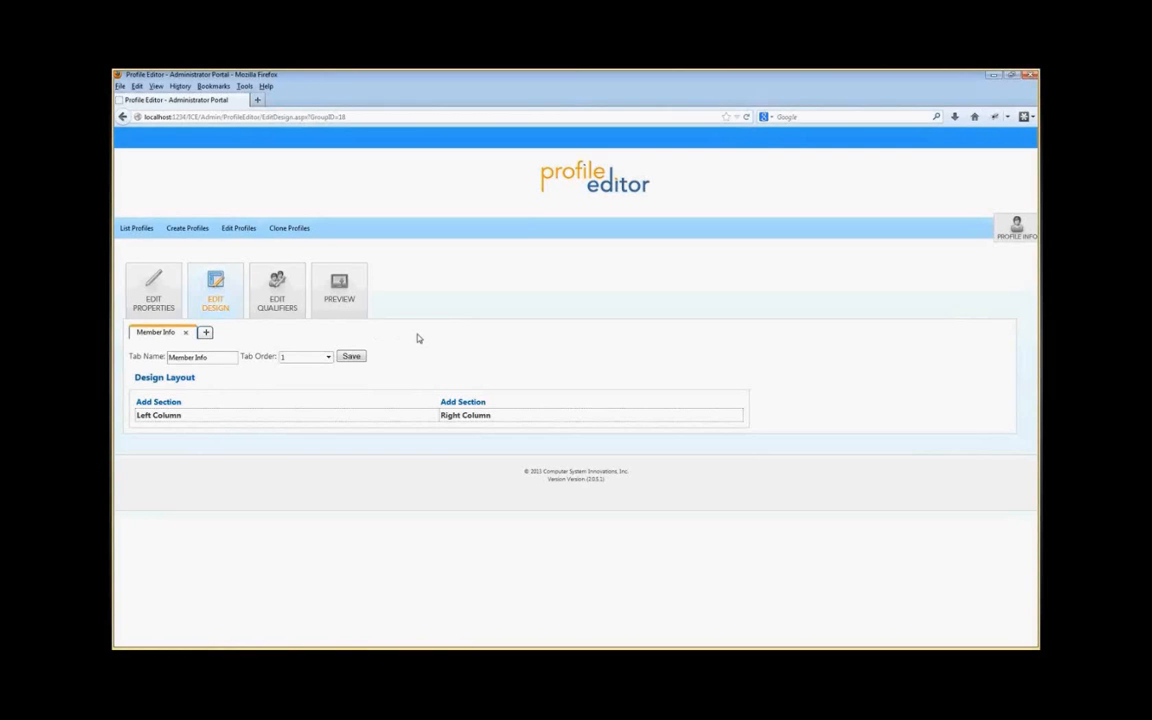
Step: Add a second tab named Address and save it
click(206, 333)
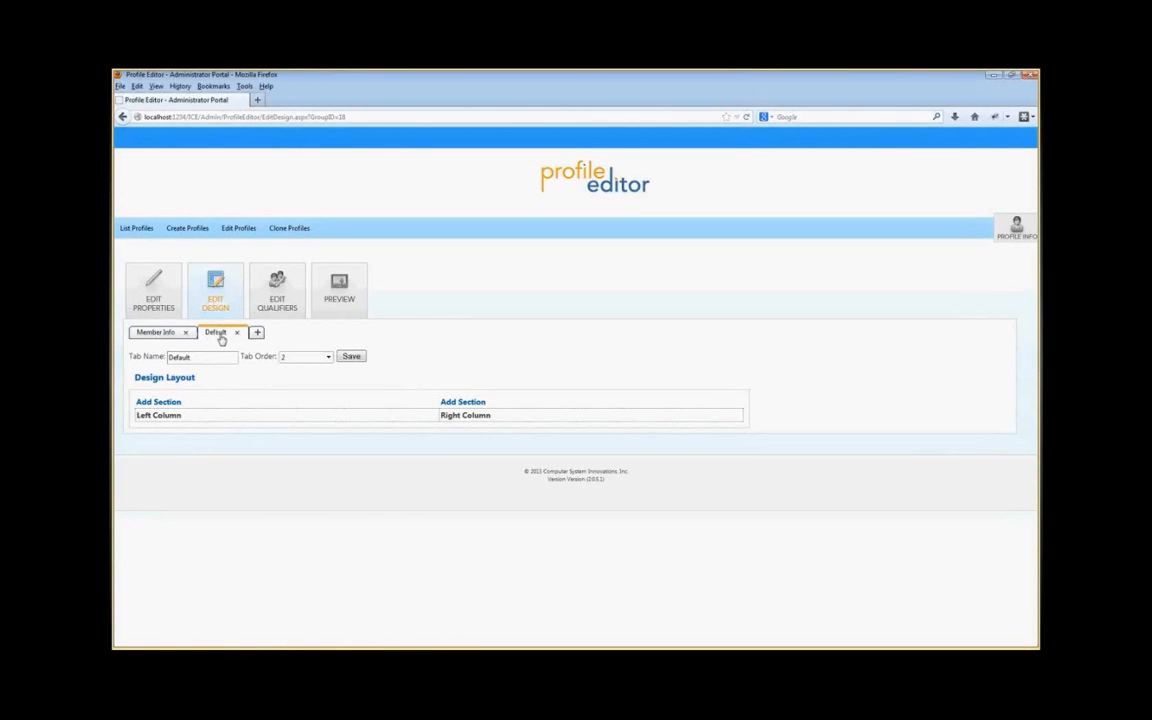
click(147, 357)
text(Address)
click(354, 357)
Step: Add a third tab named Misc and save it
click(158, 333)
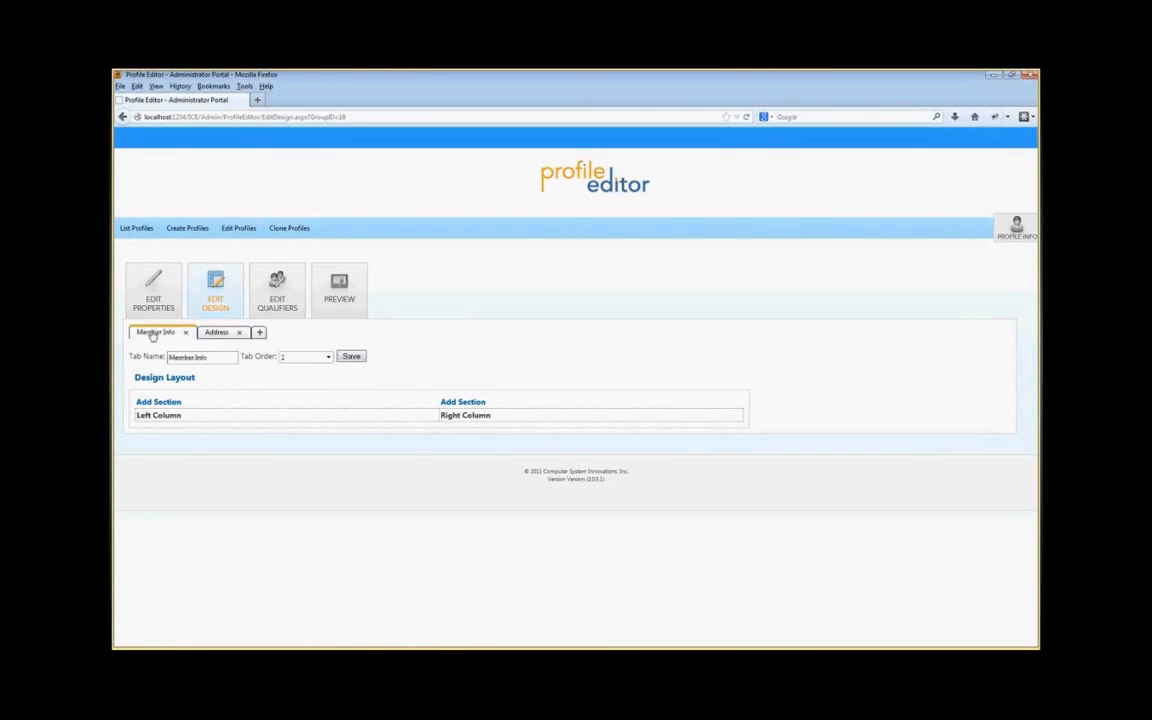
click(218, 333)
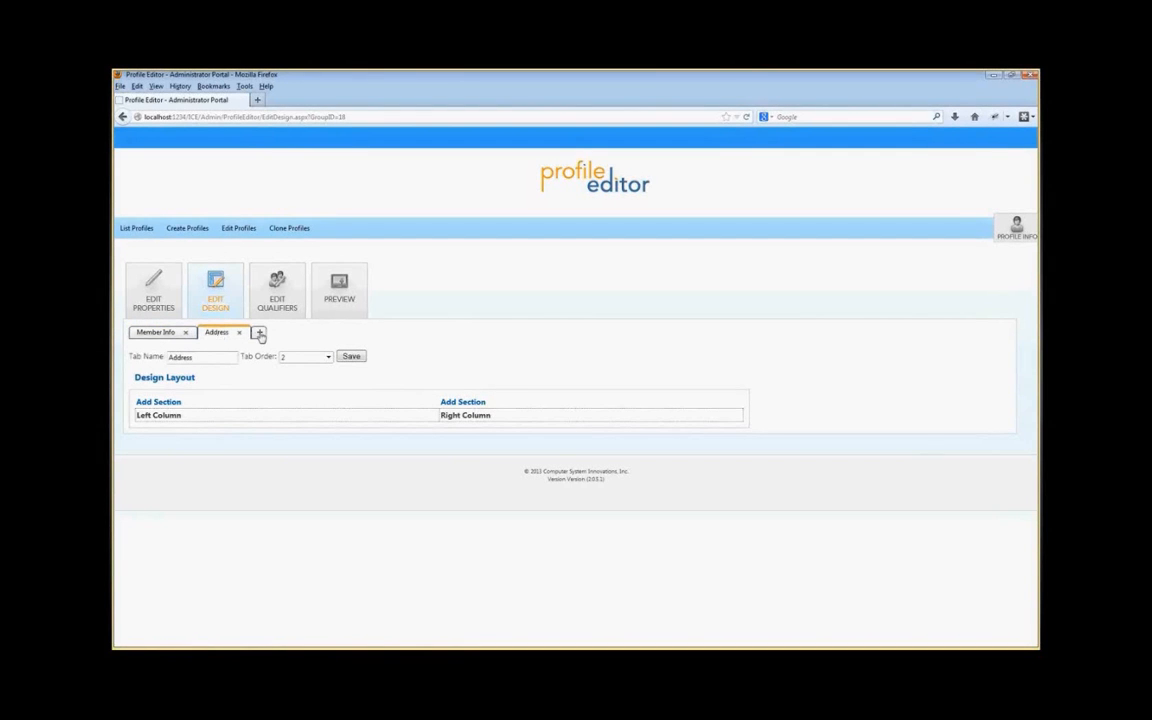
click(260, 334)
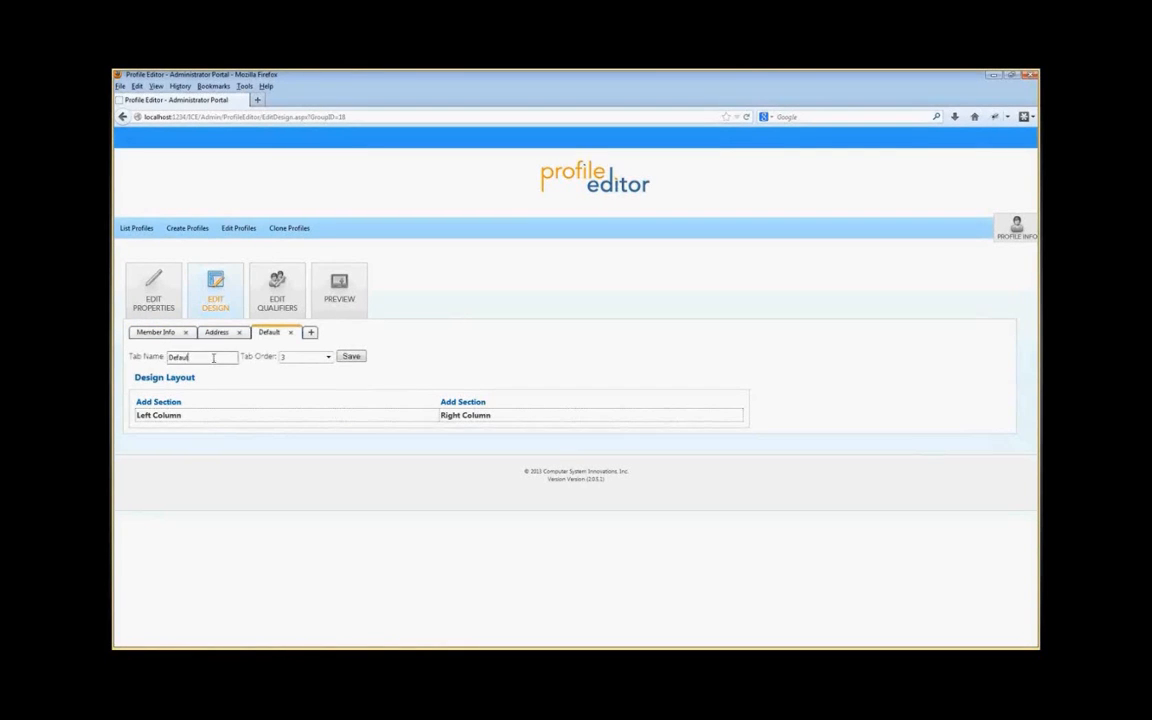
key(BackSpace)
key(BackSpace)
key(BackSpace)
key(BackSpace)
key(BackSpace)
key(BackSpace)
key(BackSpace)
text(Misc)
click(352, 357)
Step: Switch between the tabs and open the tab order choices for Member Info
click(157, 332)
click(217, 333)
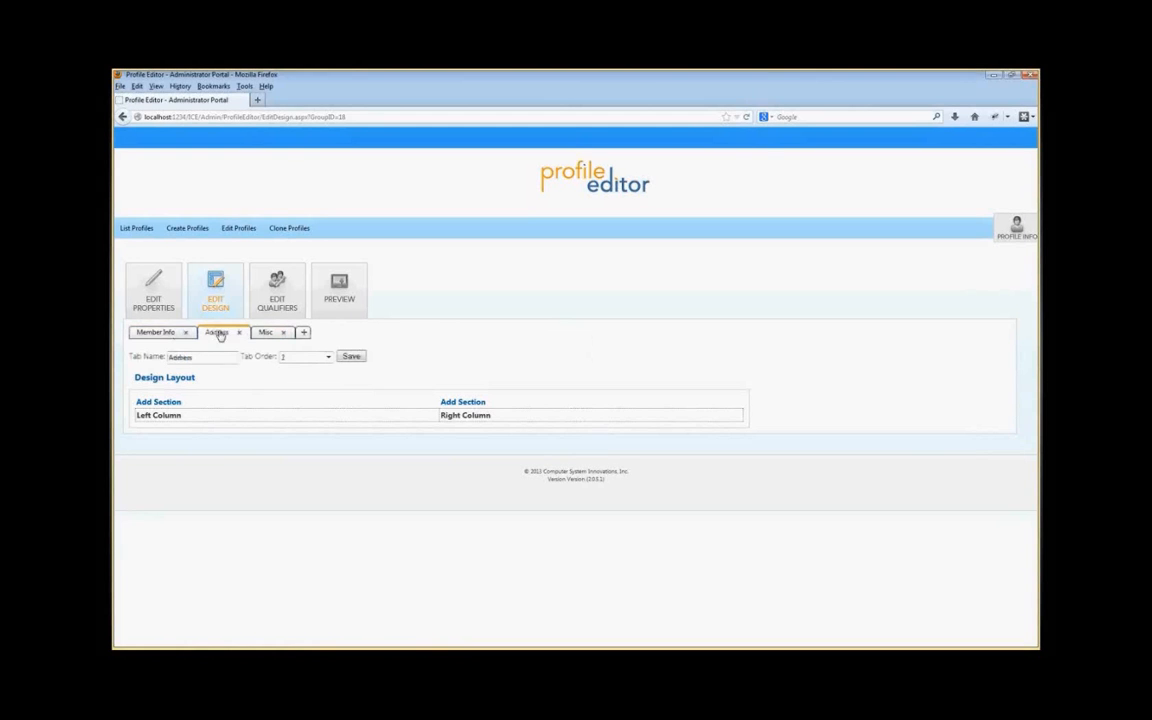
click(162, 333)
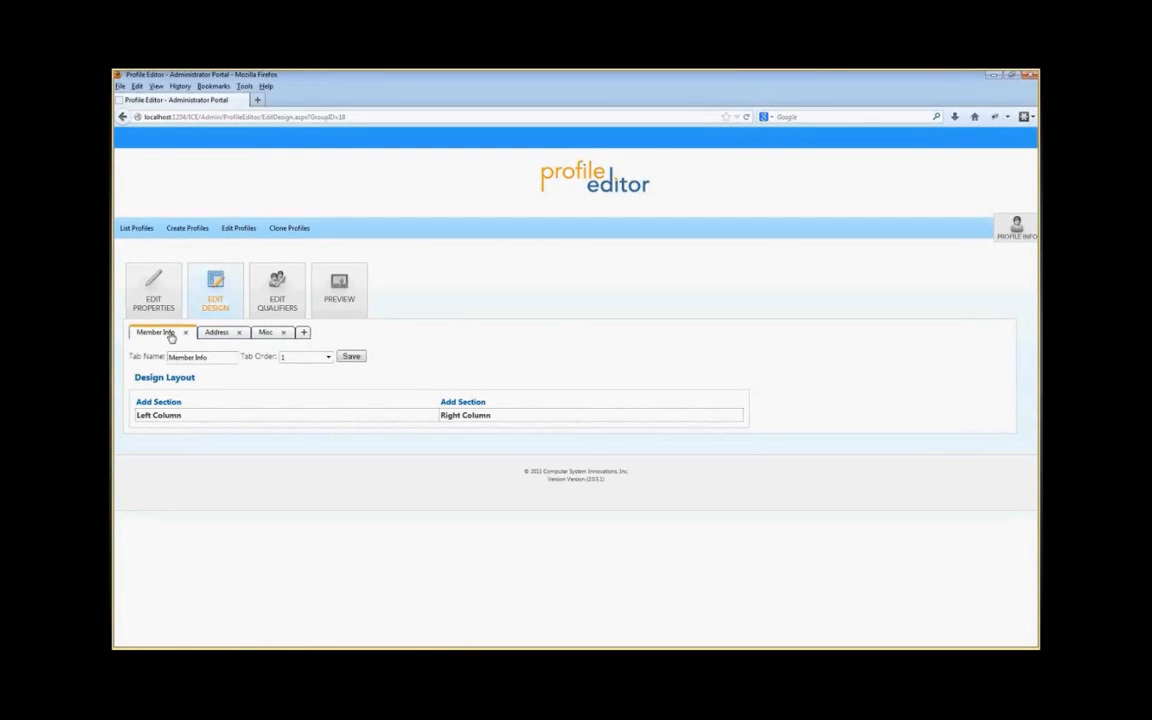
click(297, 358)
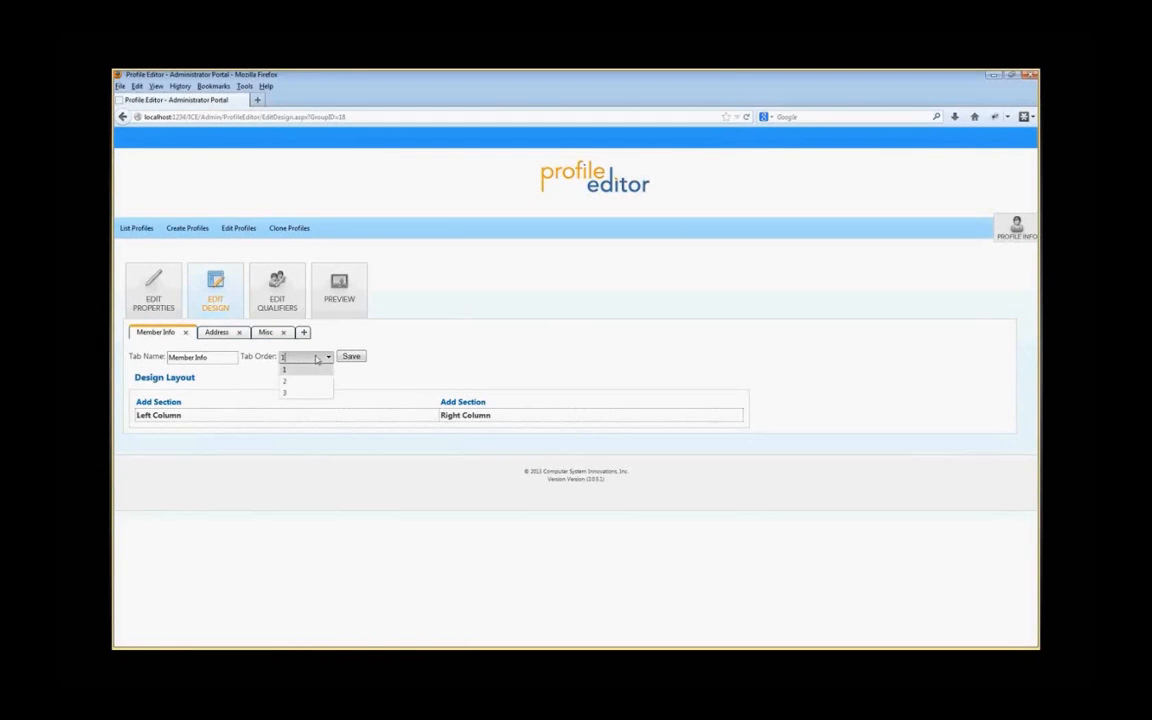
click(304, 332)
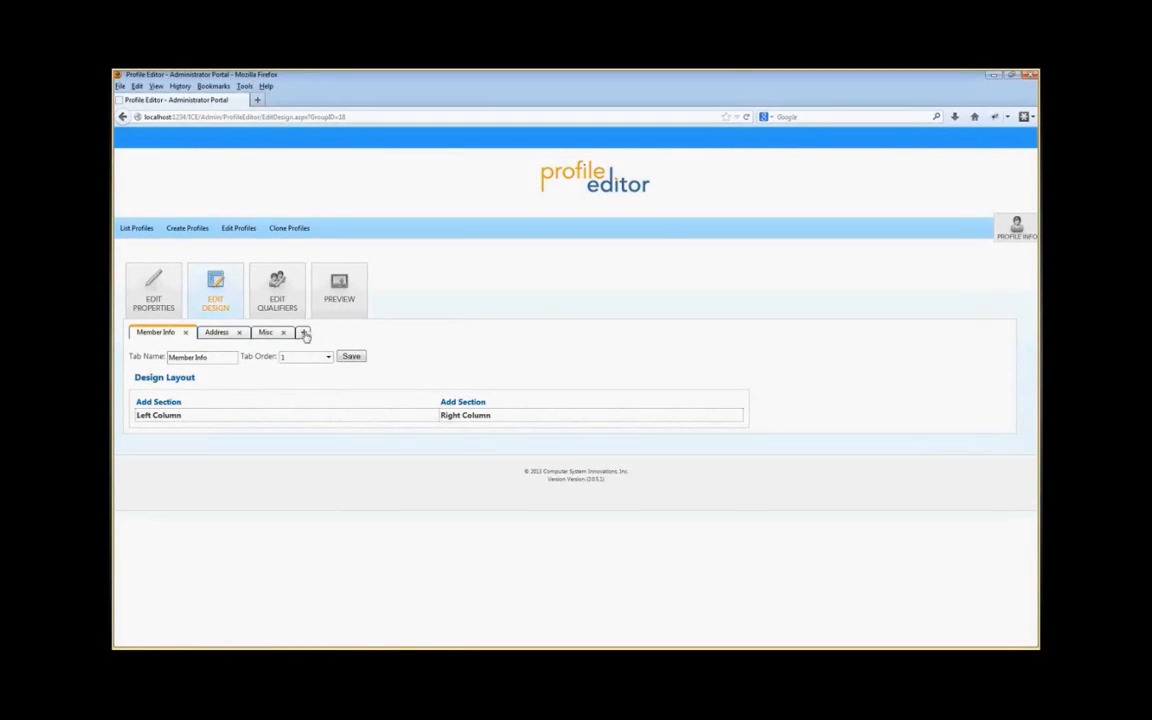
Step: Add a fourth tab named New Tab, save it, and delete it again
click(304, 332)
drag(205, 357, 158, 357)
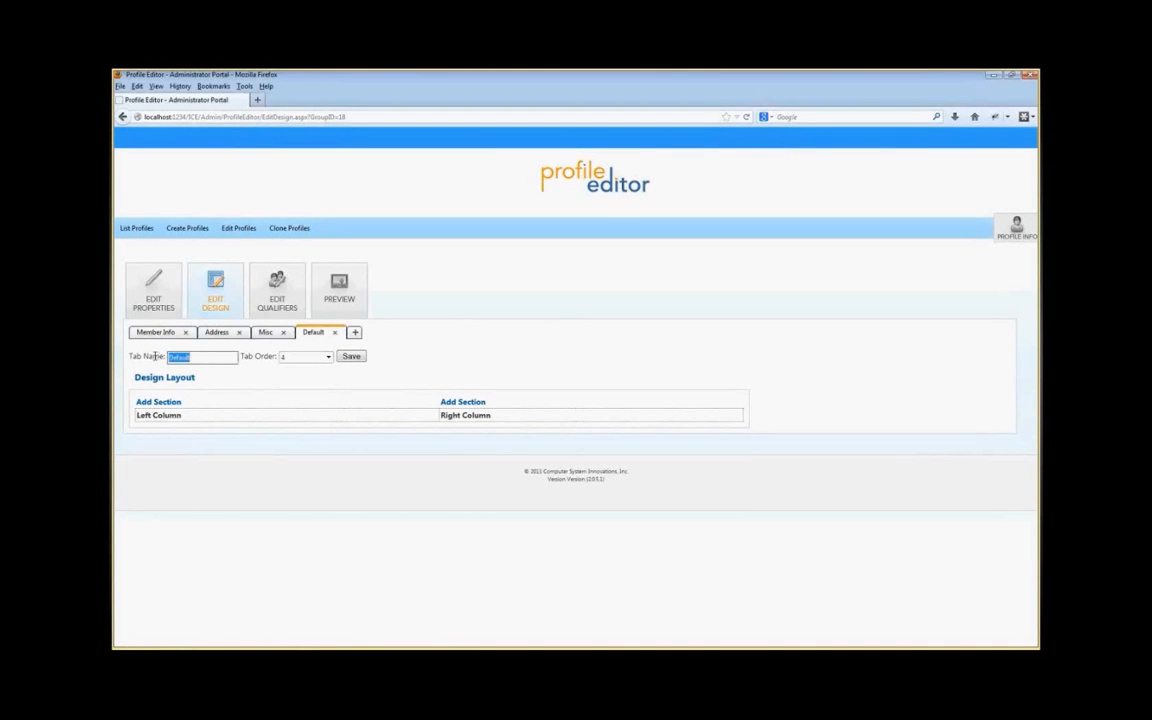
text(New Tab)
click(360, 359)
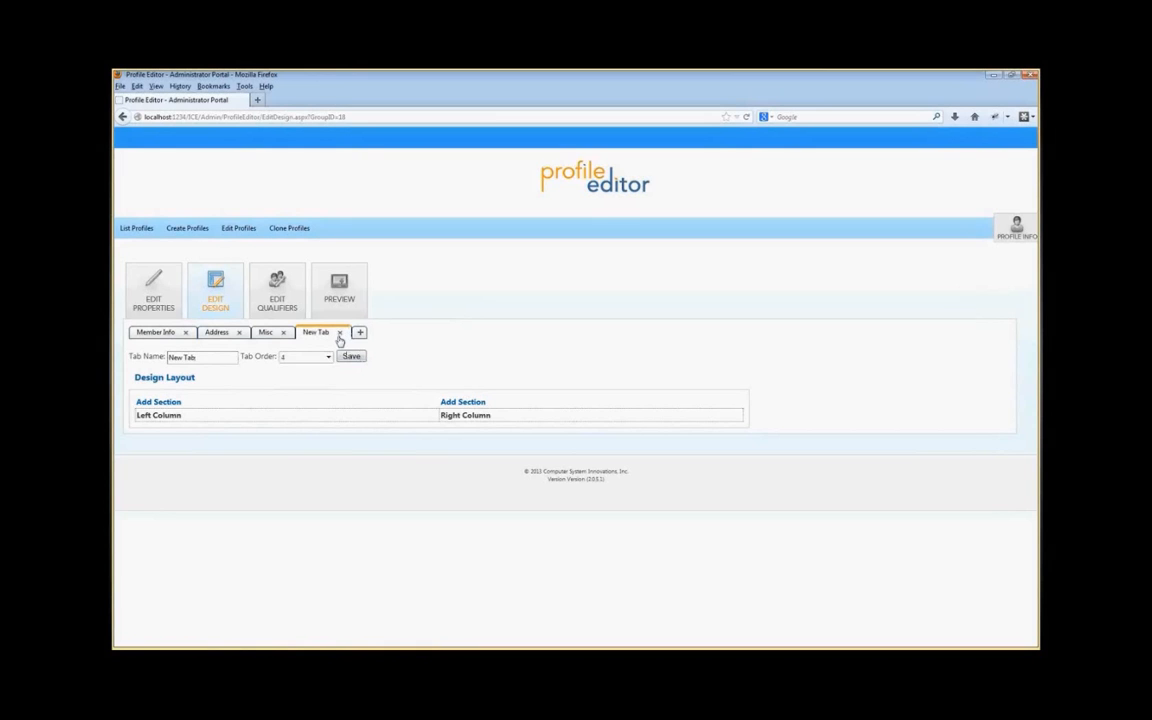
click(339, 336)
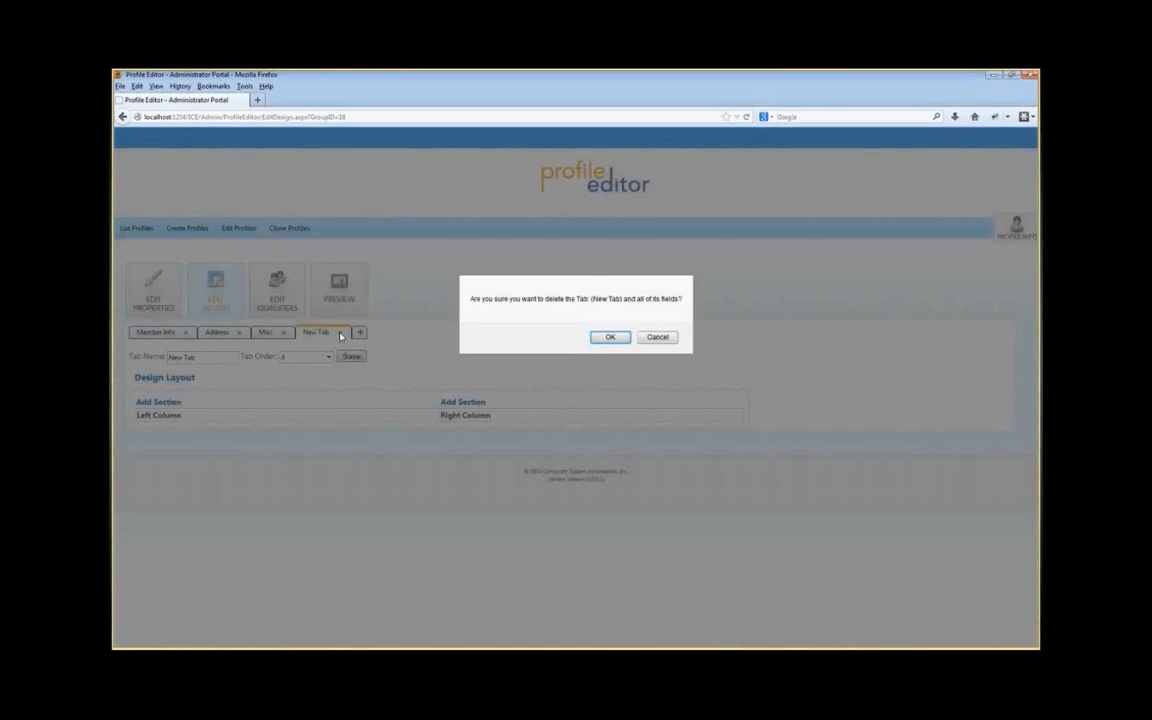
click(610, 338)
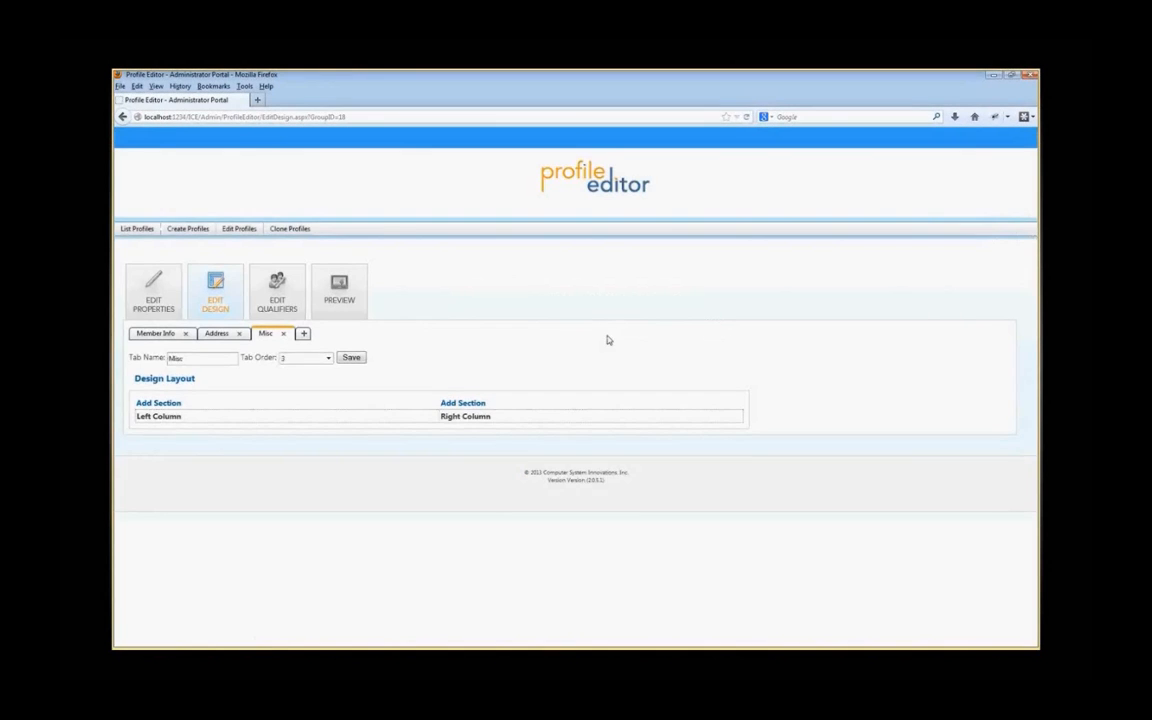
Step: Start adding a section to the Member Info tab's left column, choosing the NAME table and FIRST_NAME field
click(157, 335)
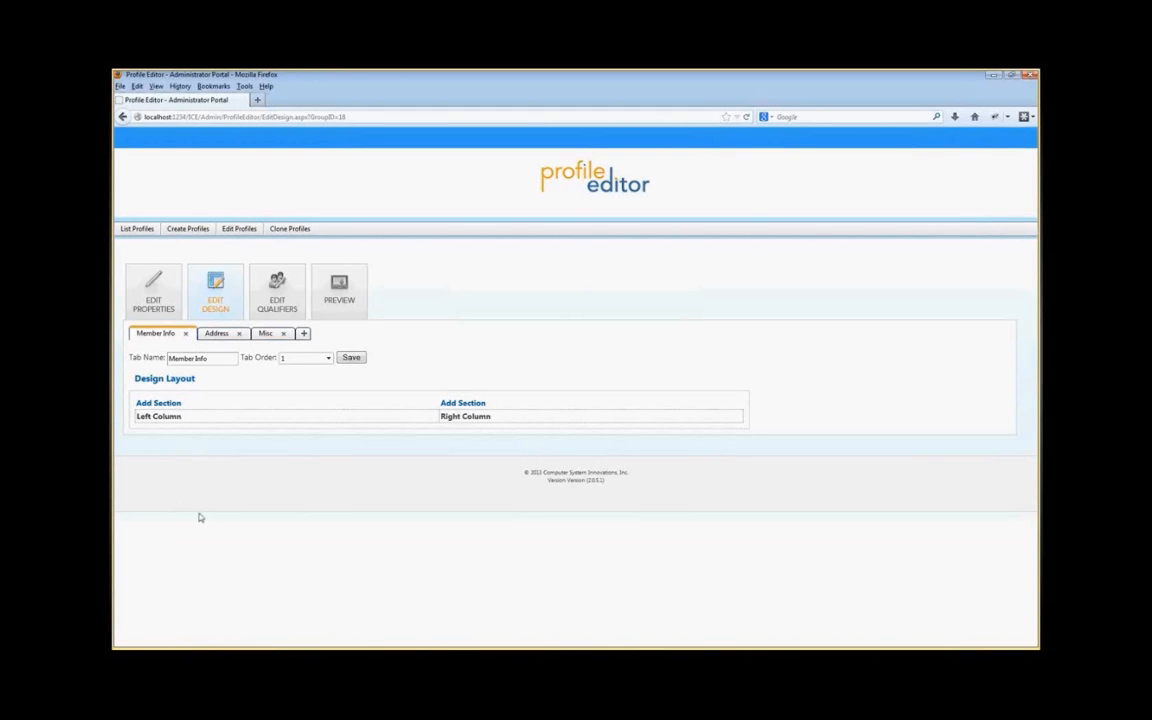
click(163, 406)
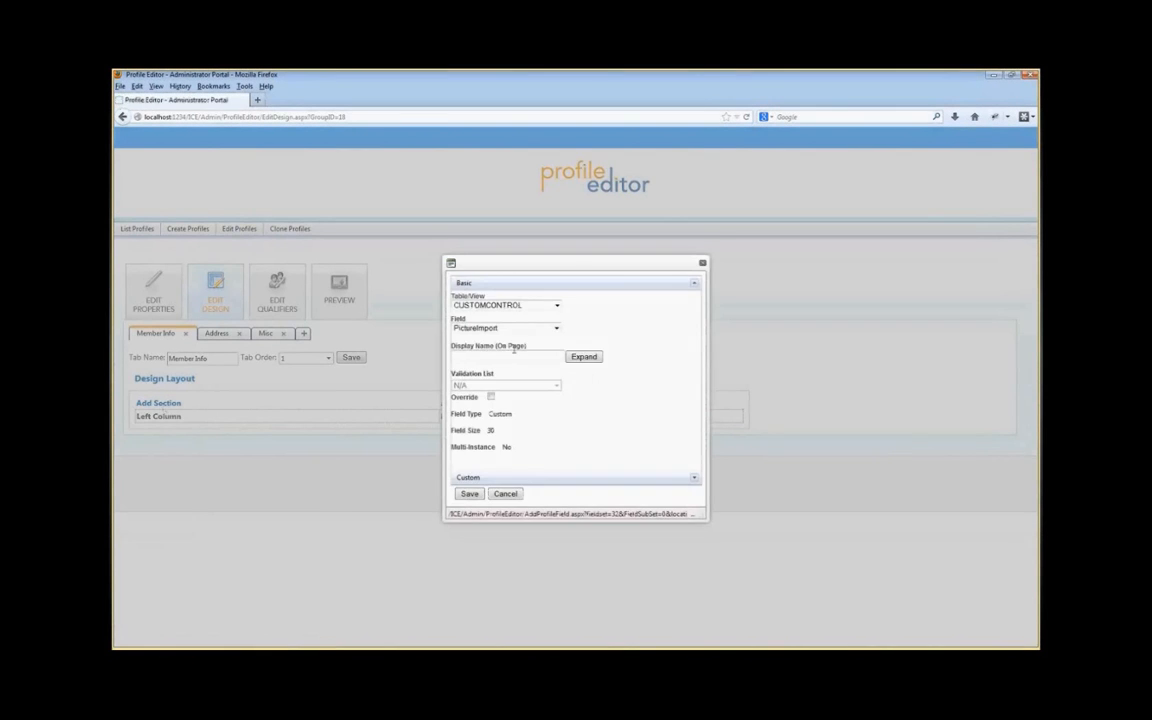
drag(593, 263, 593, 262)
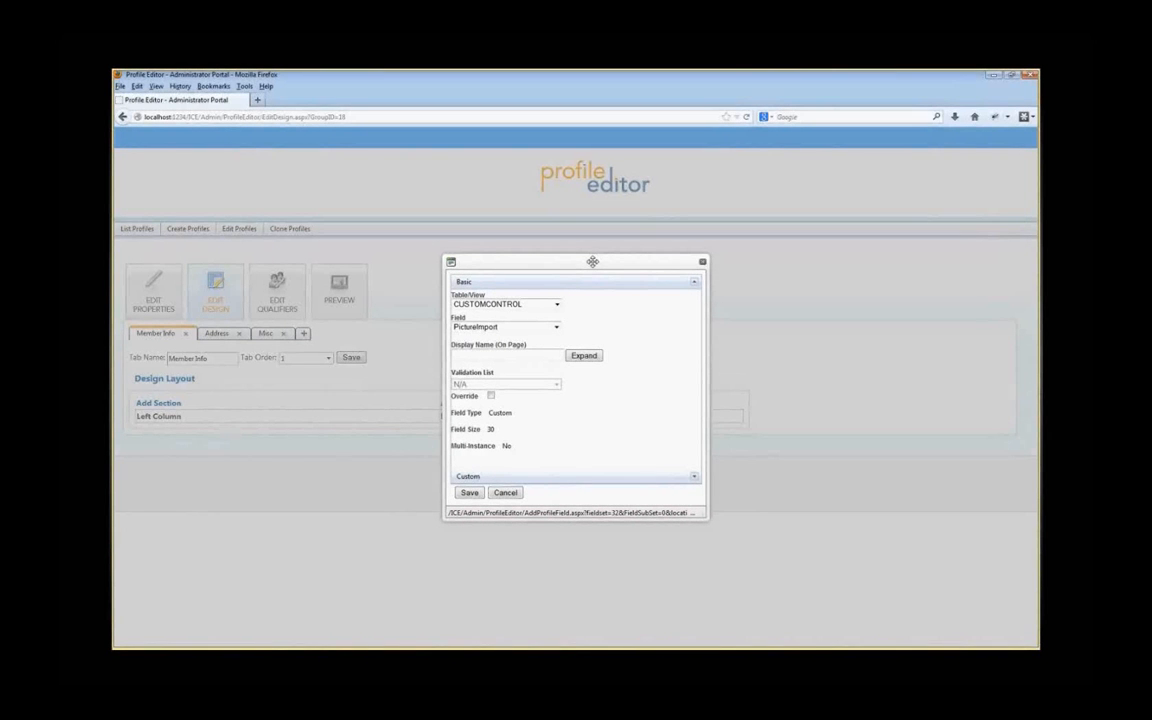
click(556, 304)
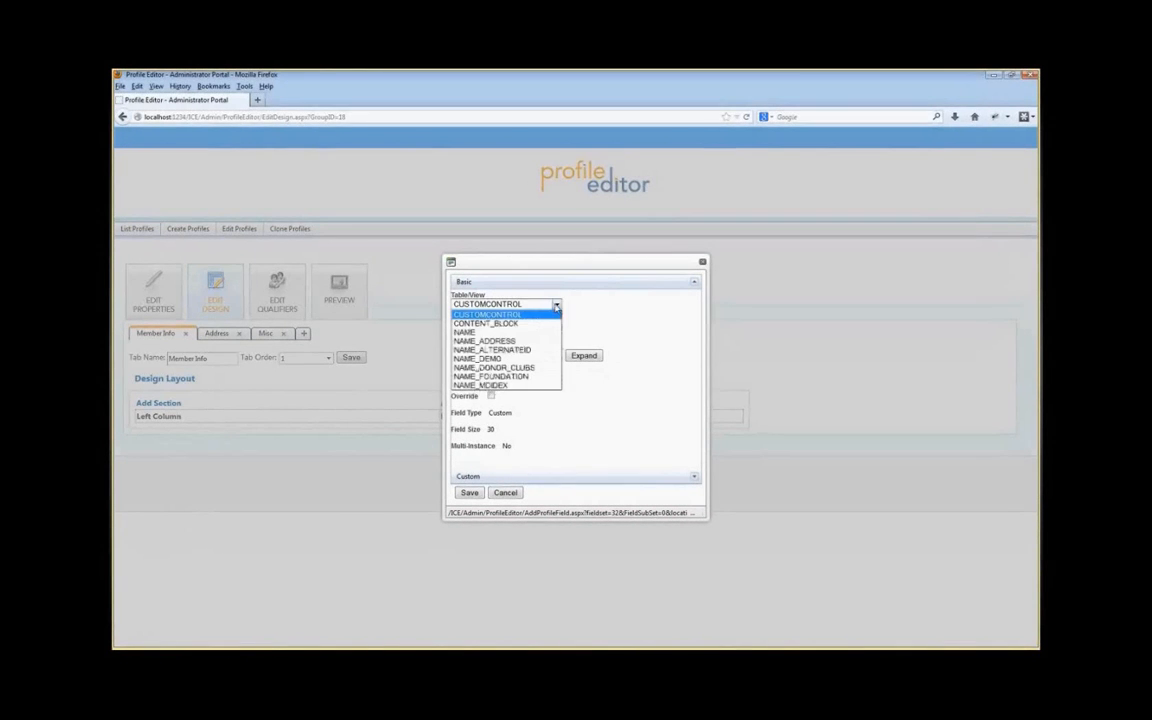
click(500, 333)
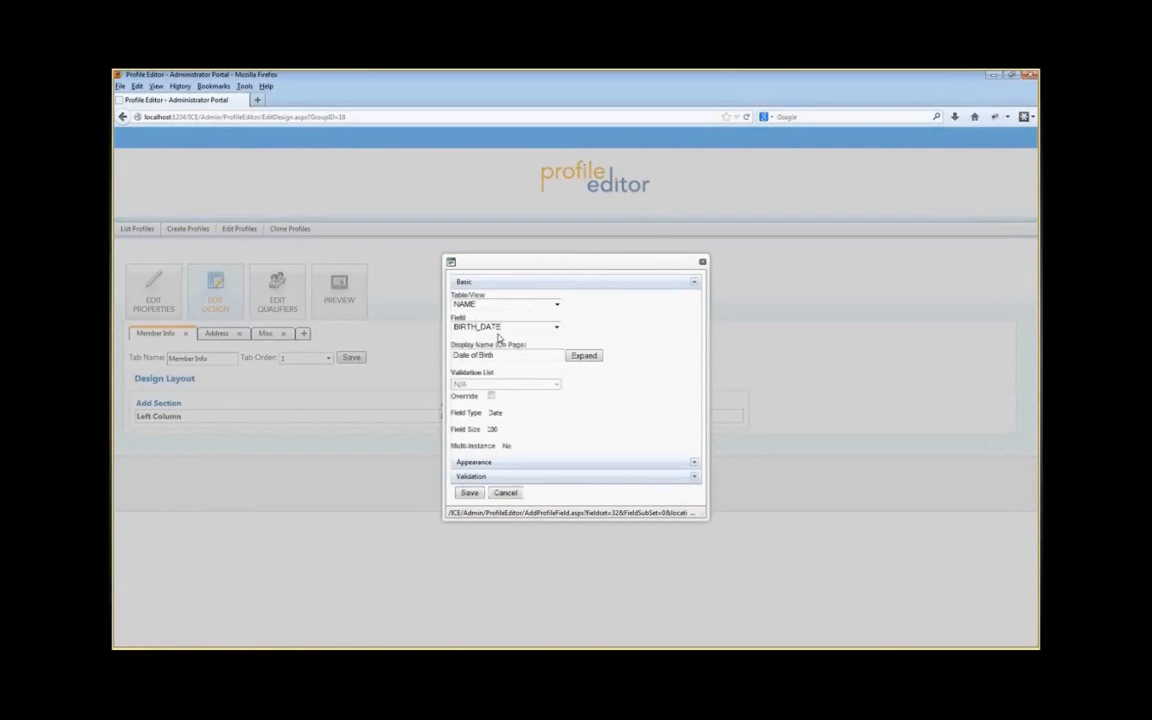
click(556, 327)
click(499, 401)
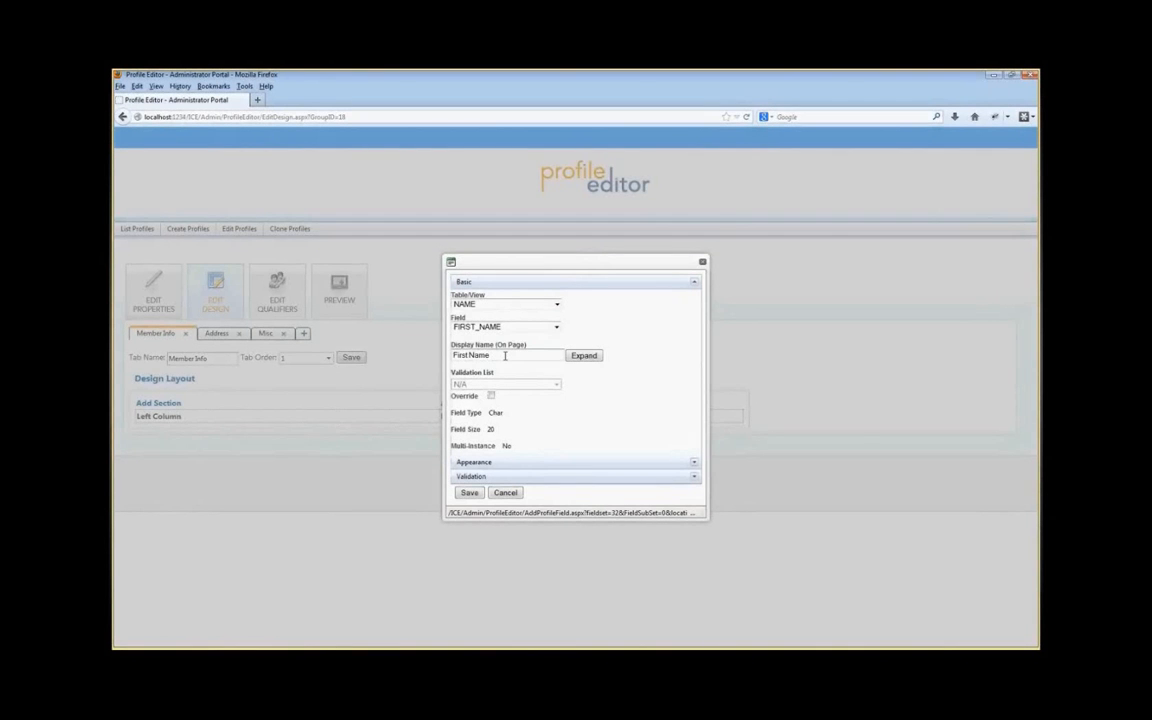
Step: Switch the section's table to CUSTOMCONTROL and look through its field list
click(557, 305)
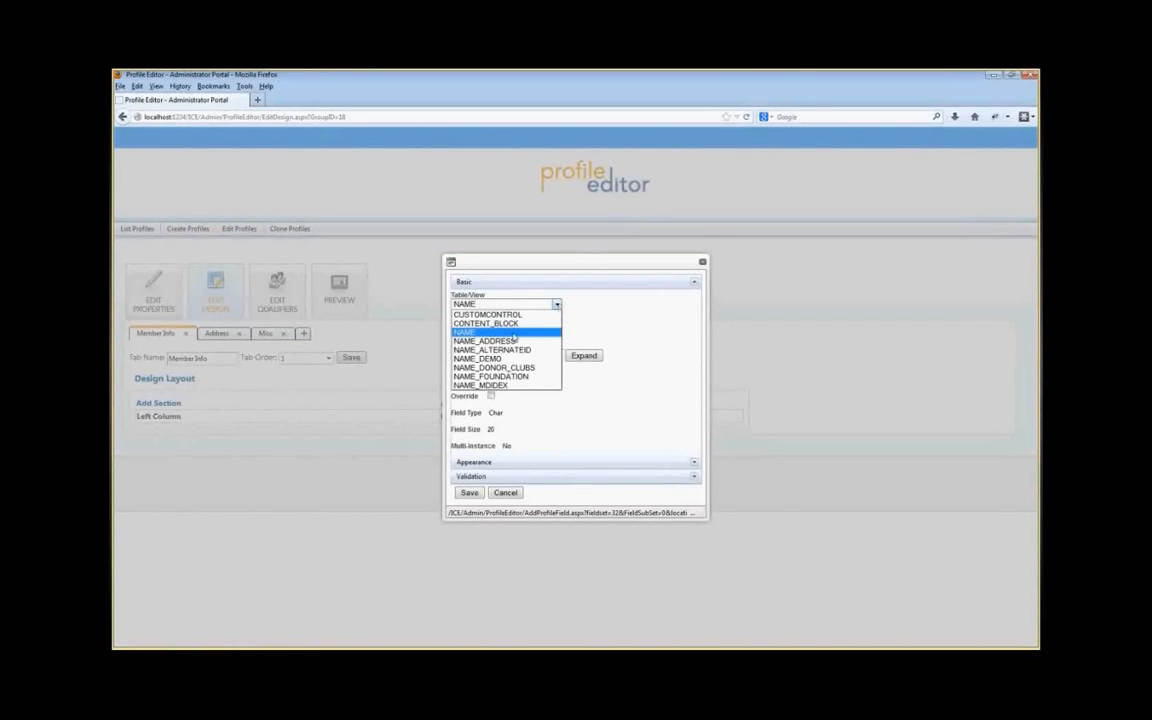
click(557, 305)
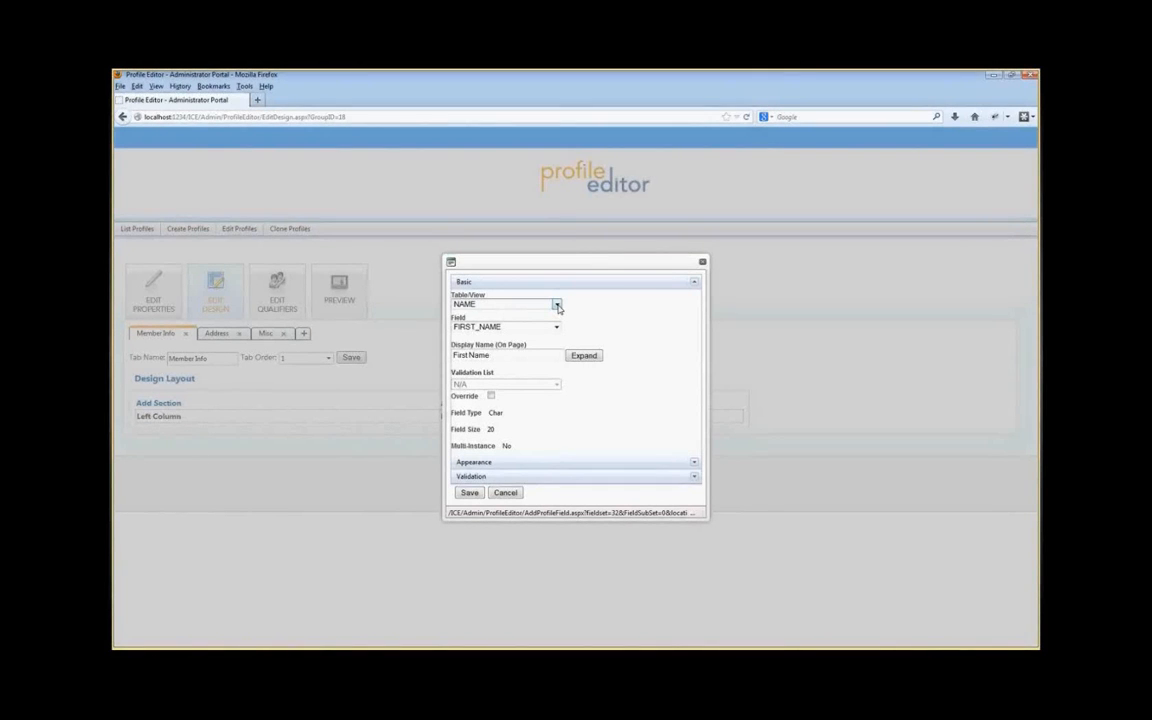
click(557, 306)
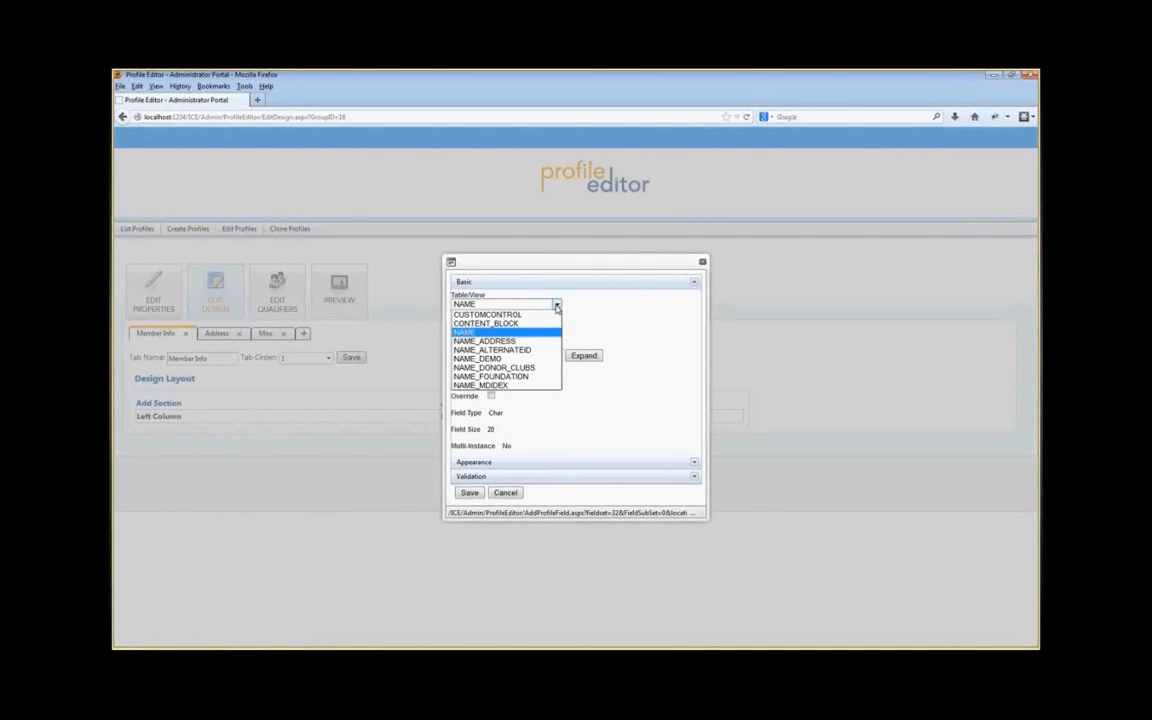
click(557, 307)
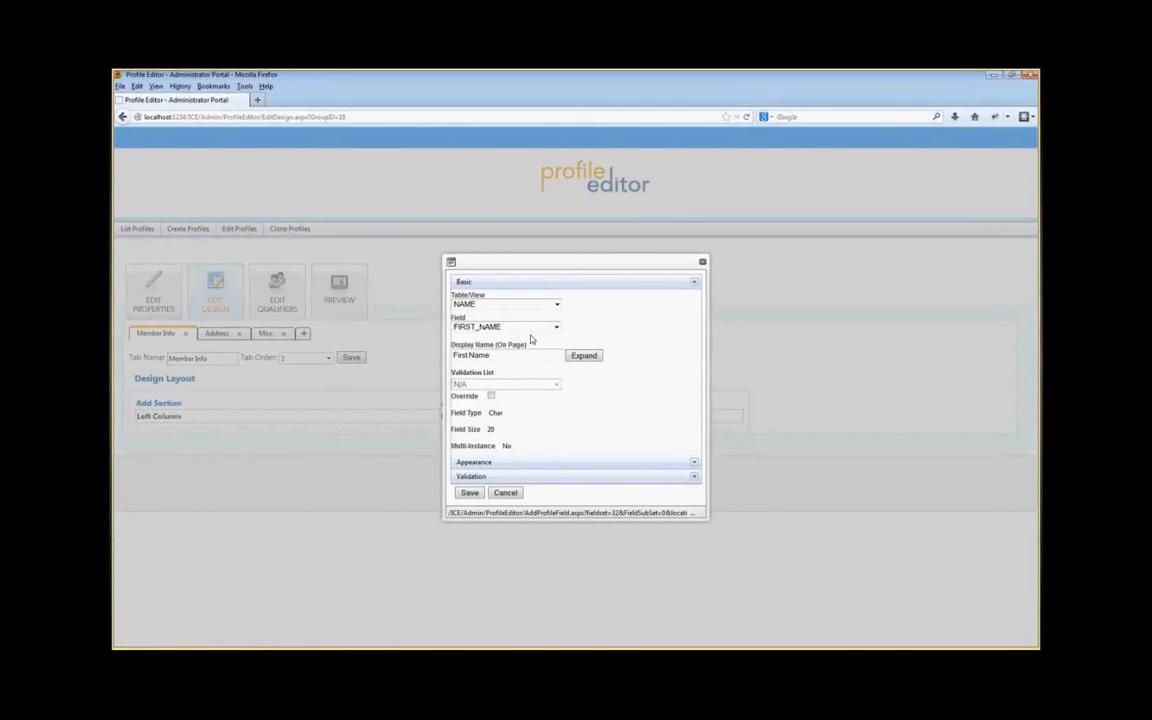
click(557, 306)
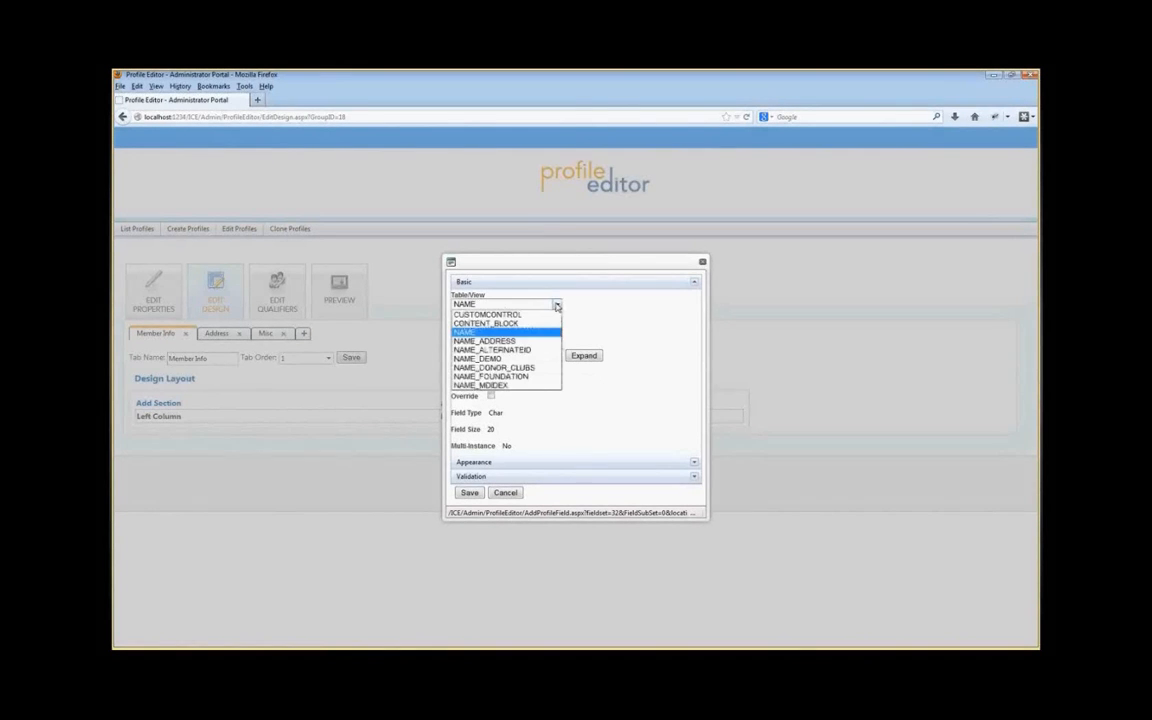
click(487, 314)
click(556, 328)
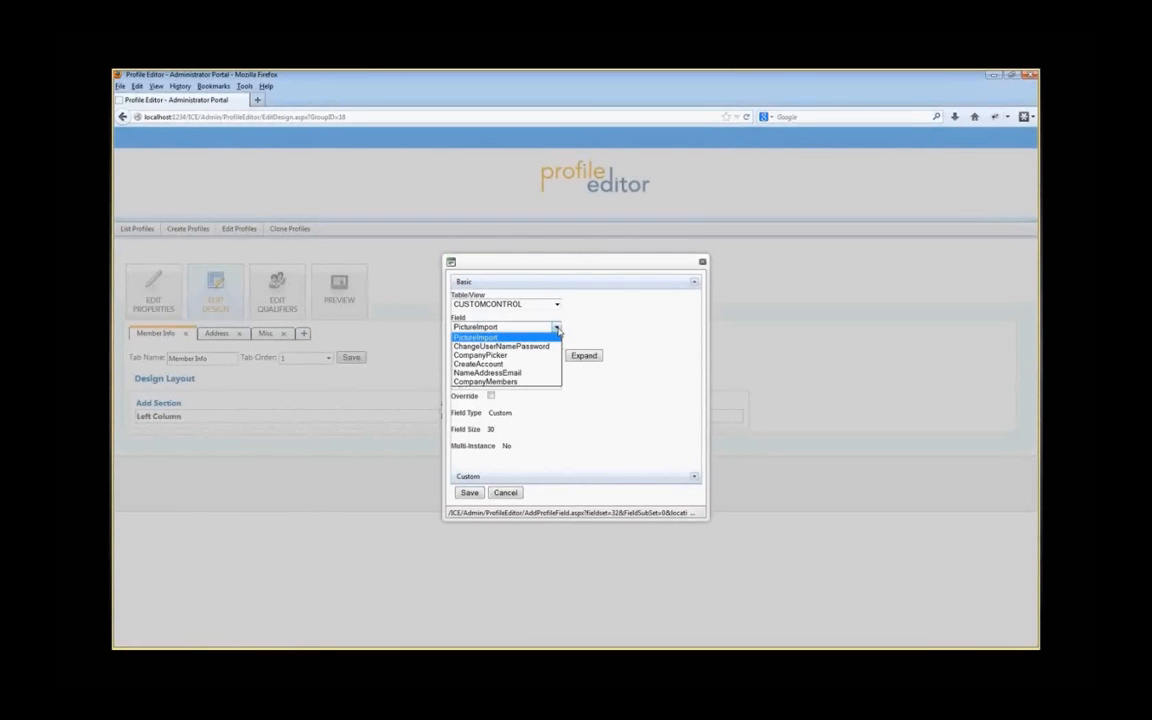
click(557, 329)
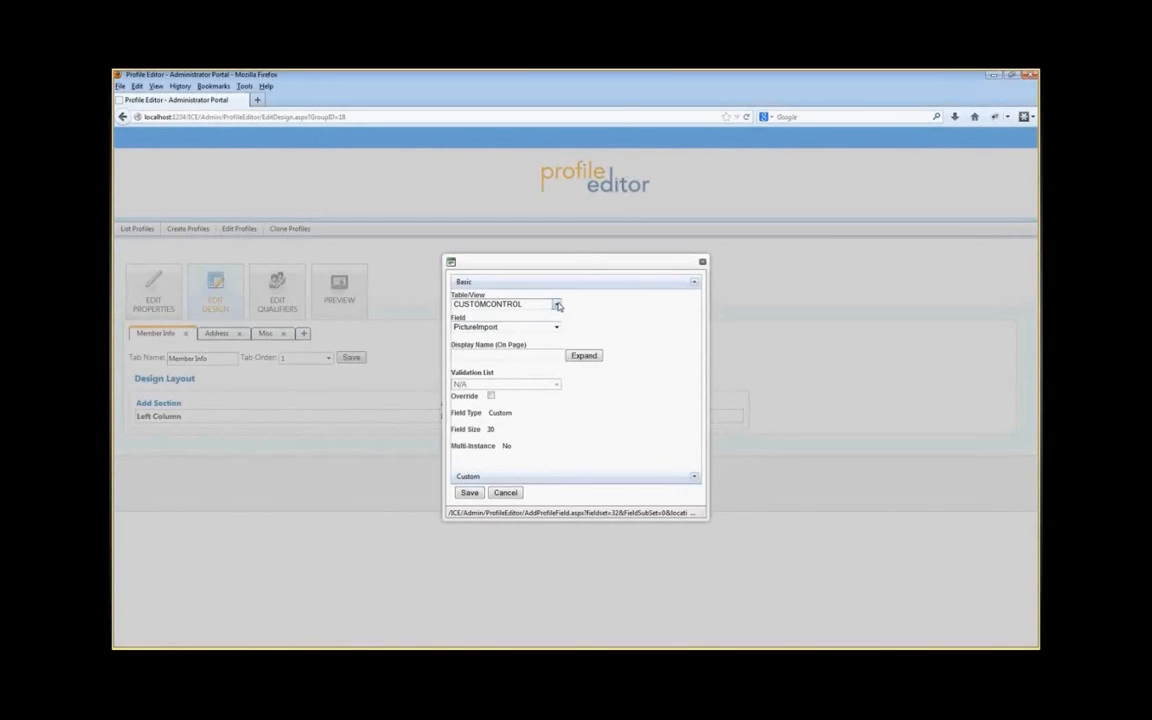
Step: Switch the section's table back to NAME, pick the FIRST_NAME field and save the new left-column section
click(557, 305)
click(487, 333)
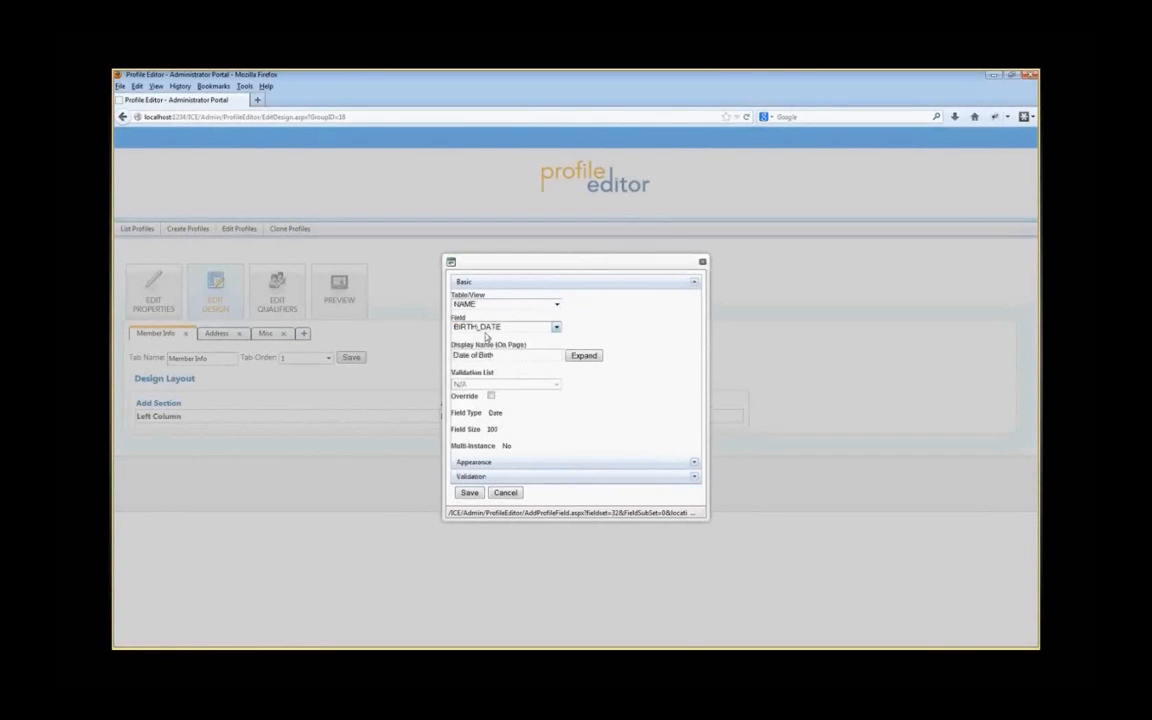
click(556, 328)
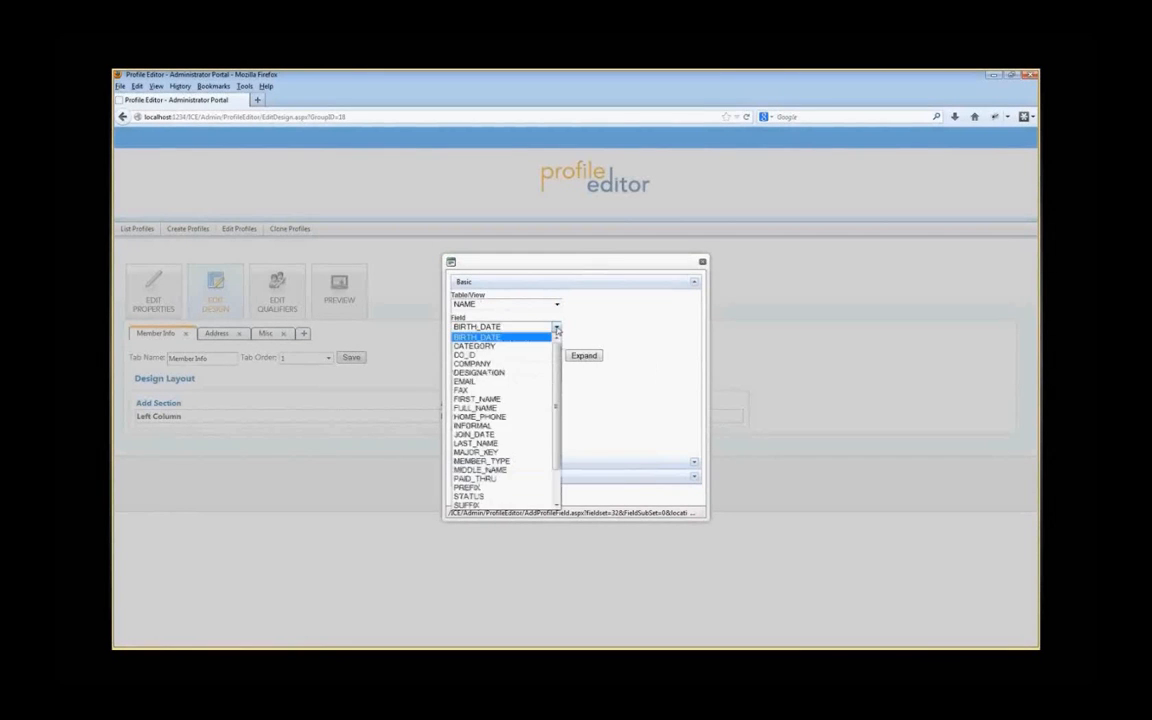
click(479, 400)
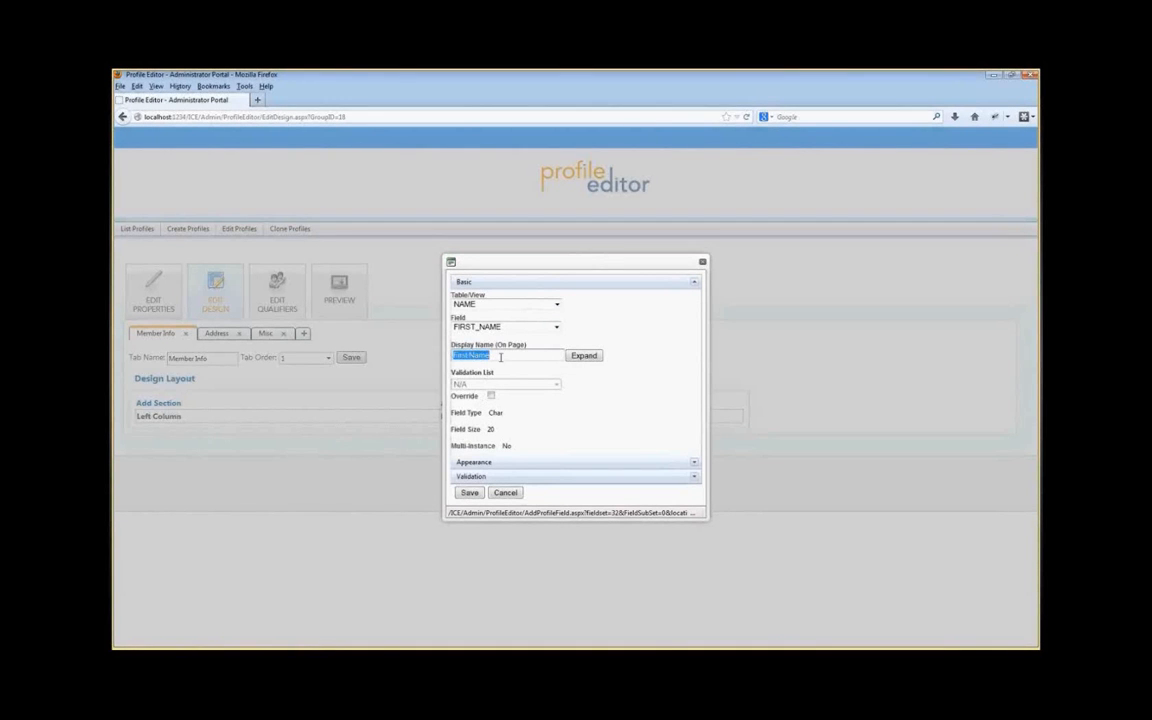
click(503, 357)
click(470, 493)
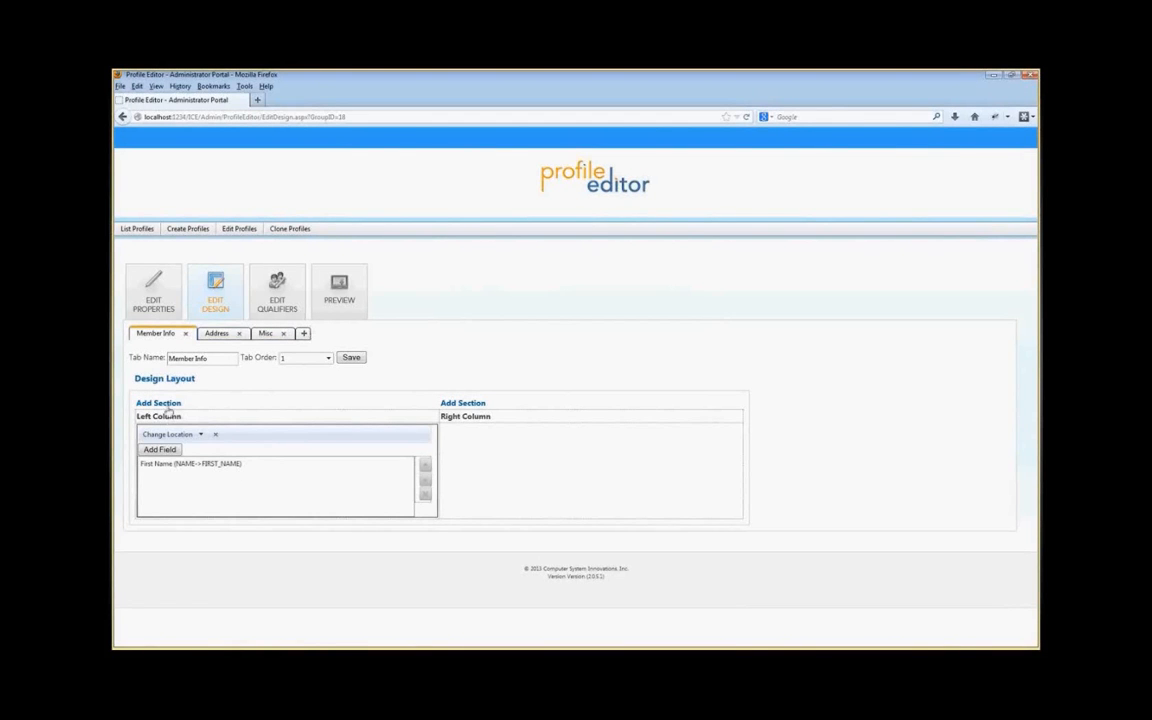
Step: Add the NAME table's LAST_NAME field to the left-column section
click(163, 451)
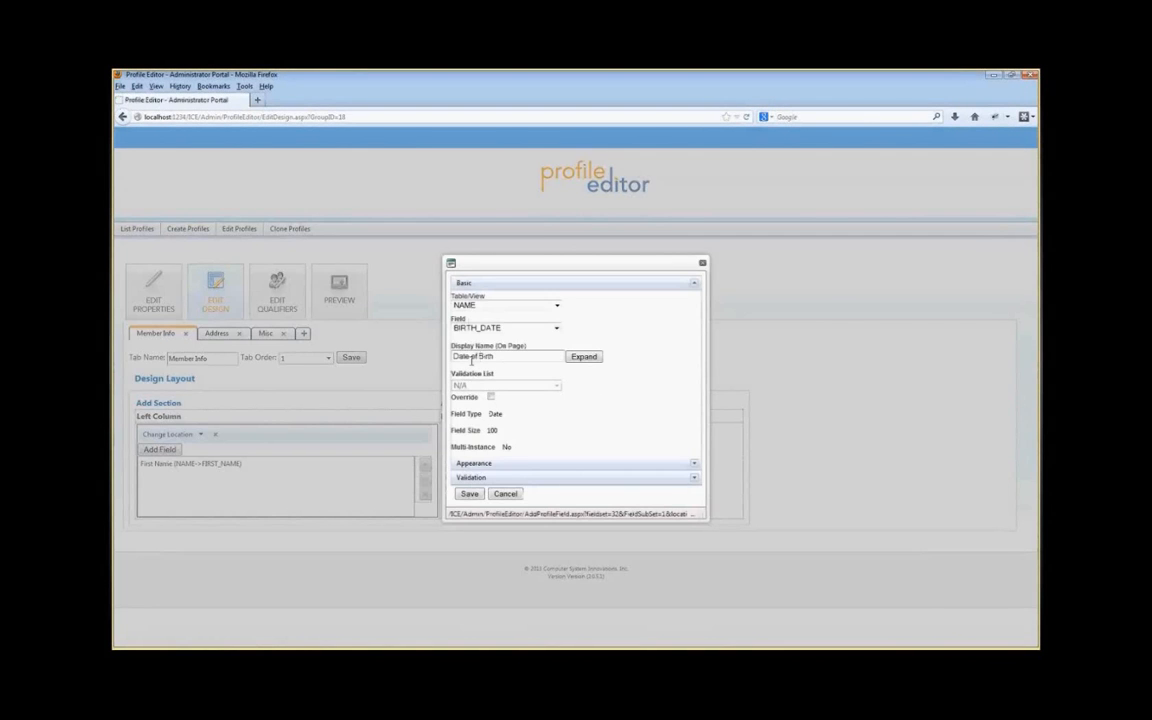
click(556, 328)
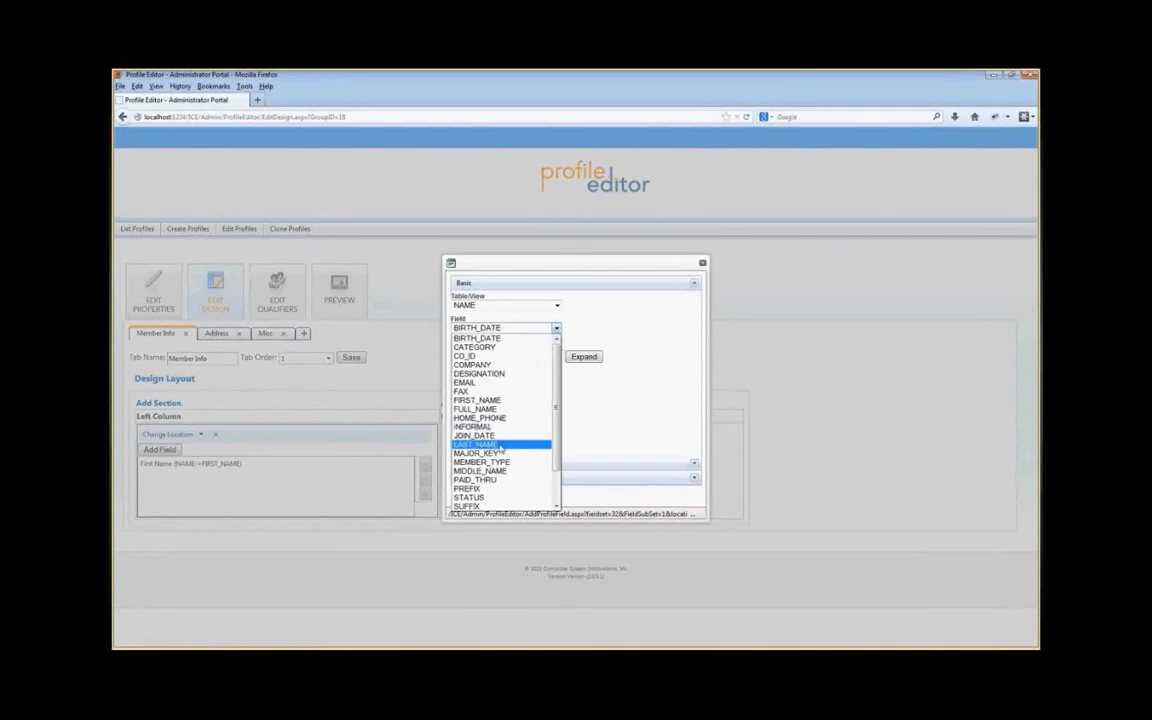
click(497, 445)
click(469, 494)
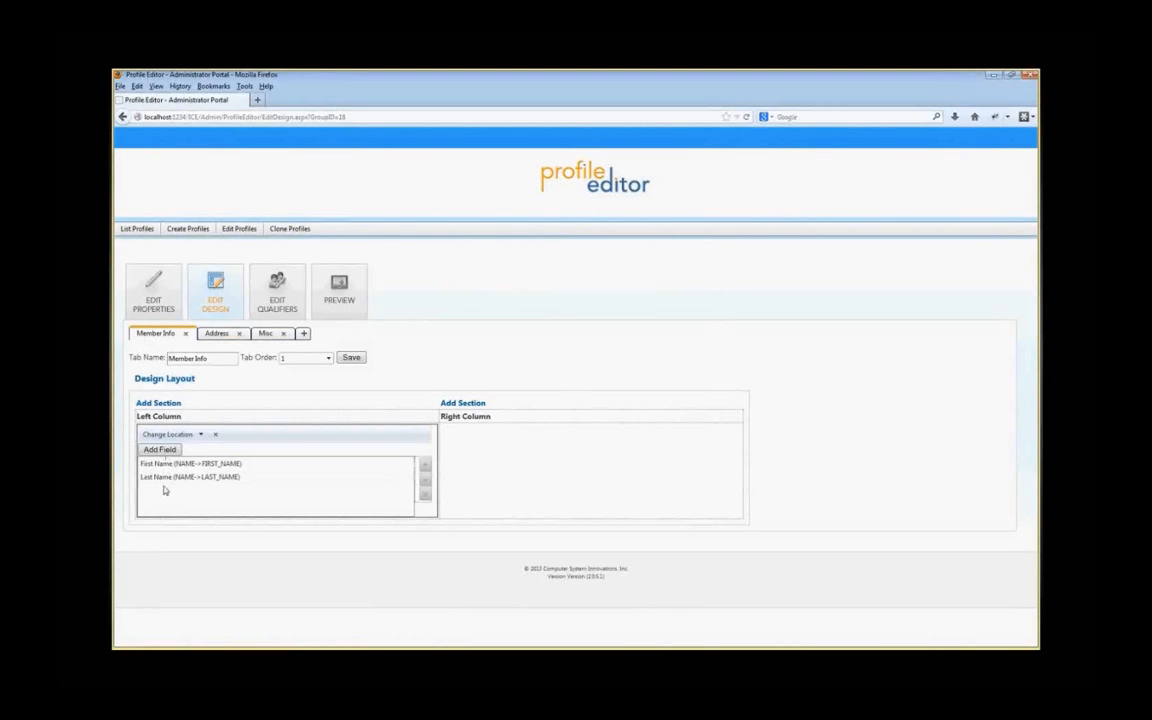
Step: Preview the profile, trying the name fields and switching between its tabs
click(341, 290)
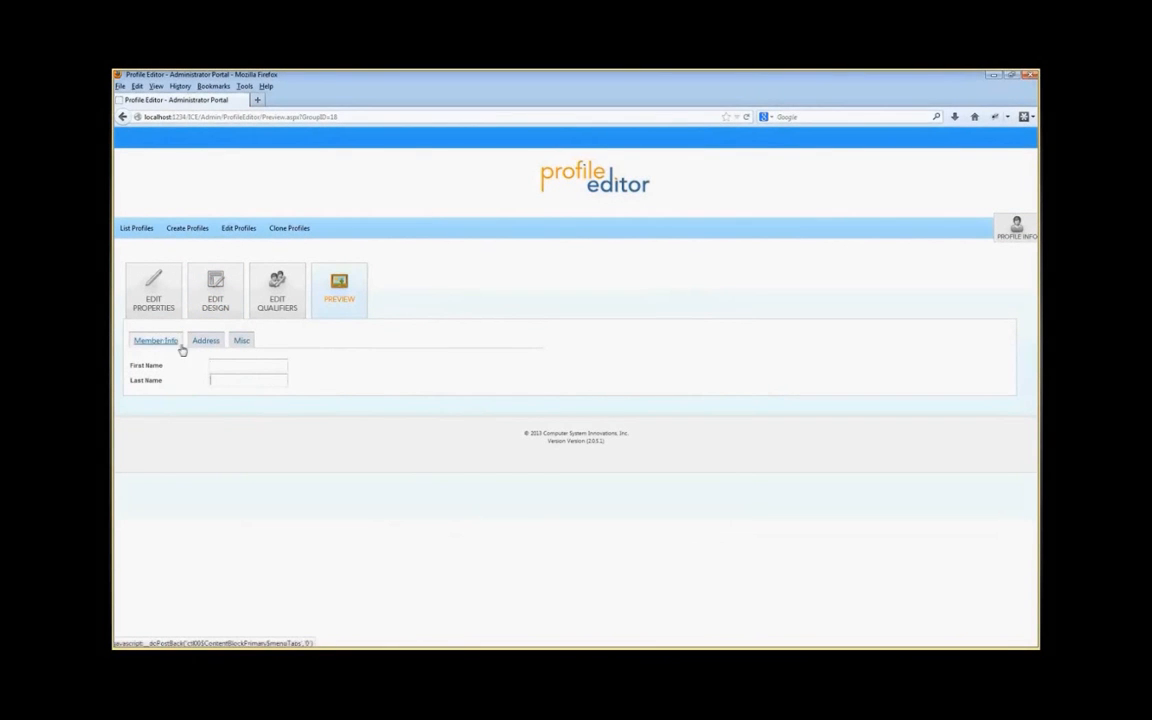
click(220, 380)
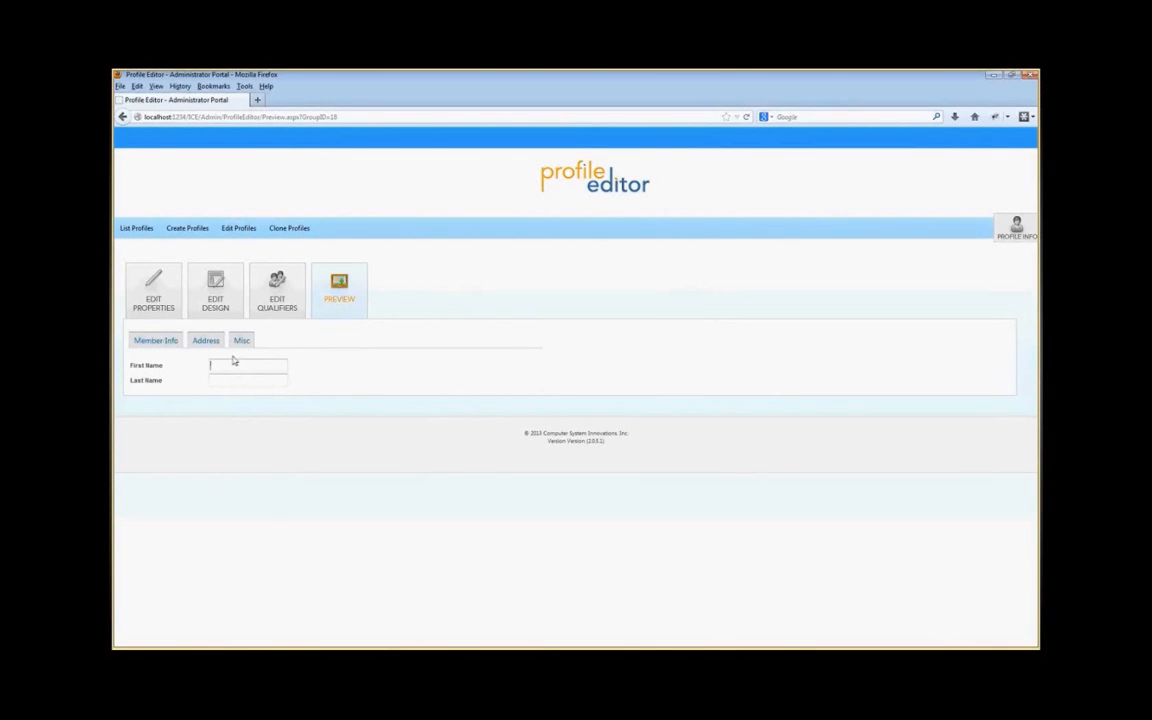
click(203, 344)
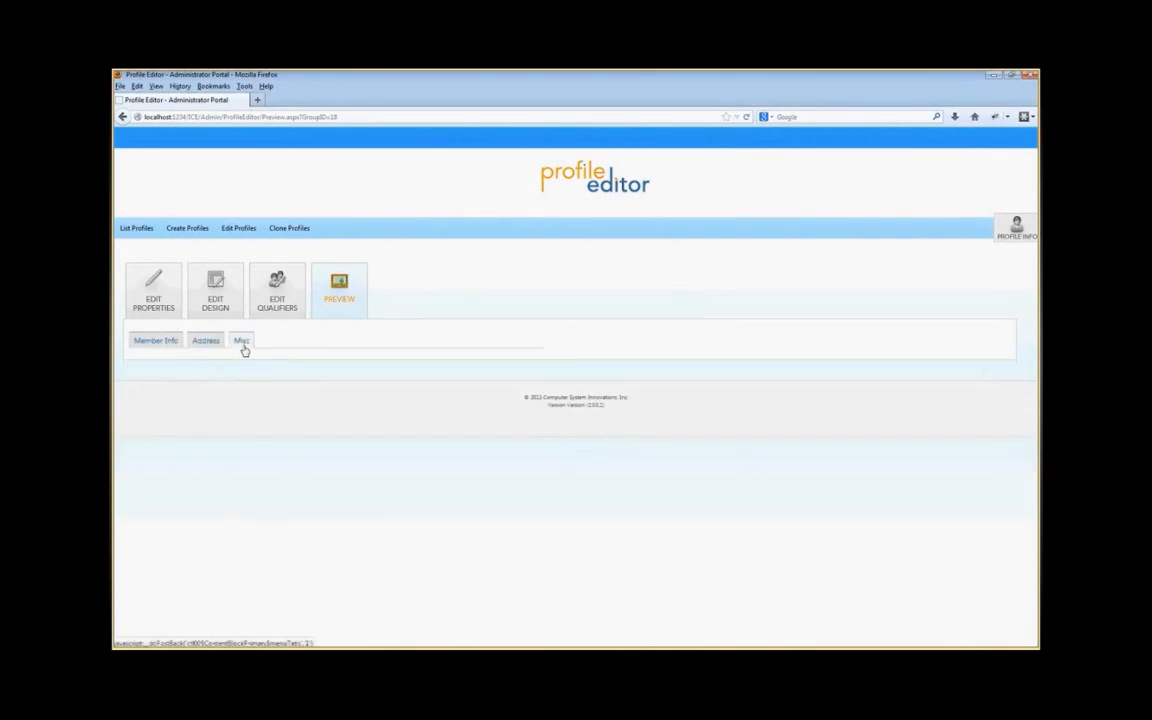
click(153, 341)
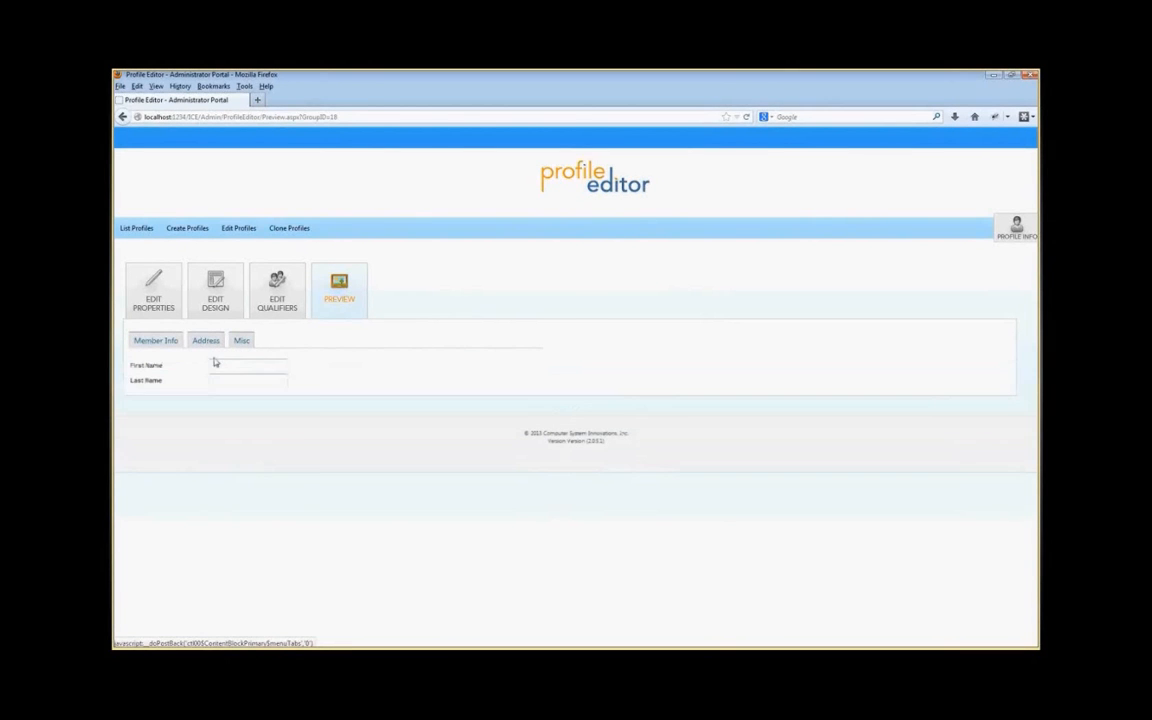
Step: Return to the design and add a right-column section with the NAME table's BIRTH_DATE field
click(206, 299)
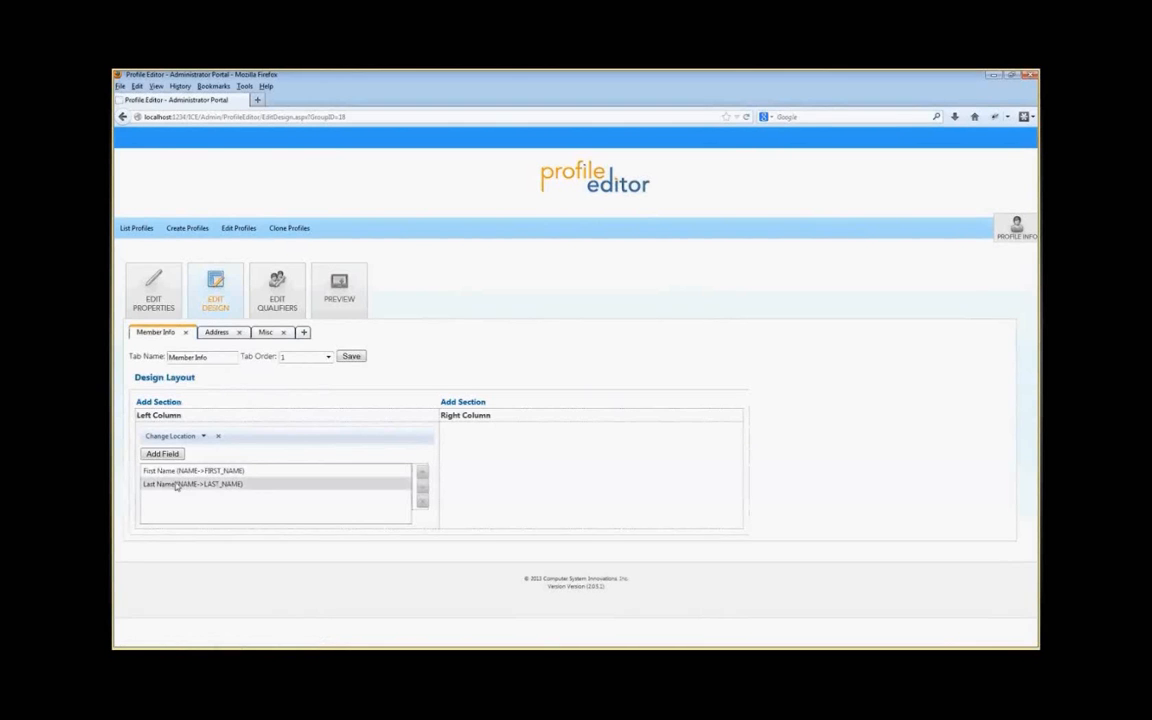
click(477, 403)
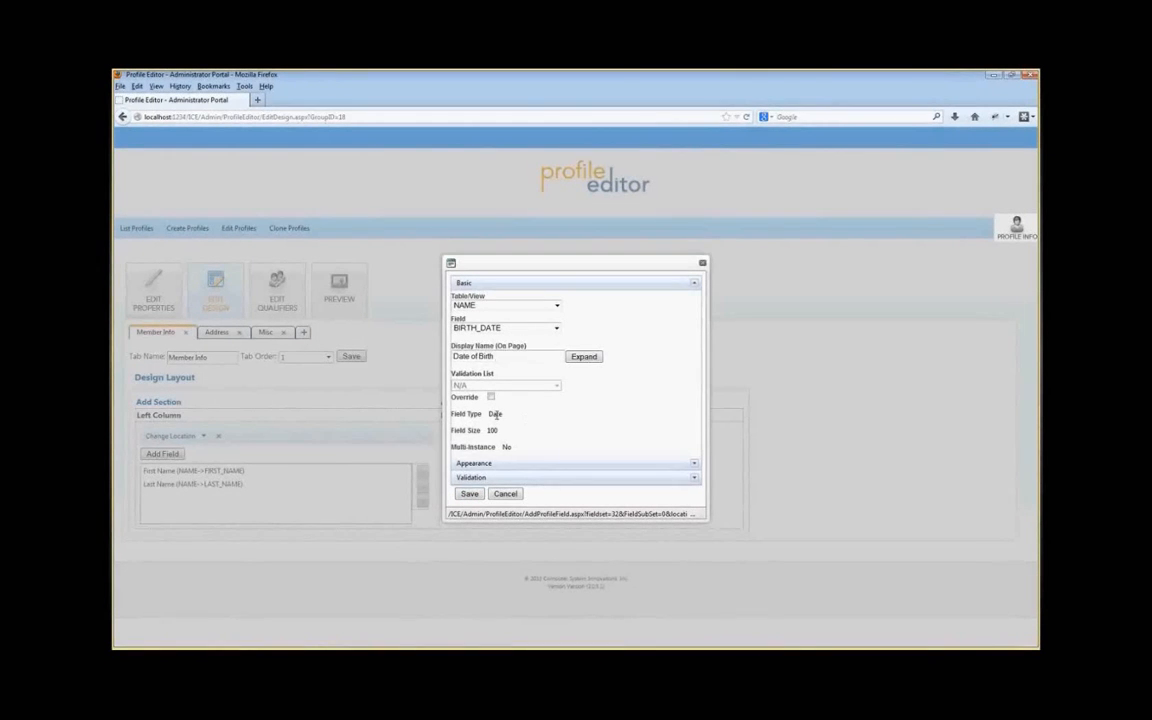
click(469, 493)
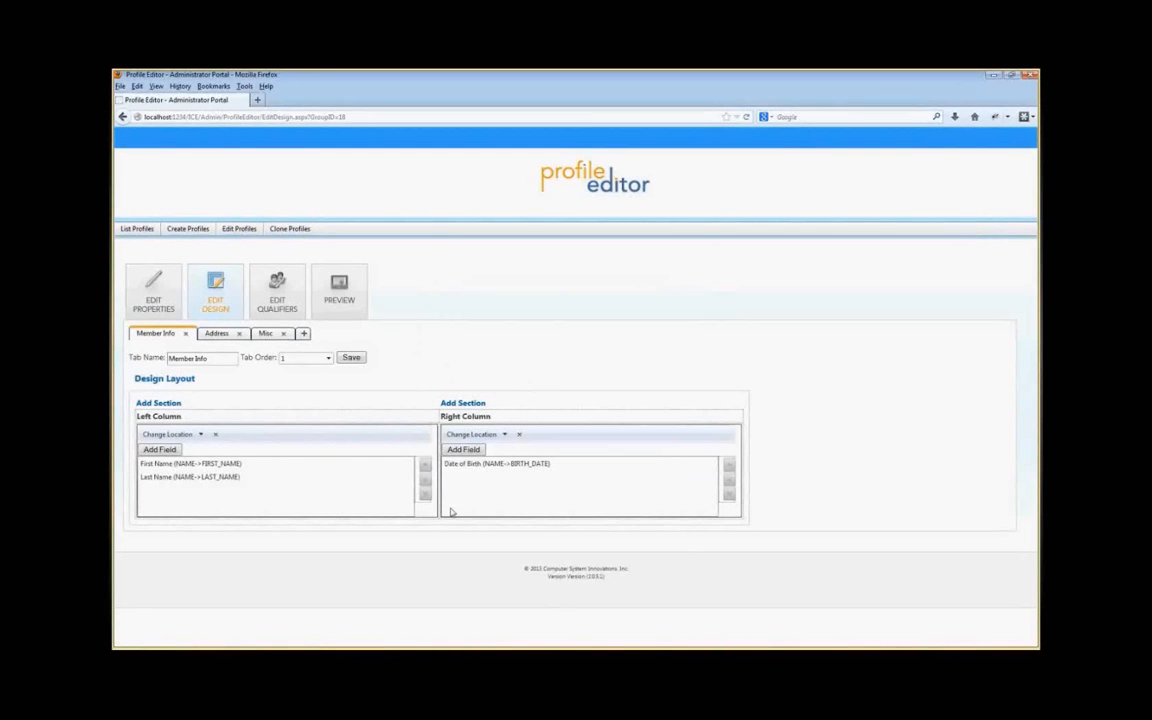
Step: Preview the profile and try the Date of Birth date picker, then return to the design
click(325, 280)
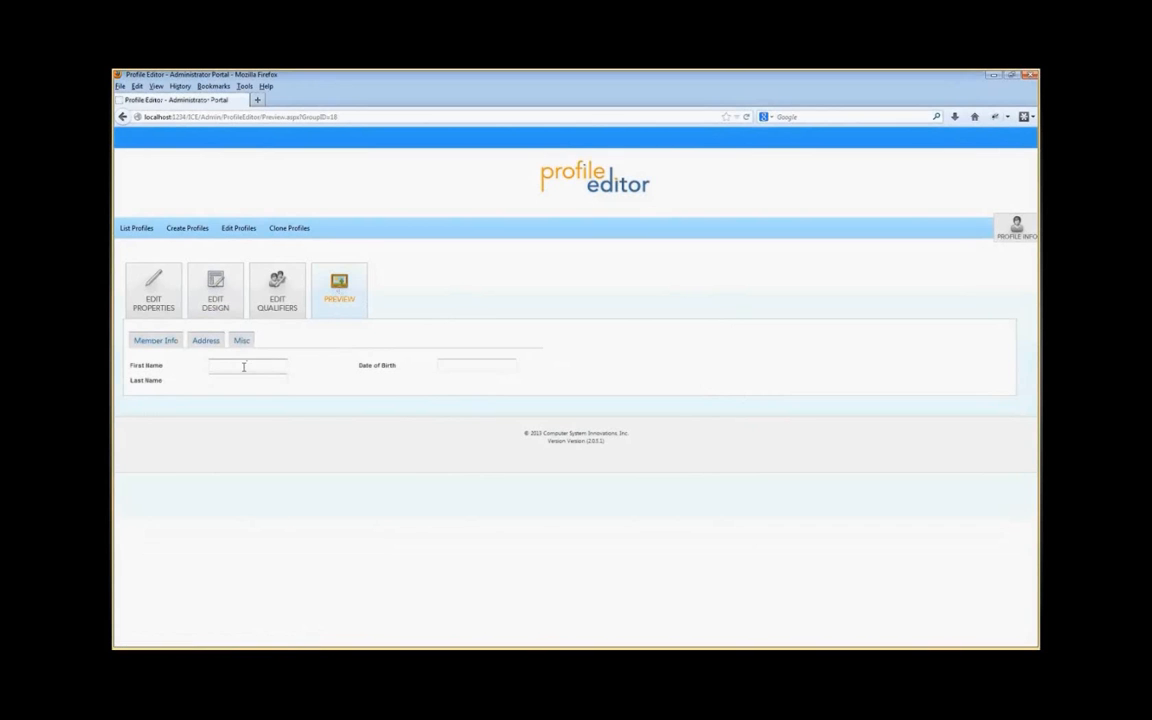
click(475, 368)
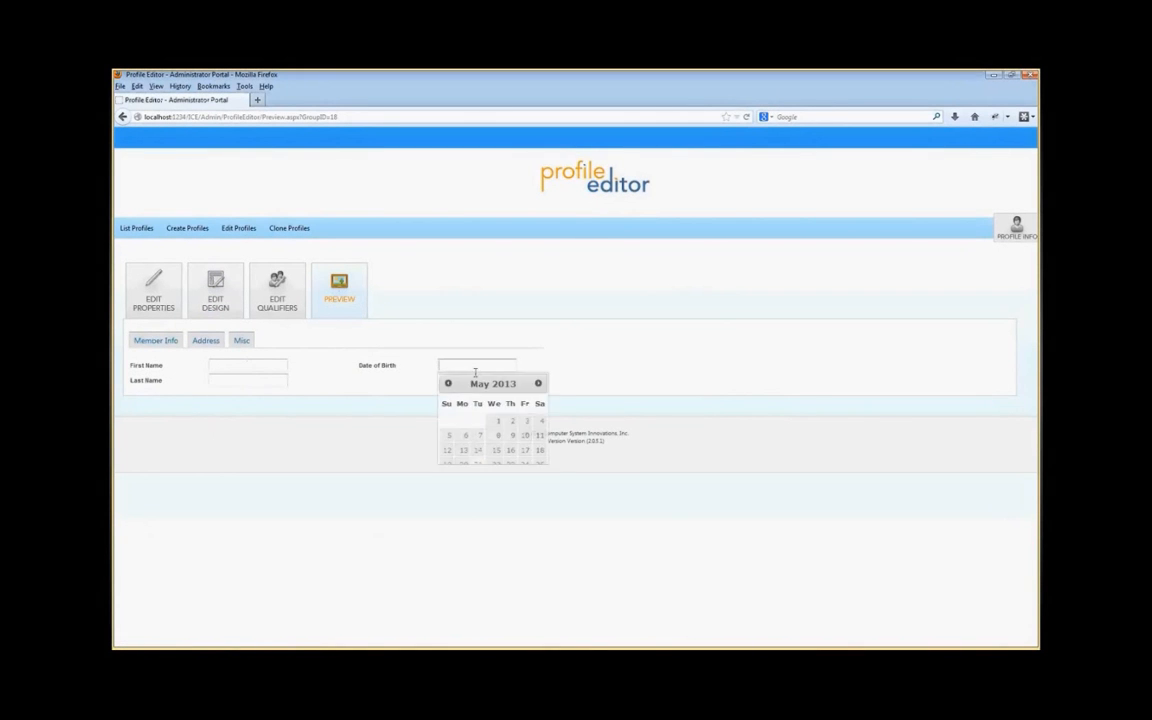
click(461, 339)
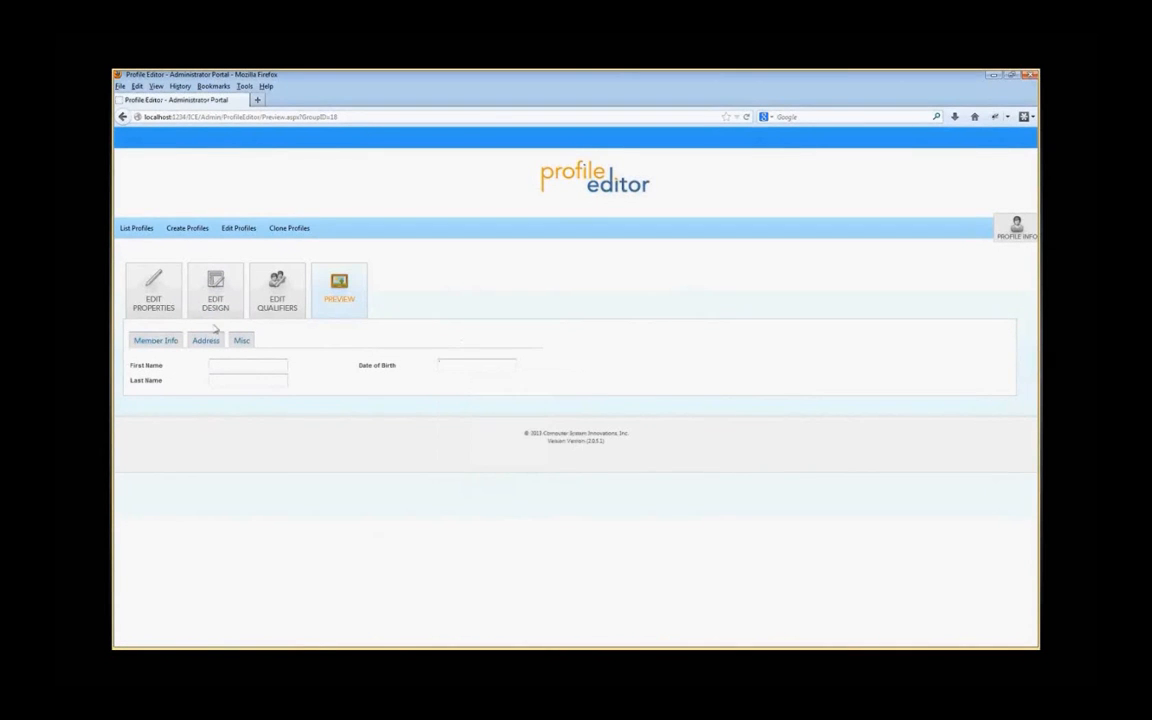
click(215, 288)
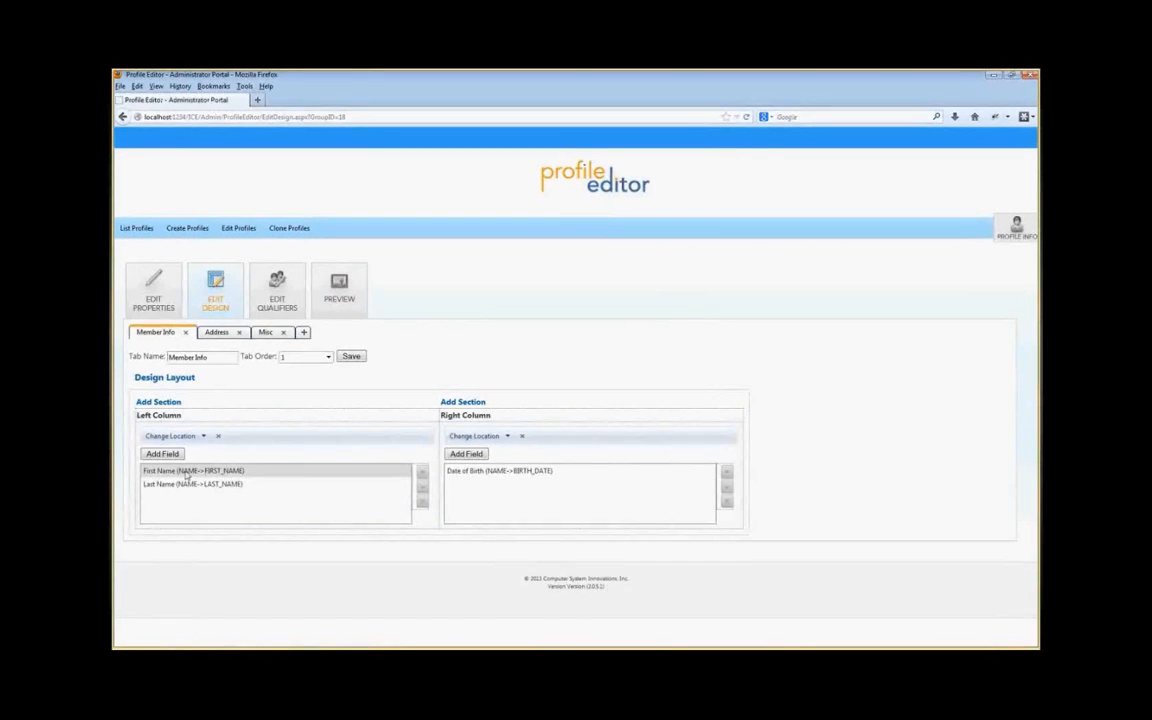
Step: Rename the birth-date field's display name to DOB and check it in the preview
double_click(489, 471)
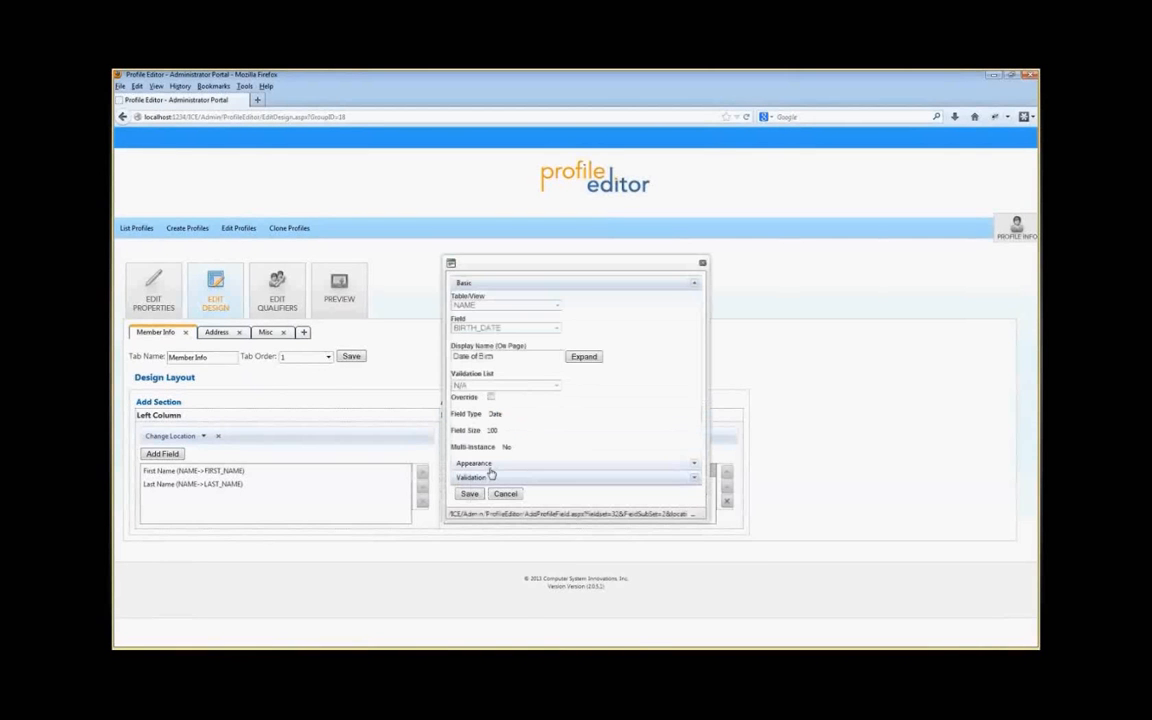
triple_click(494, 352)
text(DOB)
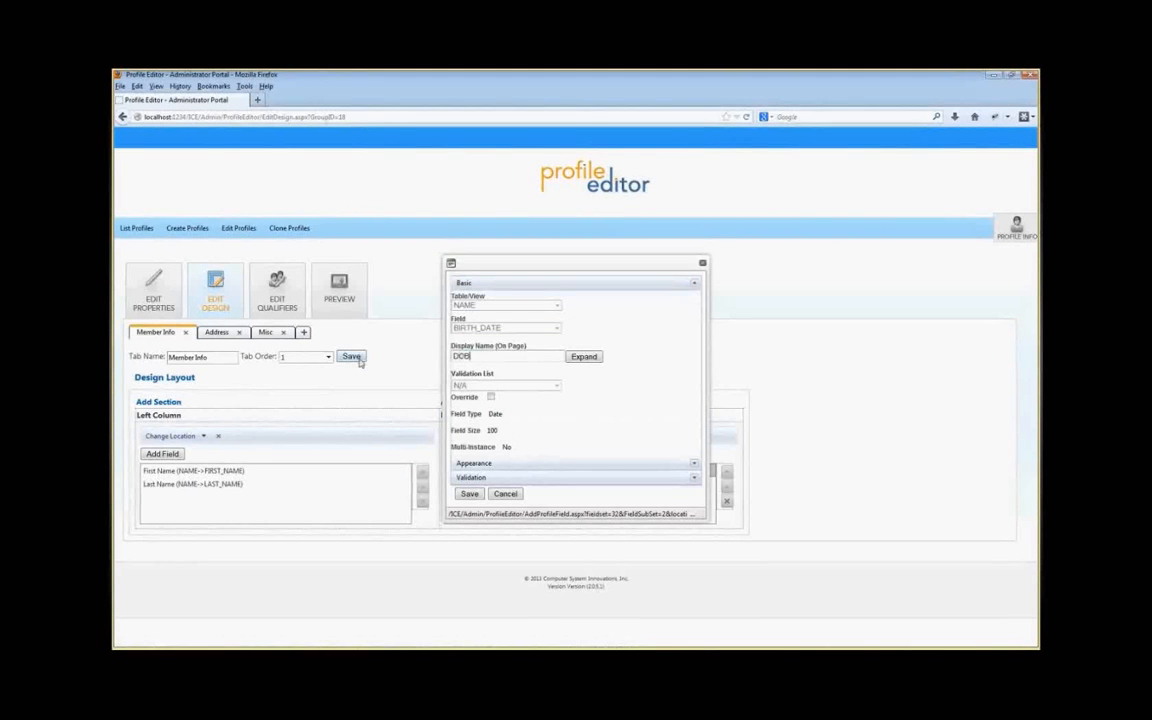
click(472, 494)
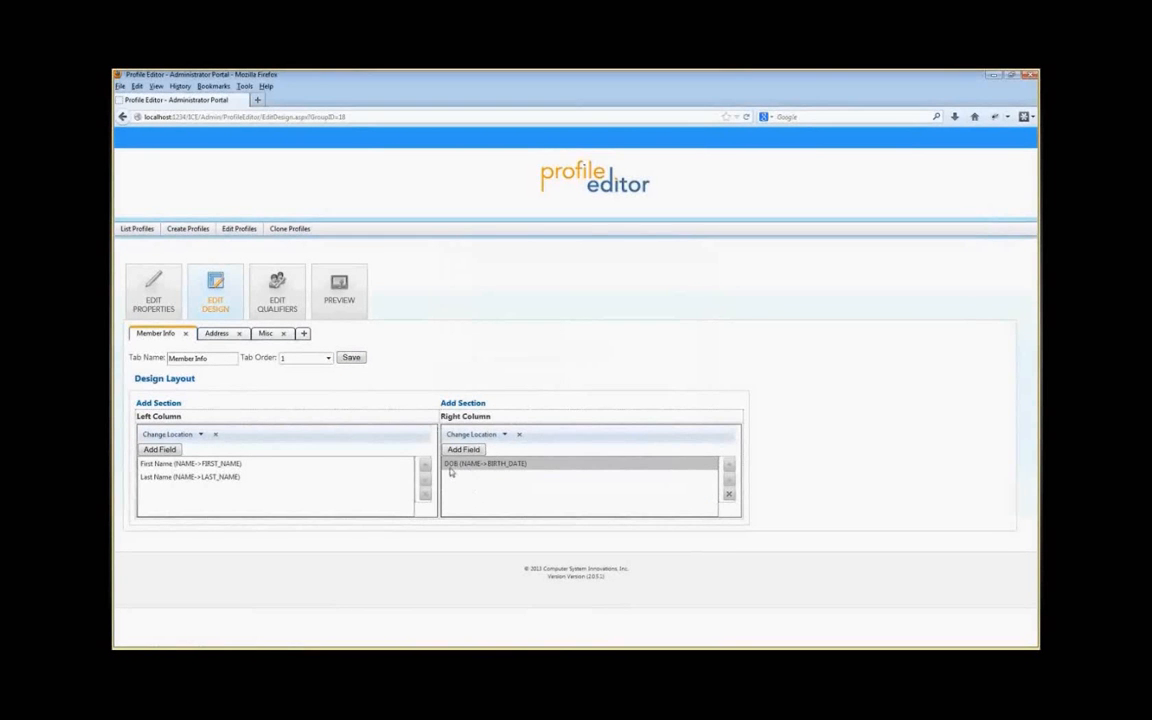
click(361, 311)
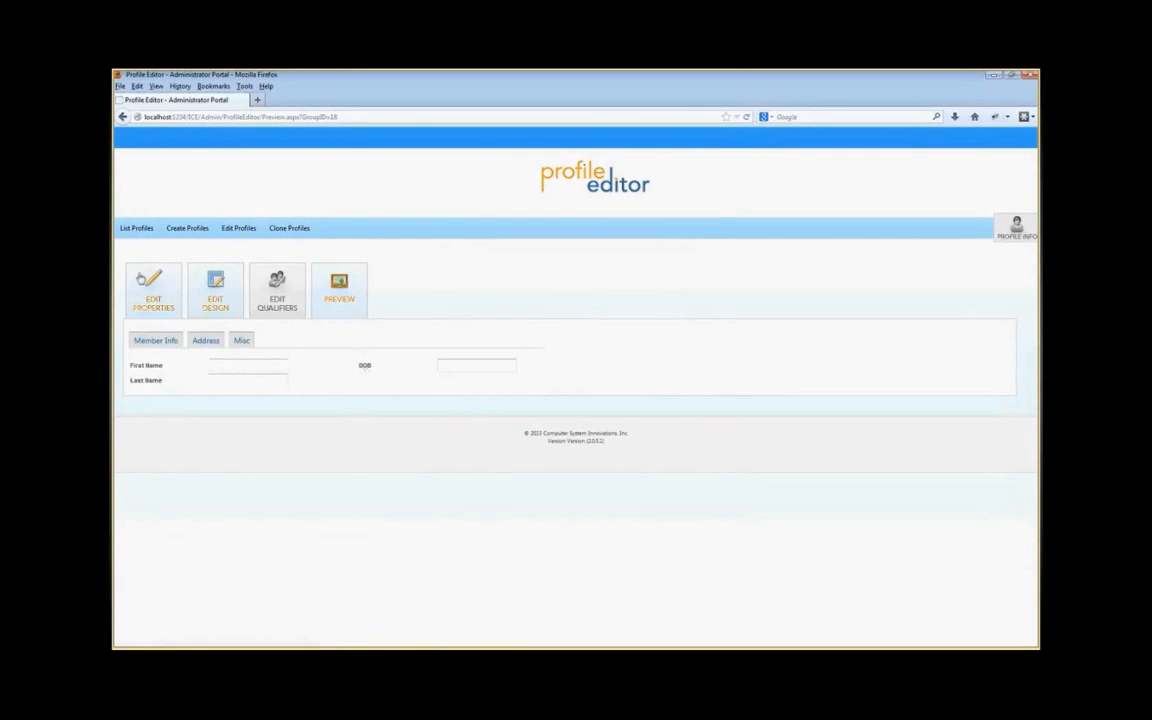
click(216, 290)
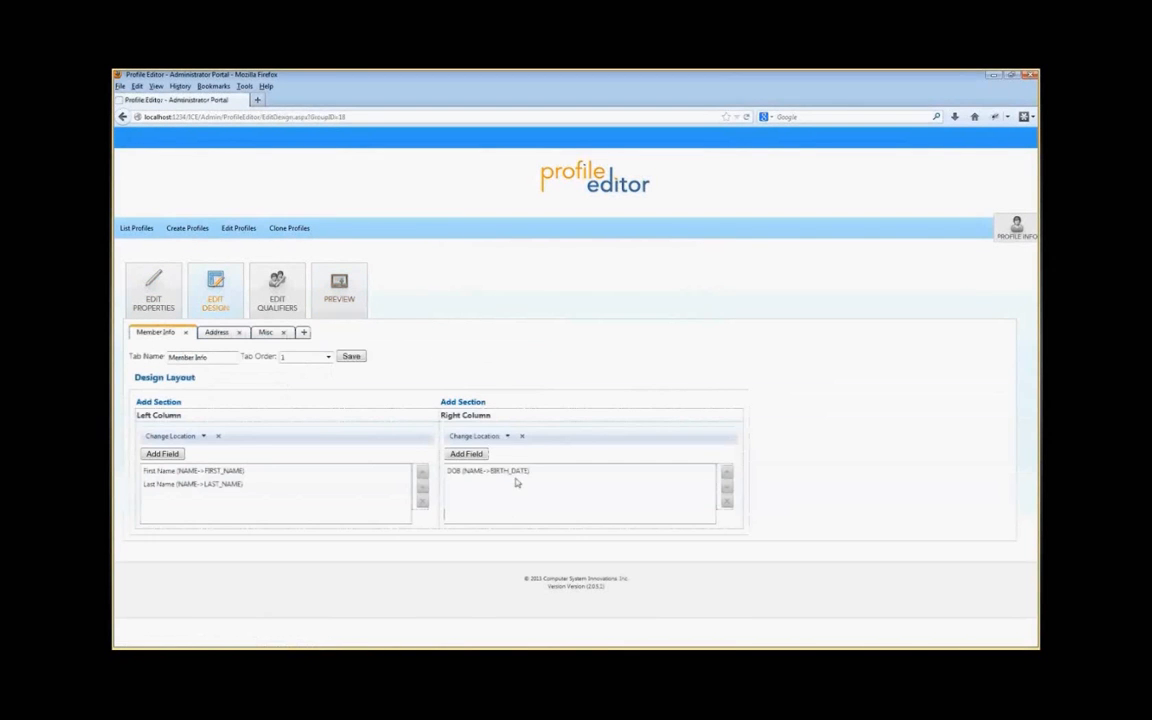
Step: Rename the birth-date field's display name to Date of Birth
double_click(517, 472)
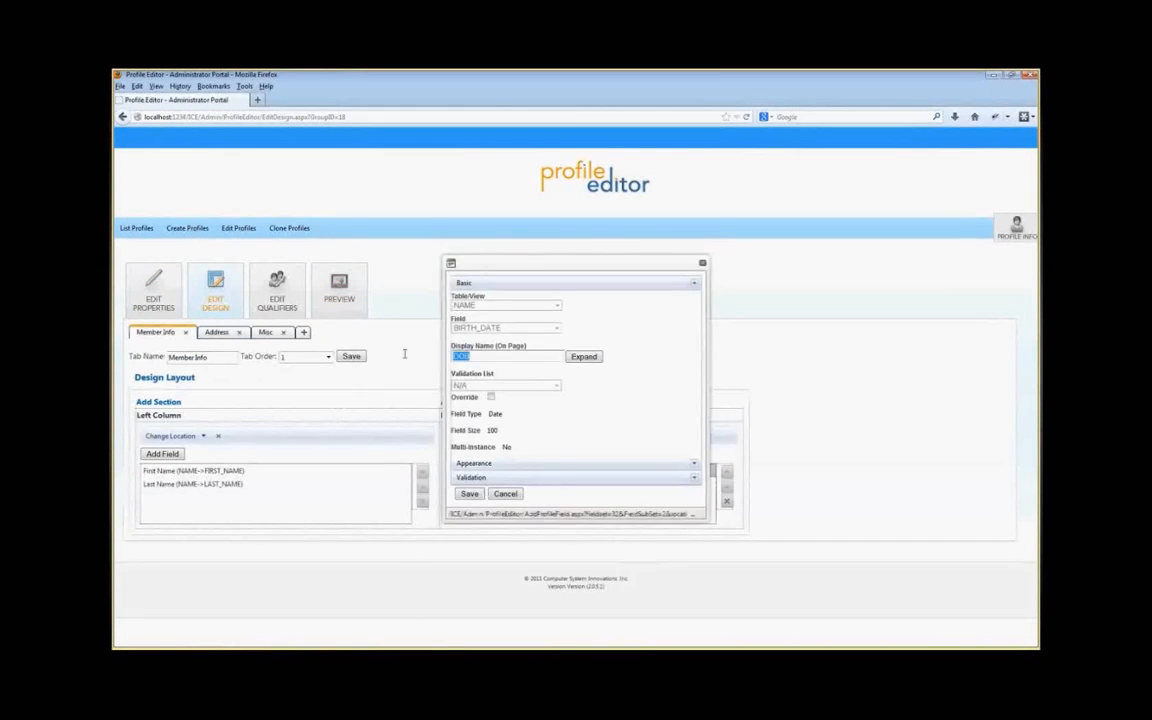
text(Date of Birth)
click(469, 493)
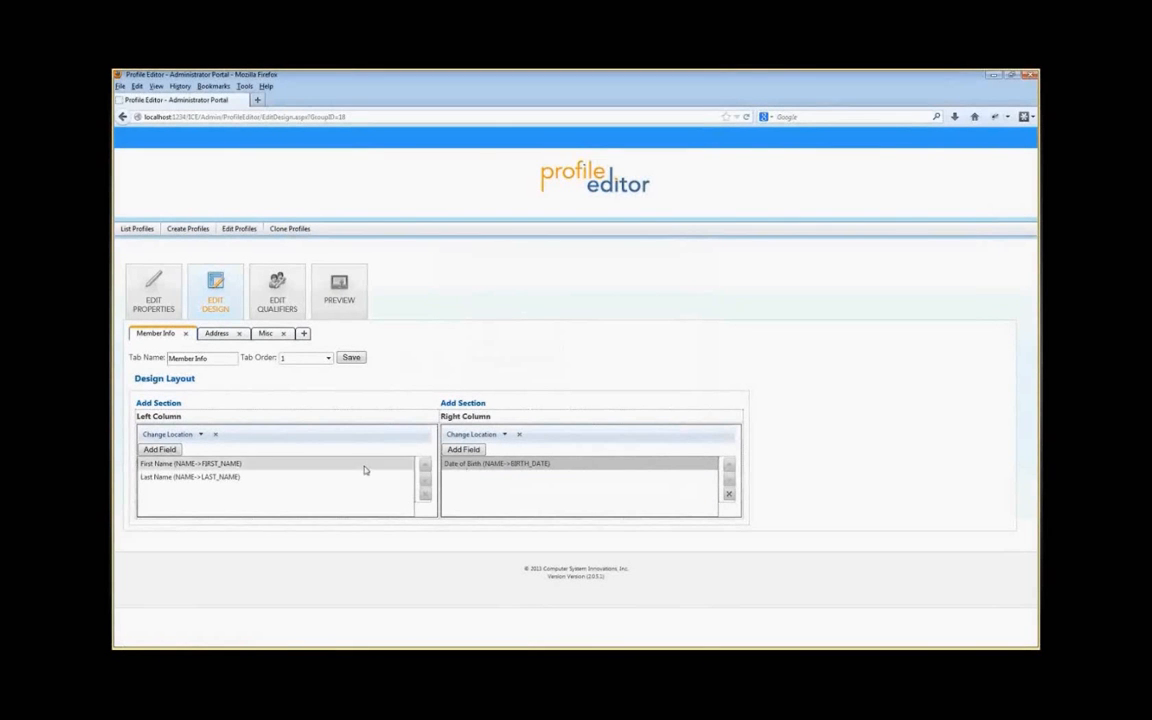
Step: Set the First Name field's appearance to a Text Box control and mark it Read Only
double_click(203, 465)
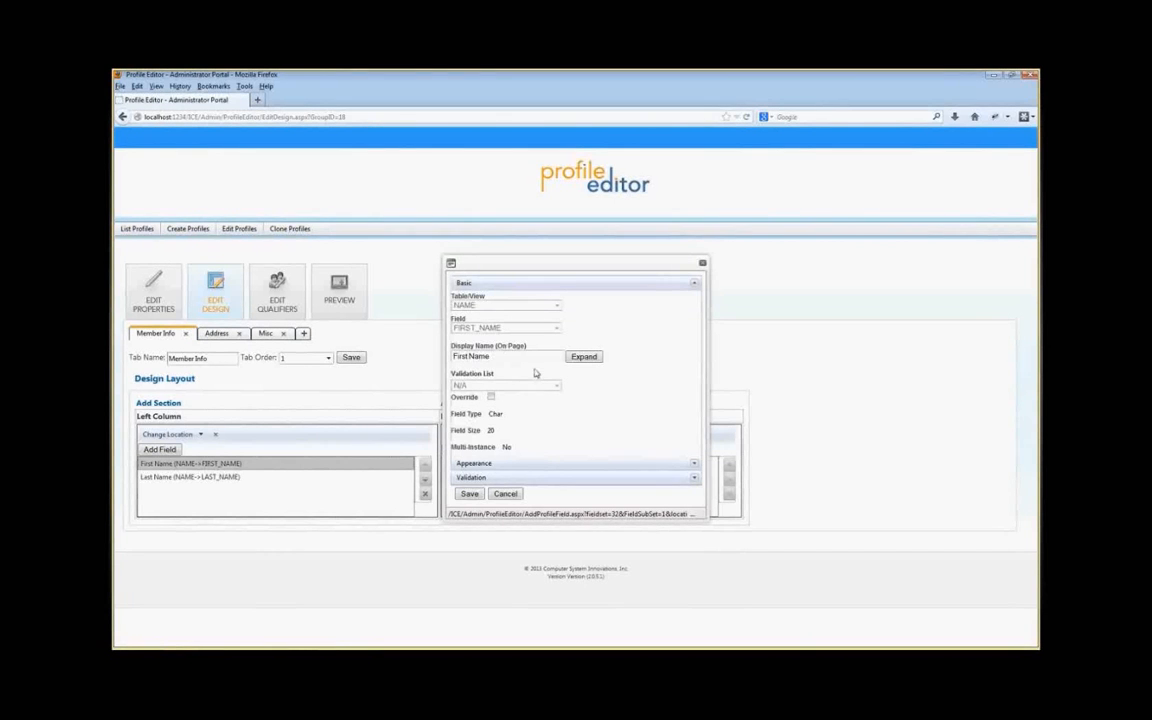
click(498, 466)
click(505, 353)
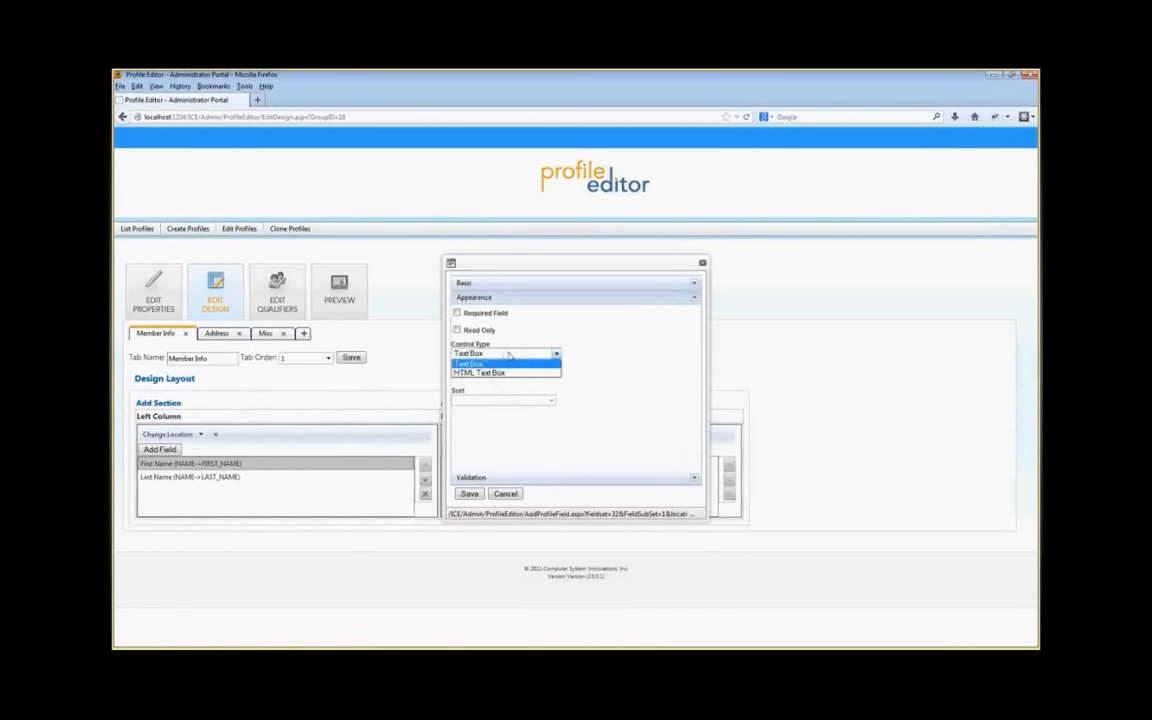
click(488, 361)
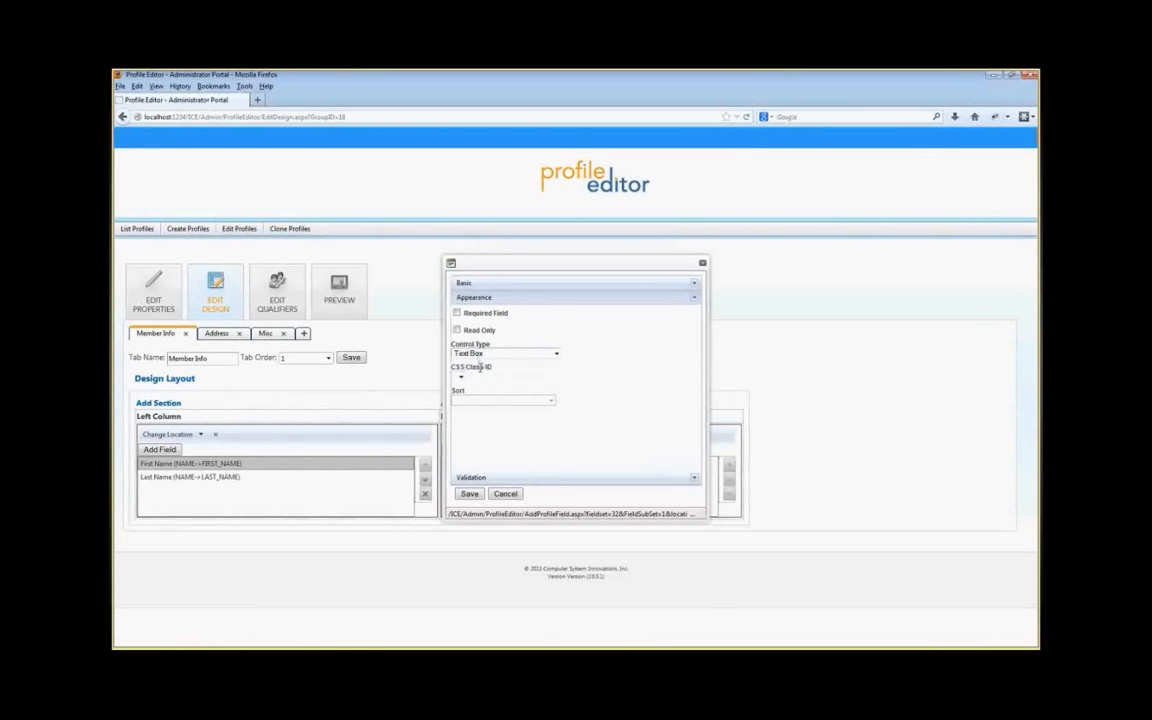
click(457, 314)
click(478, 314)
click(478, 330)
click(470, 495)
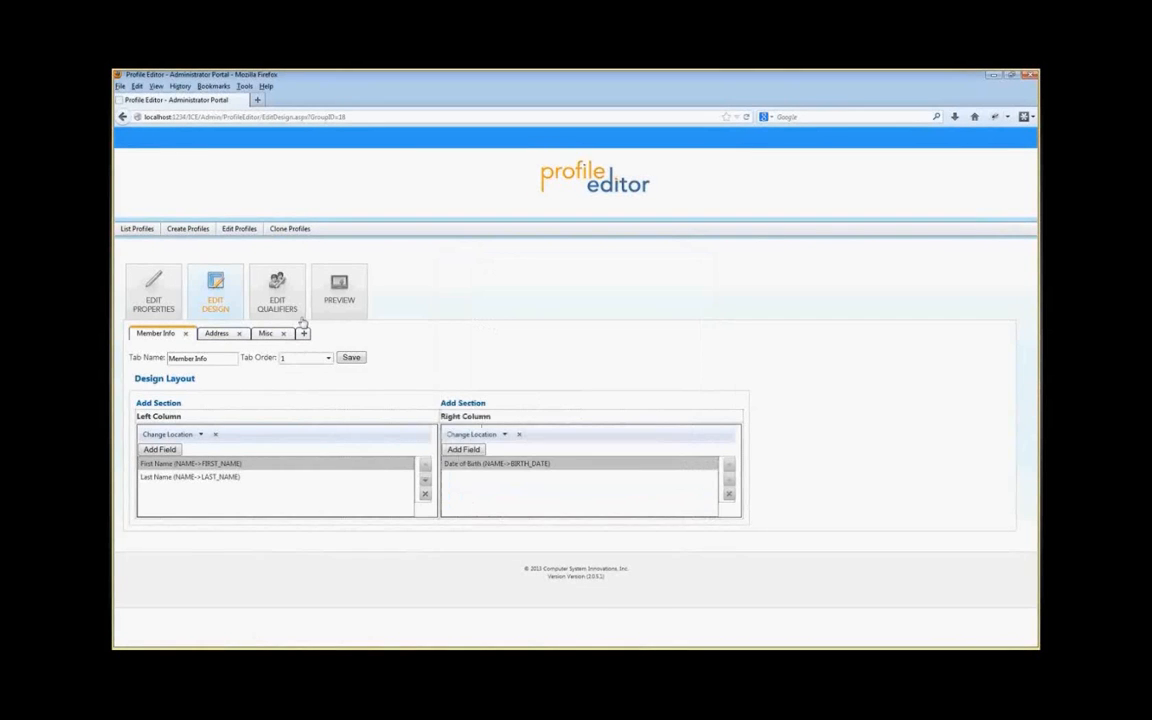
Step: Preview the profile, entering aaaa as a test last name, and return to the design
click(339, 290)
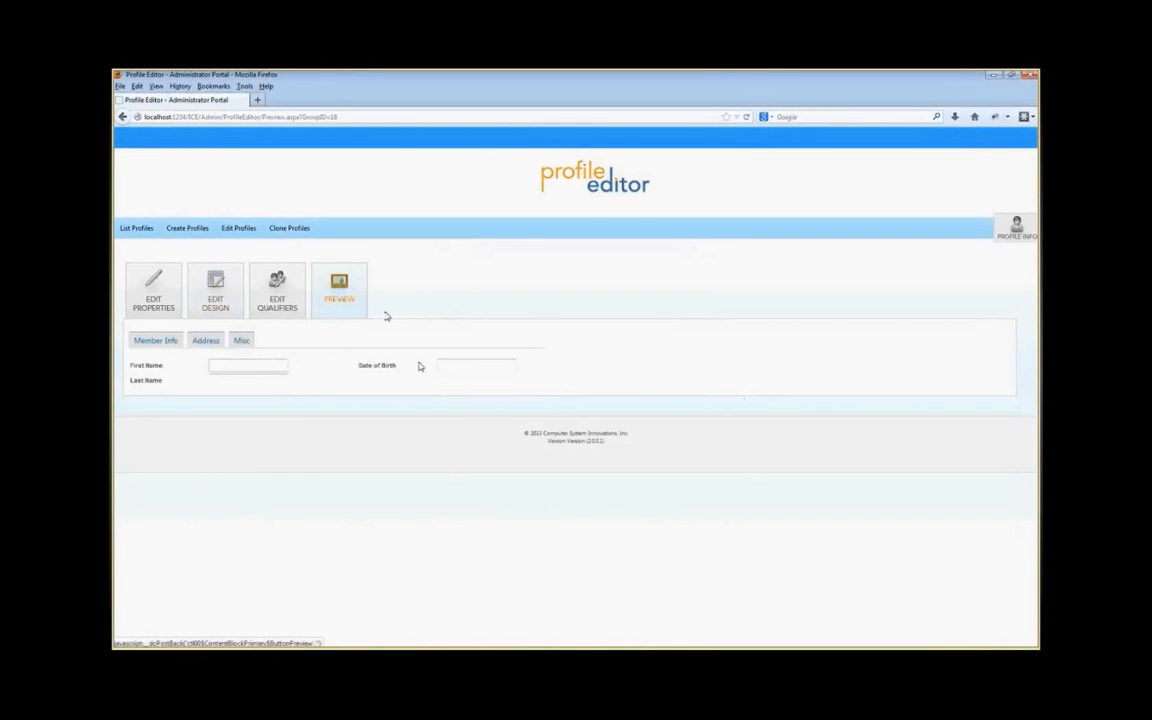
click(233, 379)
text(aaaa)
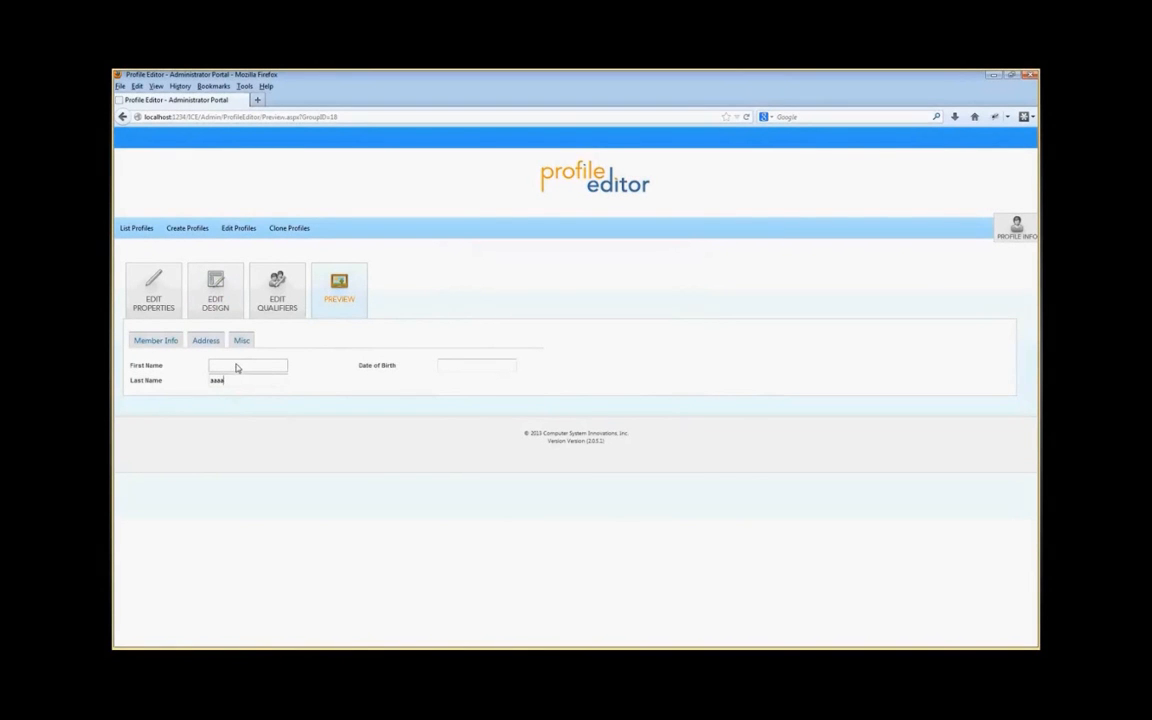
click(212, 285)
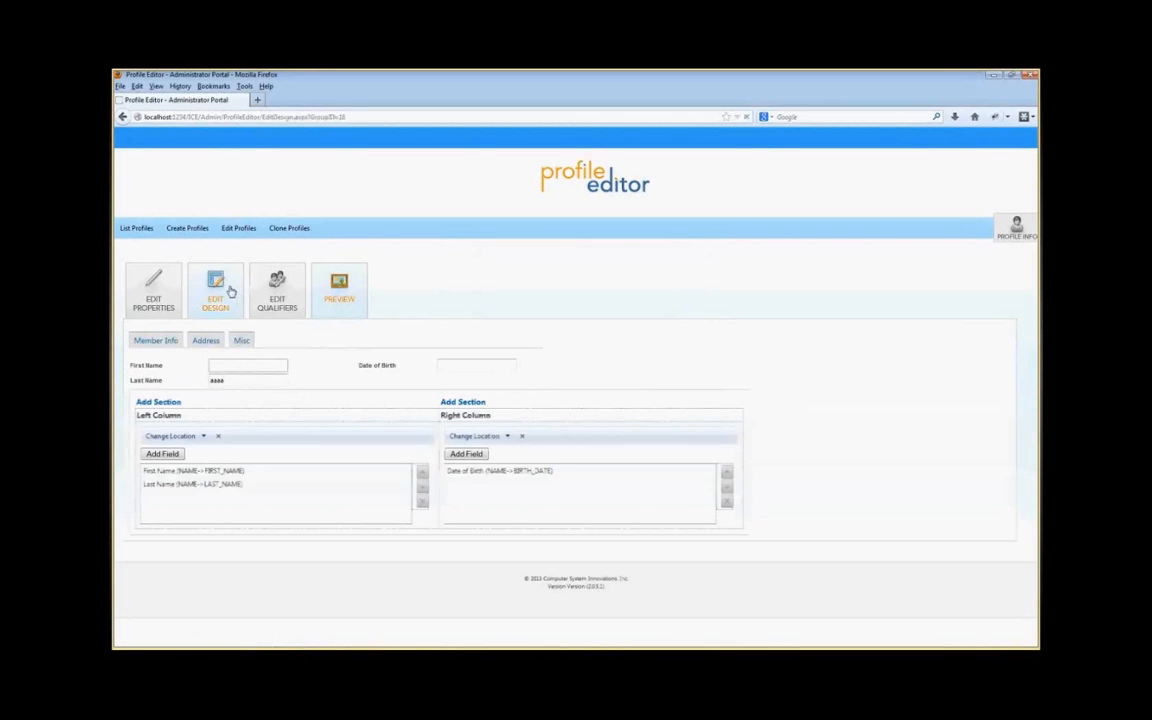
Step: Clear the First Name field's Read Only option and save it
double_click(166, 476)
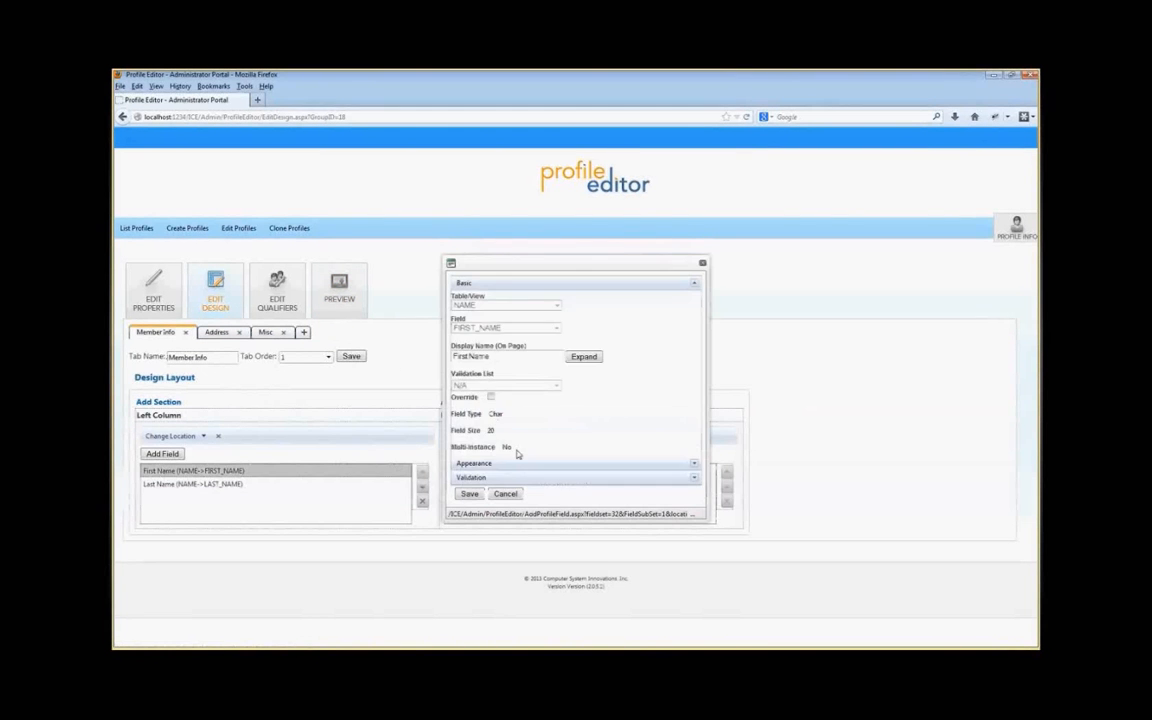
click(510, 464)
click(457, 331)
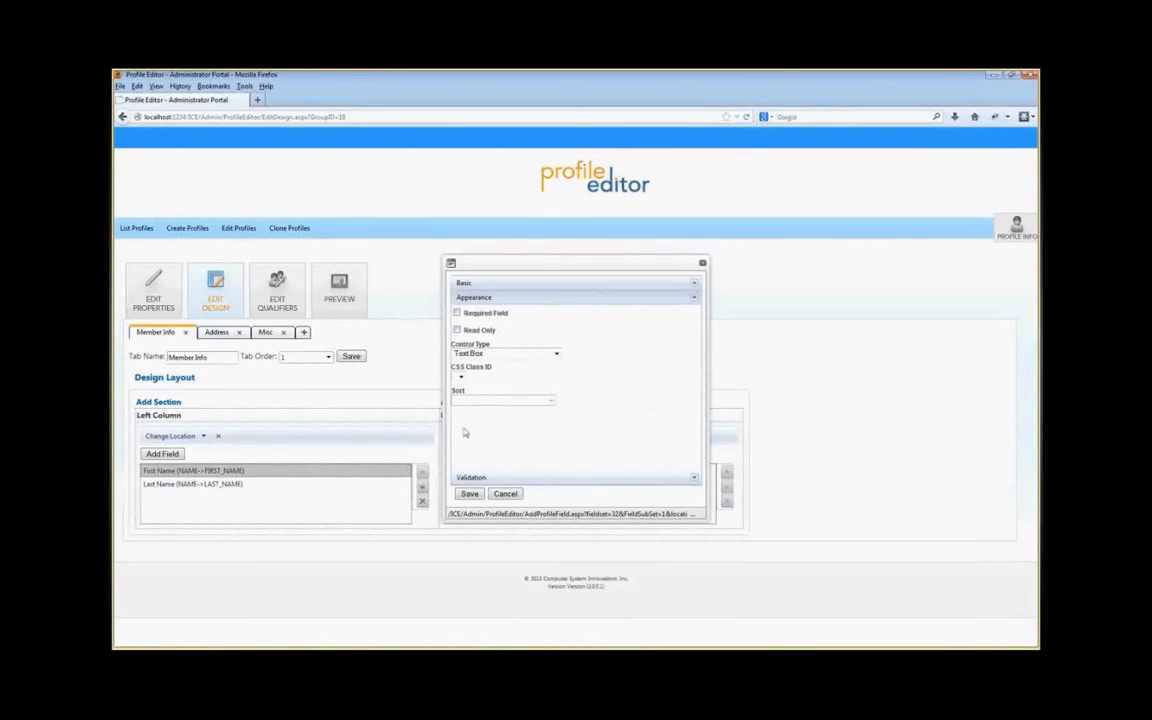
click(469, 494)
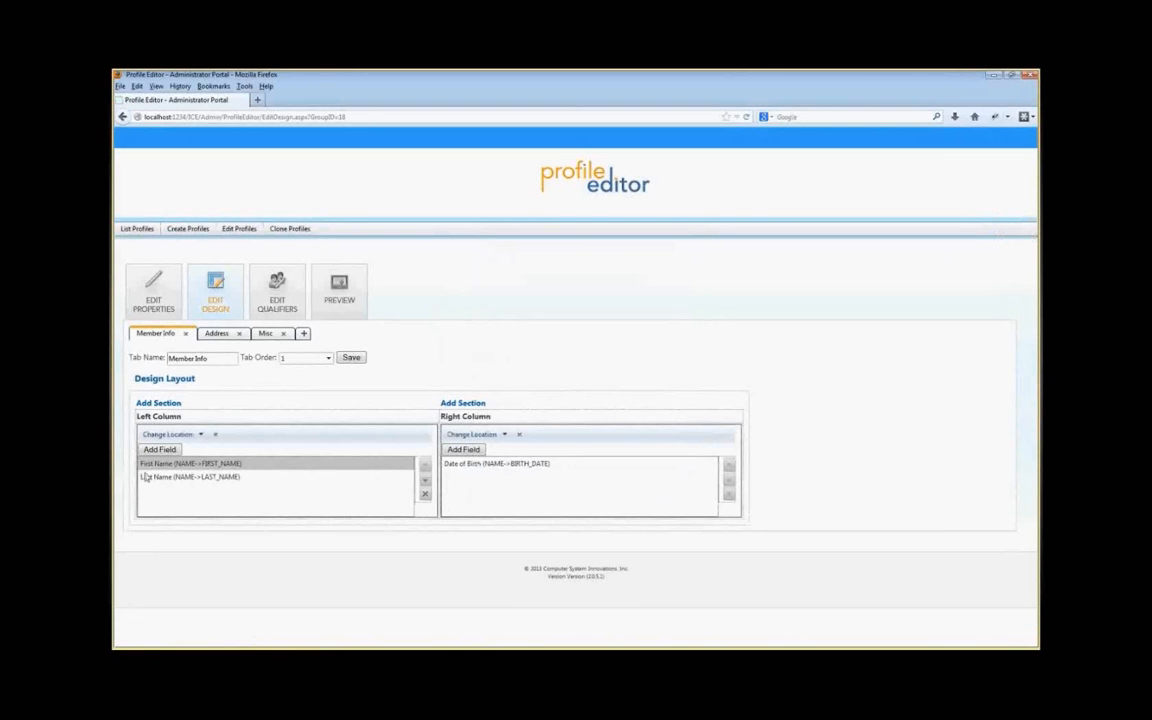
Step: Open the Last Name field's settings to inspect its validation options, then cancel without changes
double_click(146, 477)
click(476, 479)
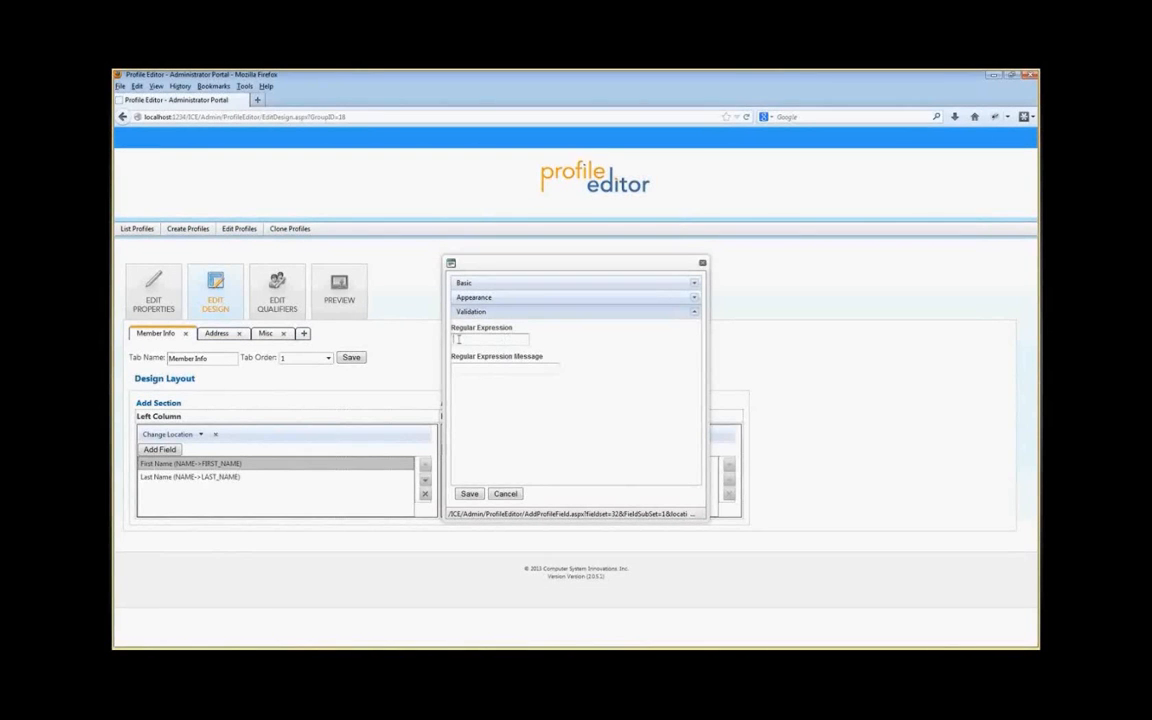
click(526, 339)
click(463, 369)
click(505, 493)
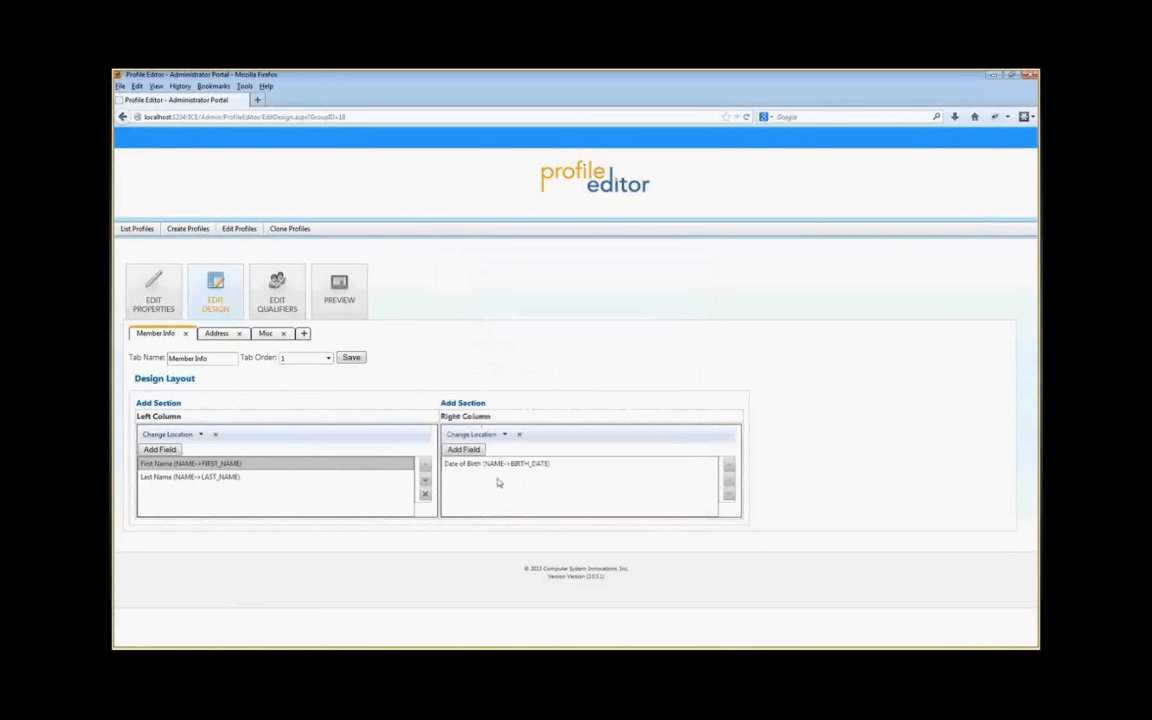
Step: Preview the profile's Member Info layout and return to the design view
click(330, 304)
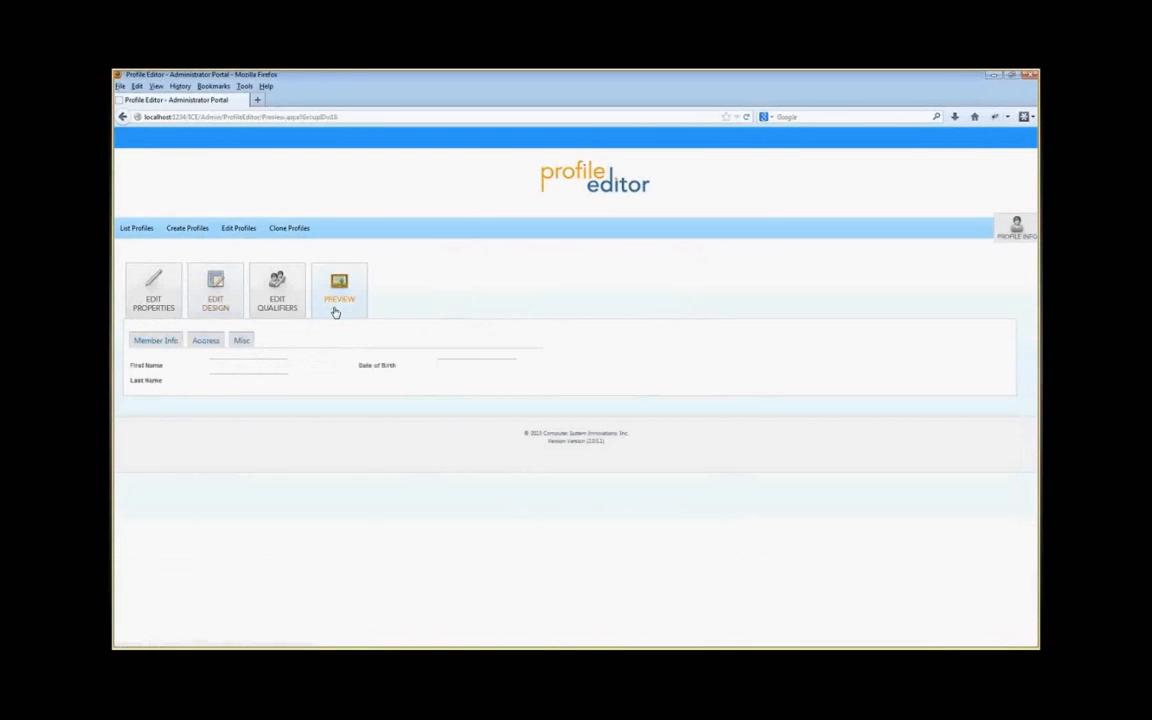
click(244, 380)
click(239, 371)
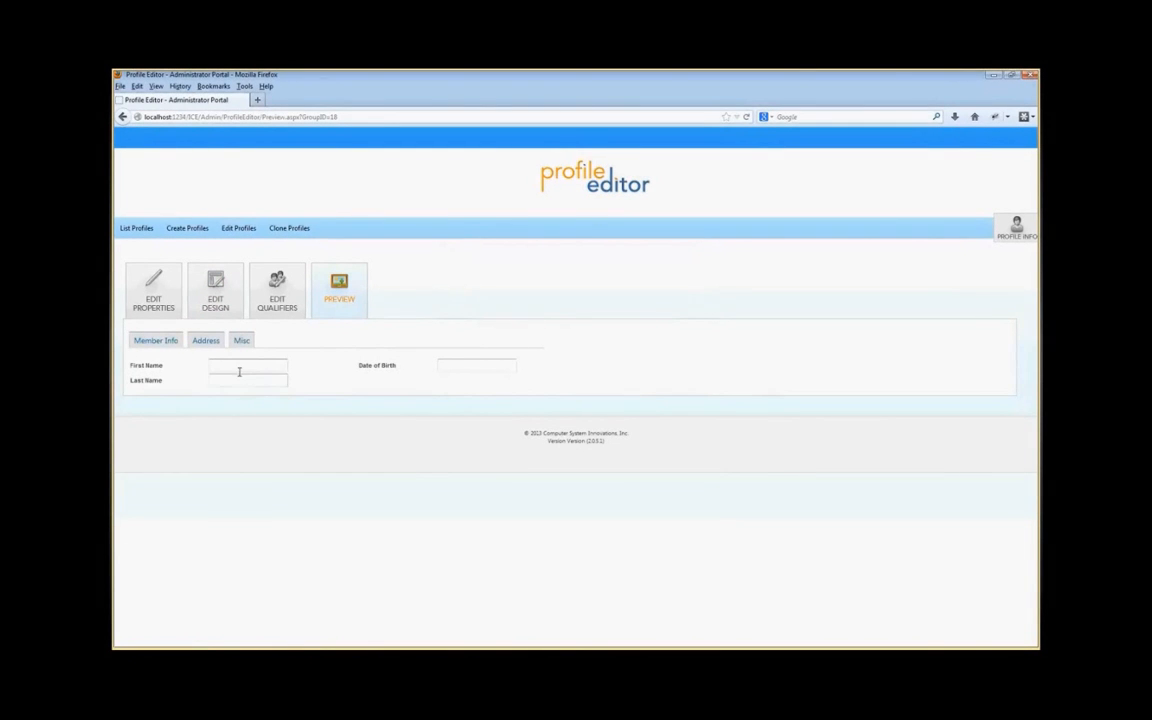
click(220, 308)
Step: Open the Date of Birth field's settings to review its Date Picker appearance and validation range, then cancel
click(497, 474)
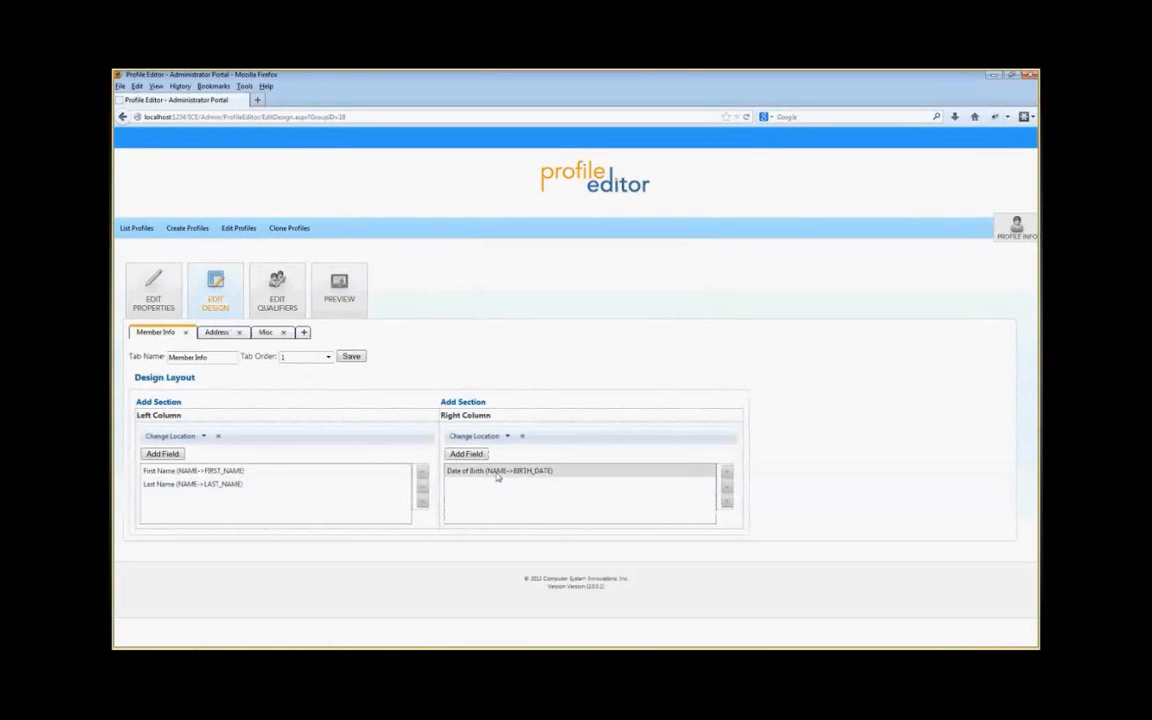
double_click(497, 474)
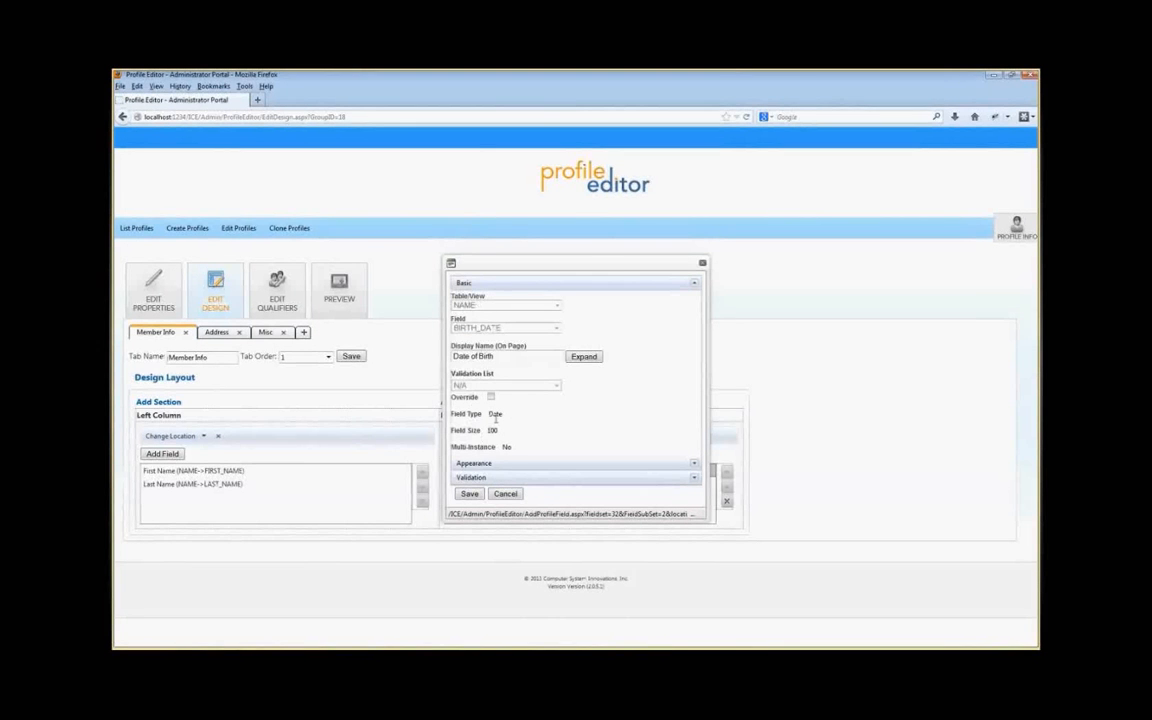
click(495, 465)
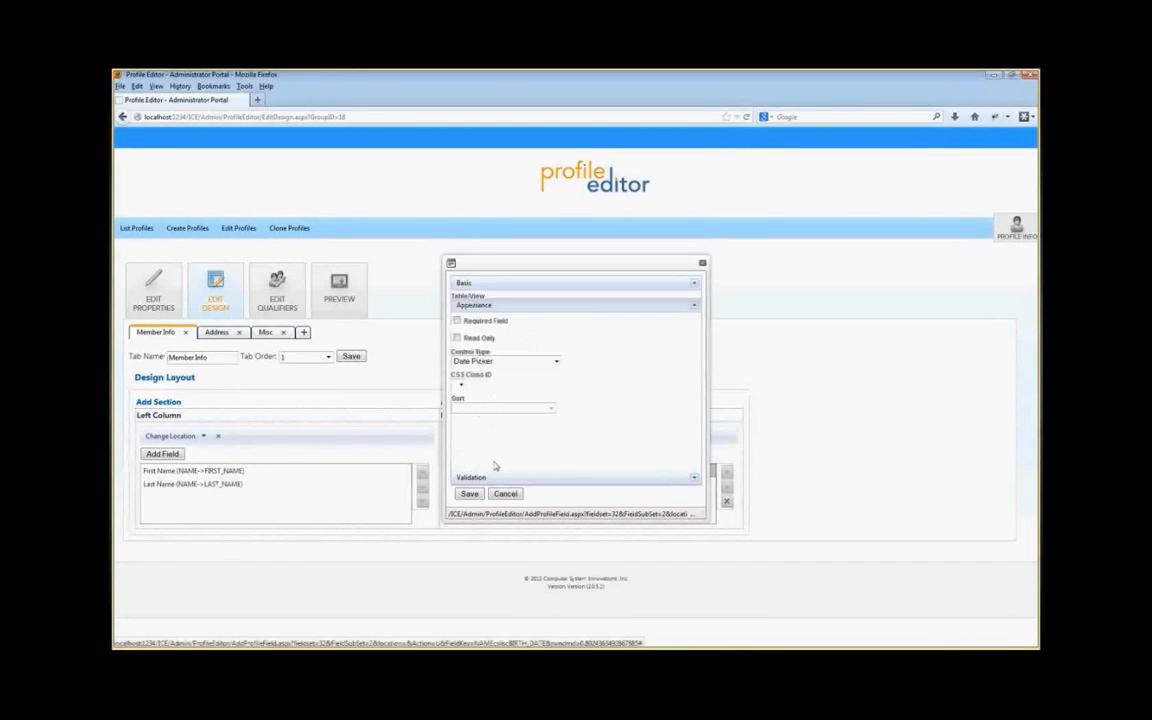
click(484, 354)
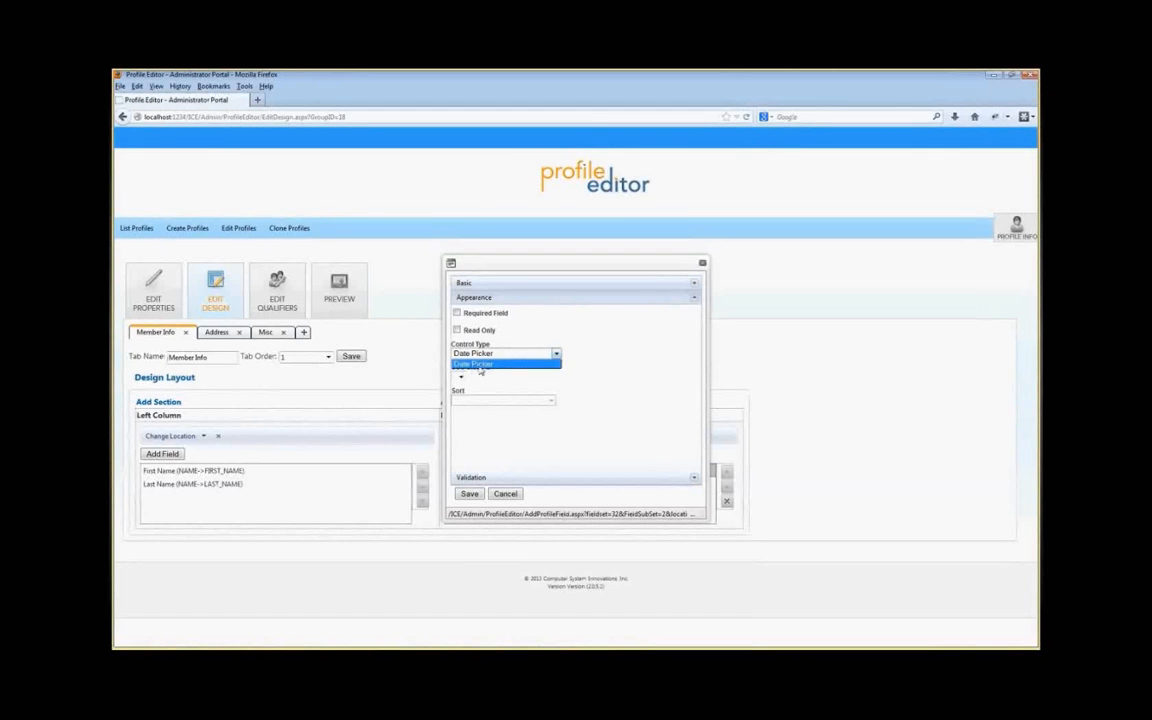
click(489, 361)
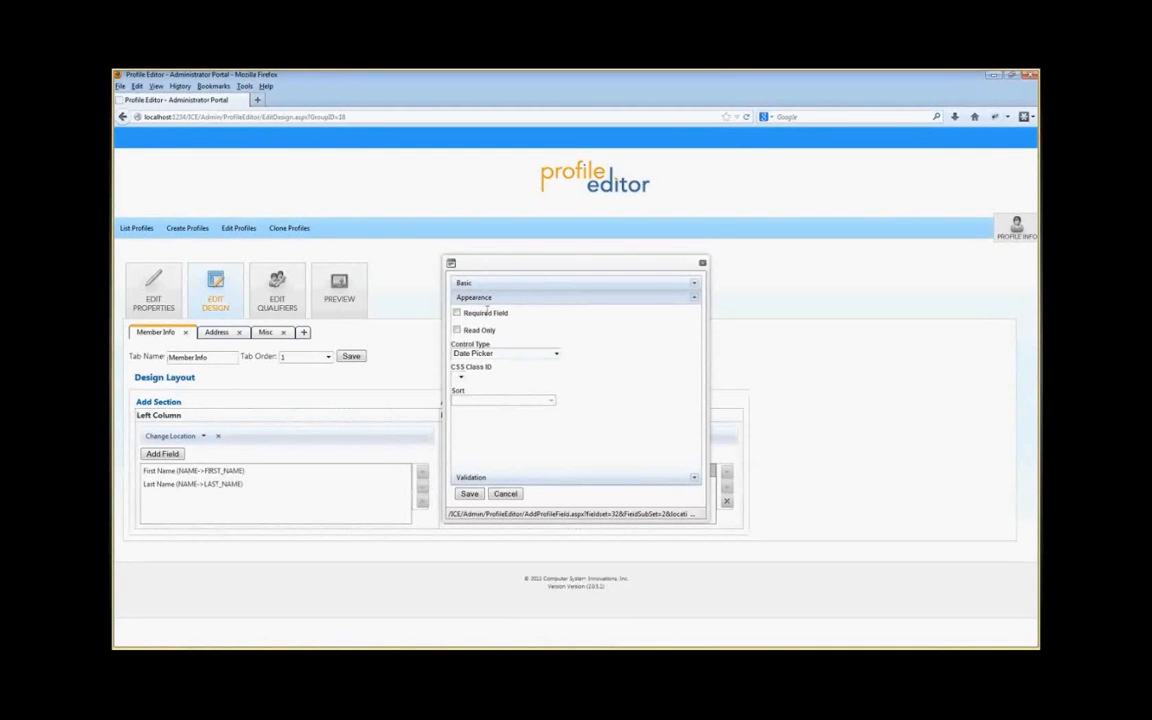
click(478, 477)
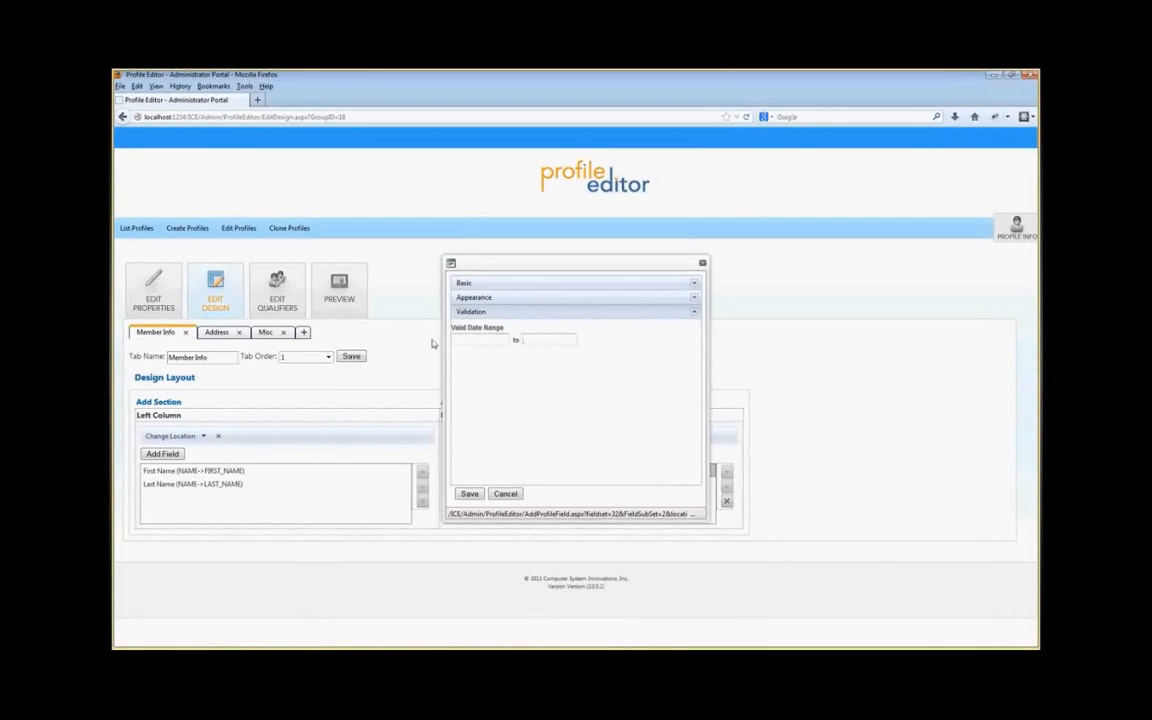
click(506, 494)
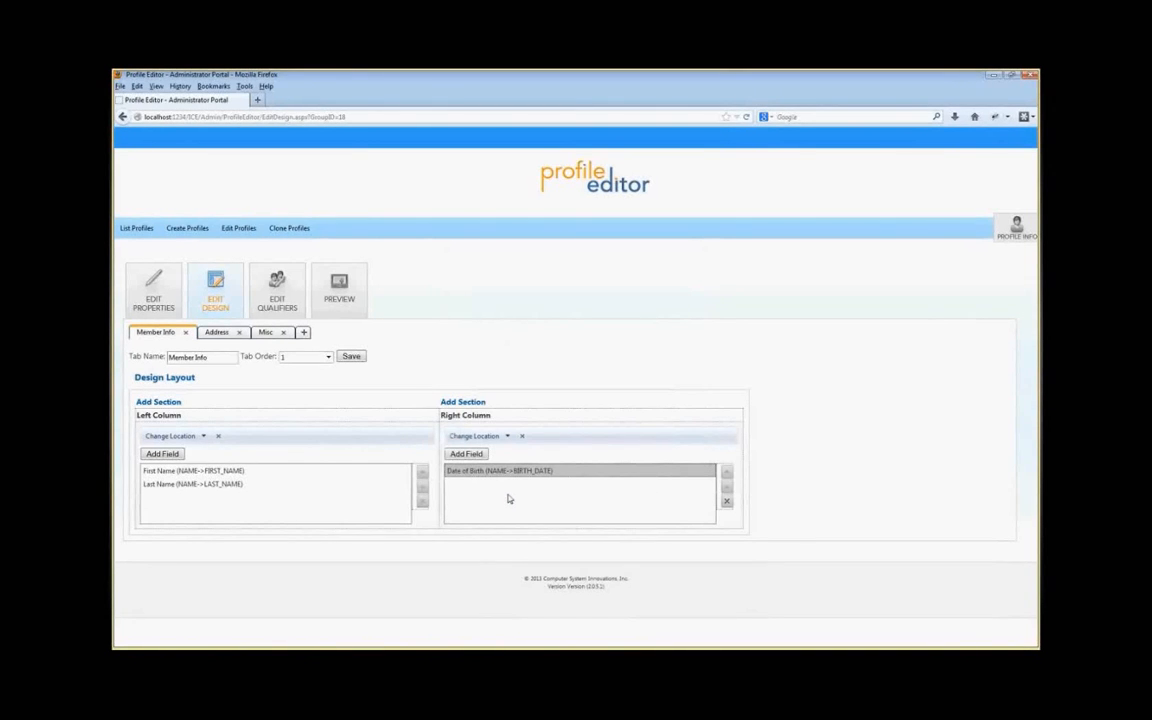
Step: Add a PREFIX field from the NAME table to the left column, displayed as a DropDown List, and save it
click(163, 454)
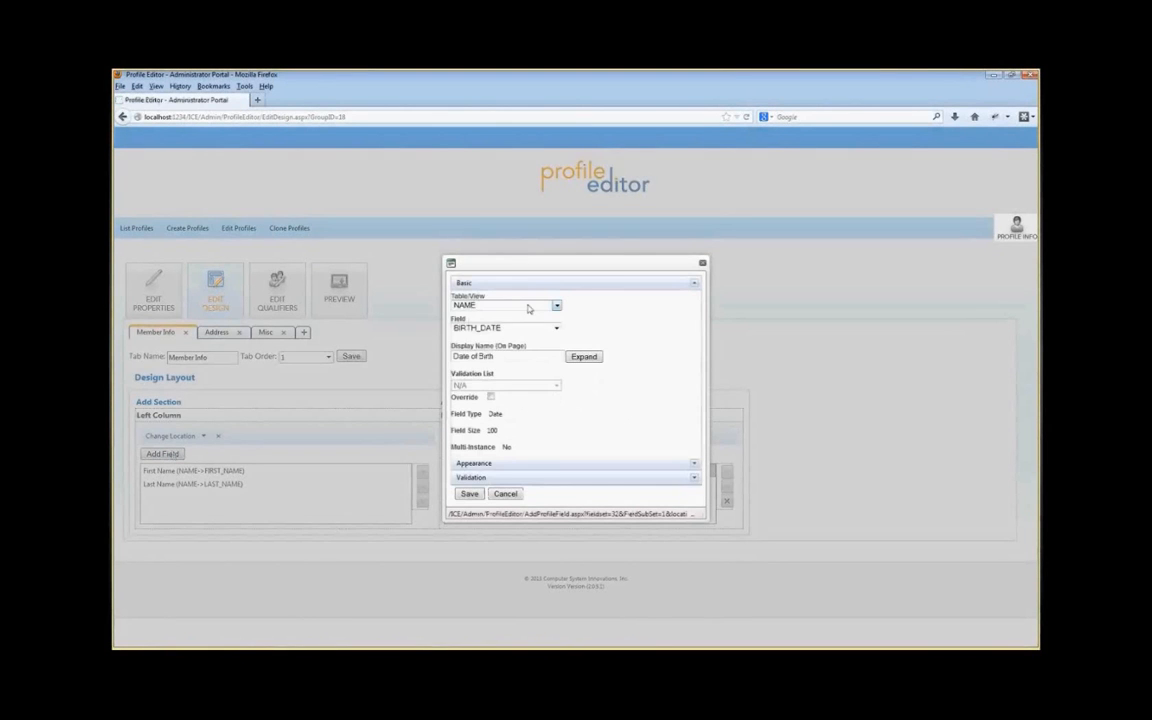
click(556, 306)
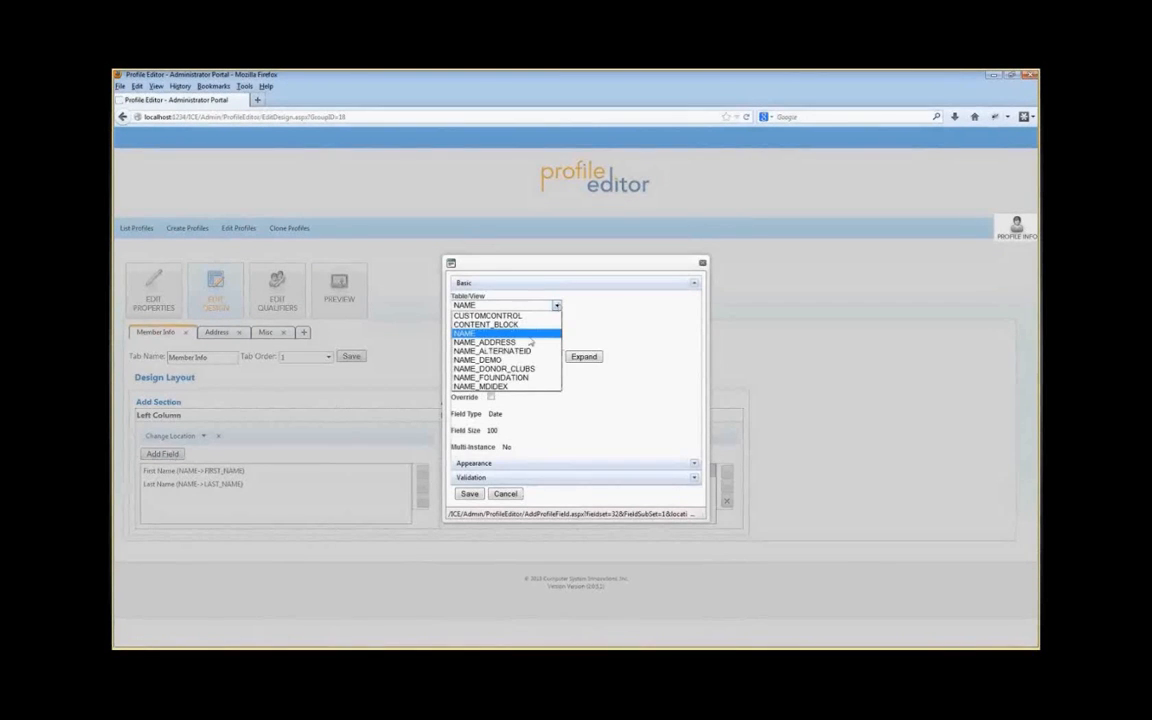
click(554, 333)
click(557, 330)
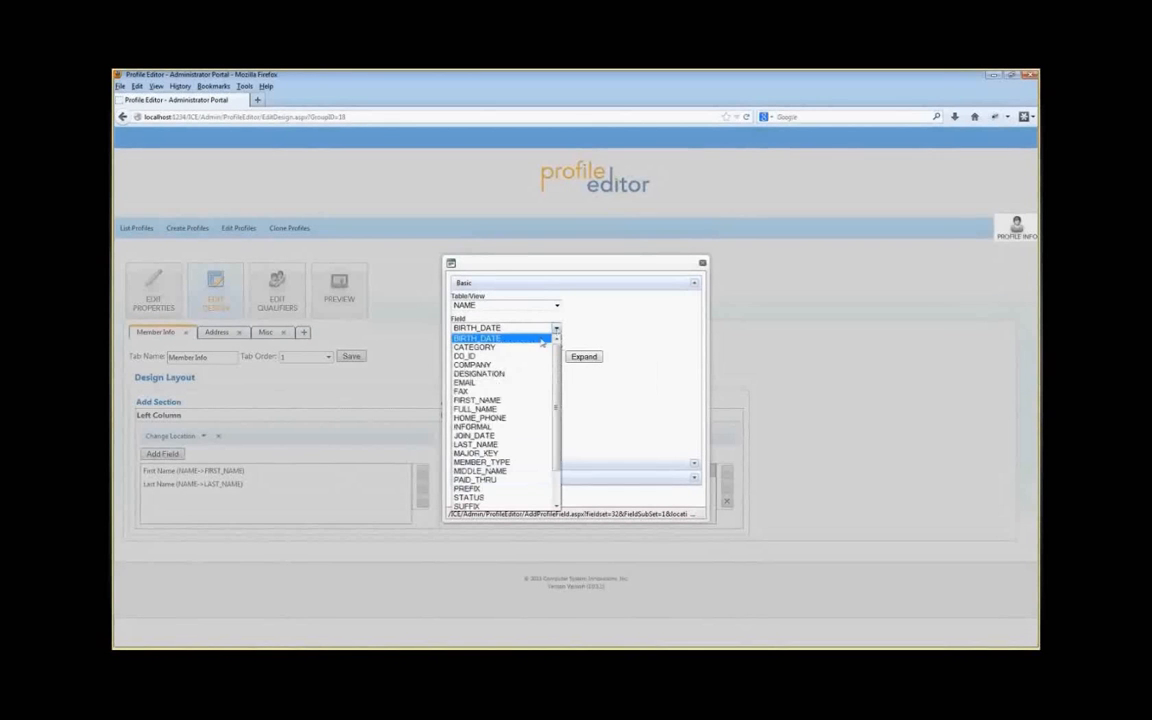
click(470, 488)
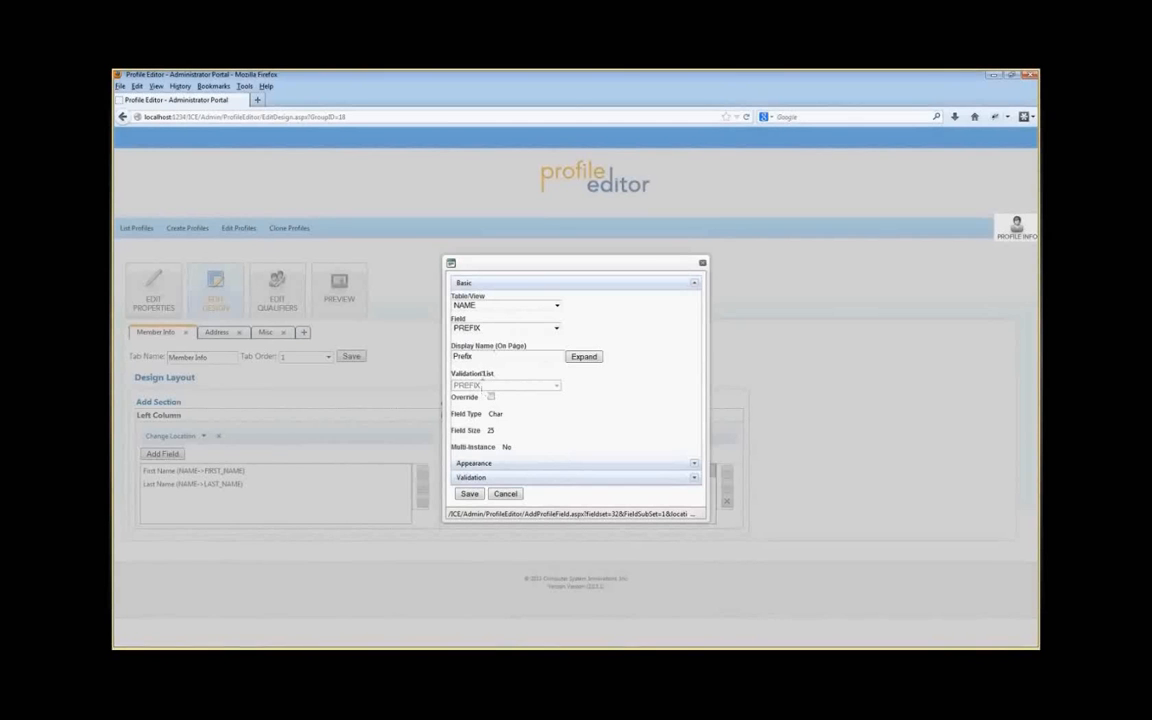
click(484, 464)
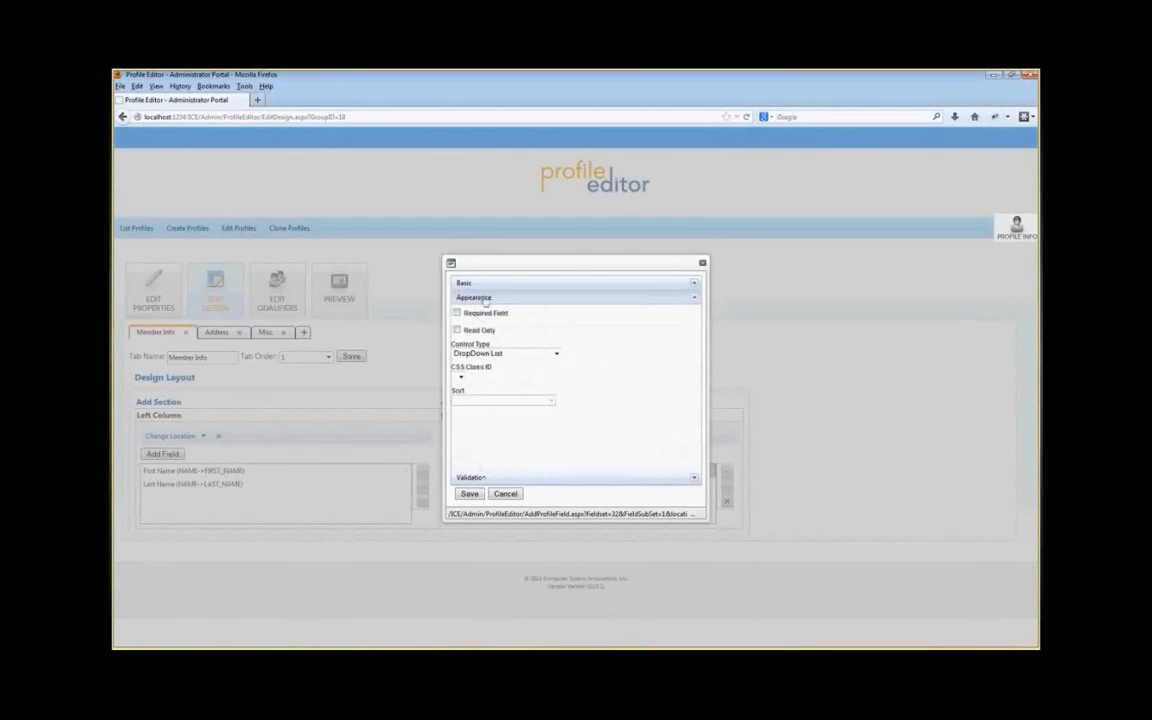
click(506, 354)
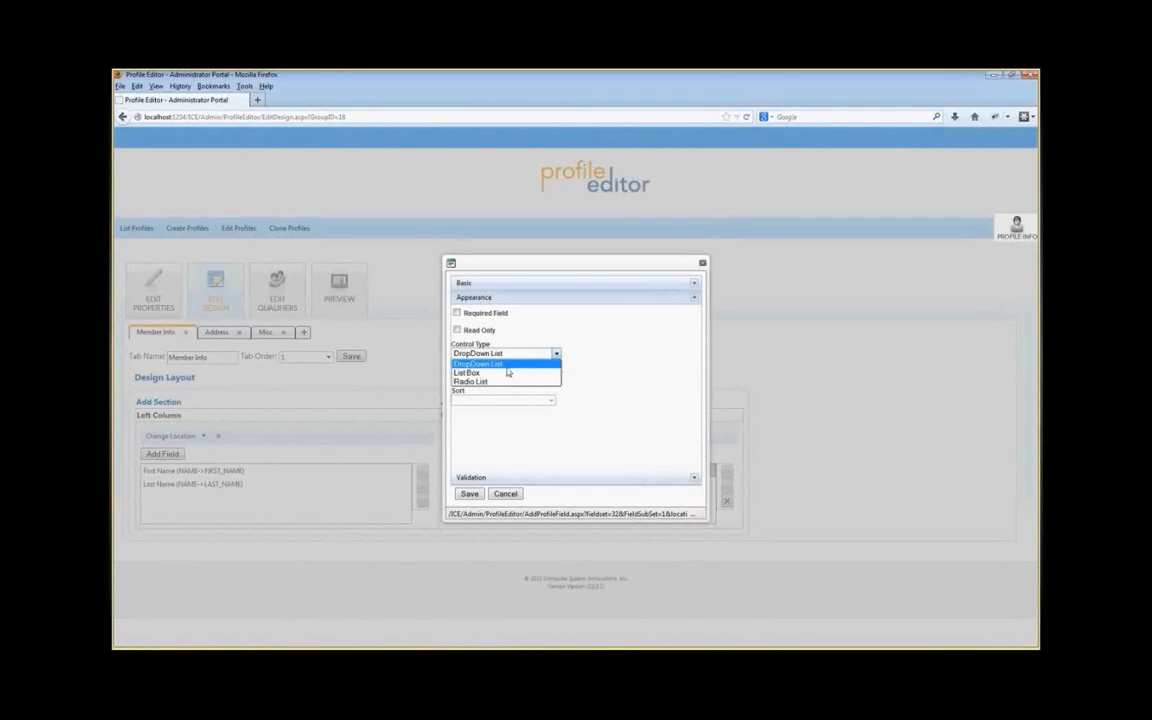
click(501, 364)
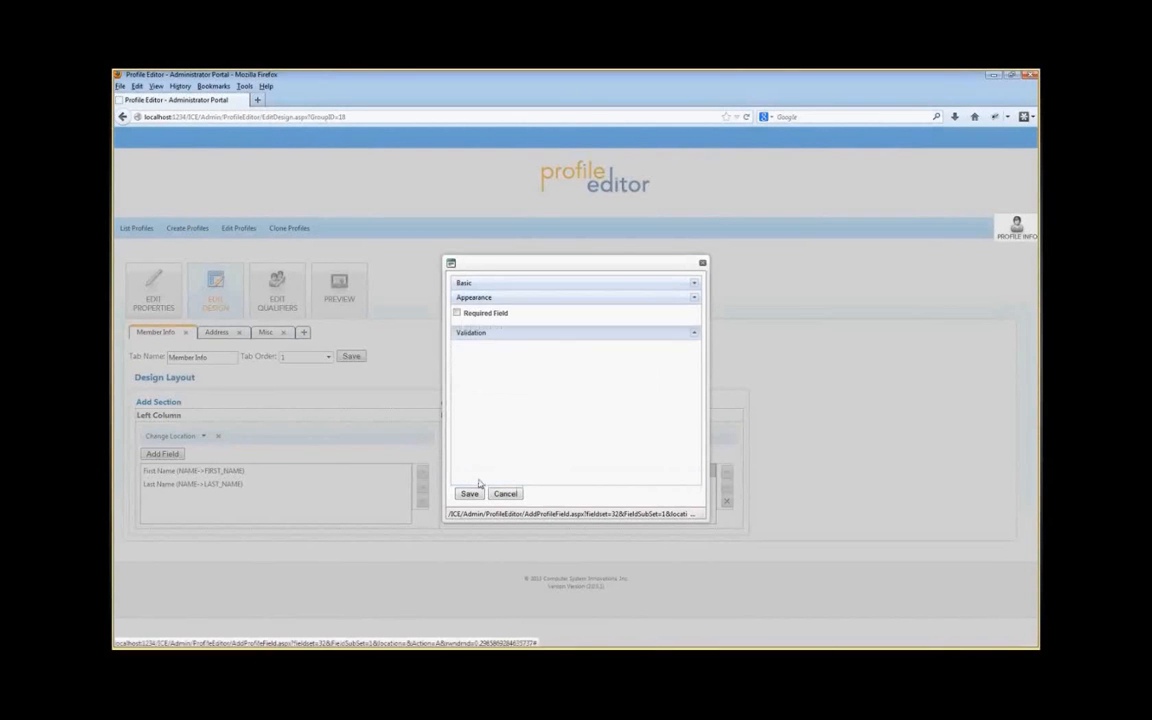
click(486, 284)
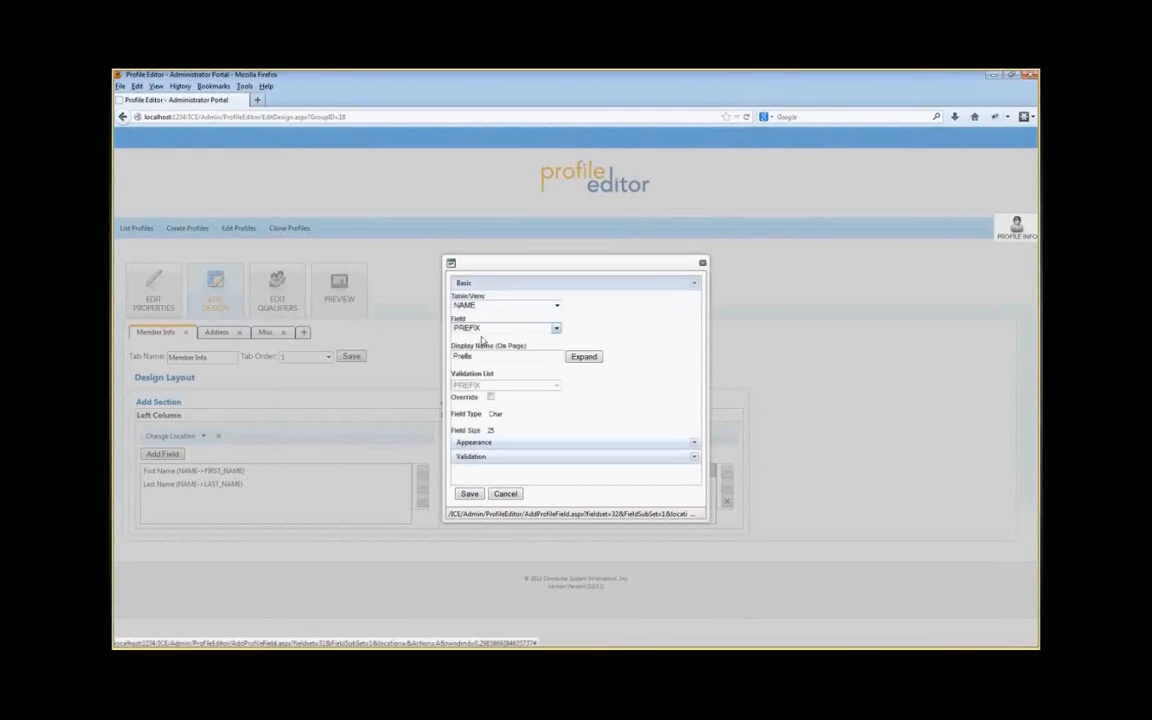
click(470, 494)
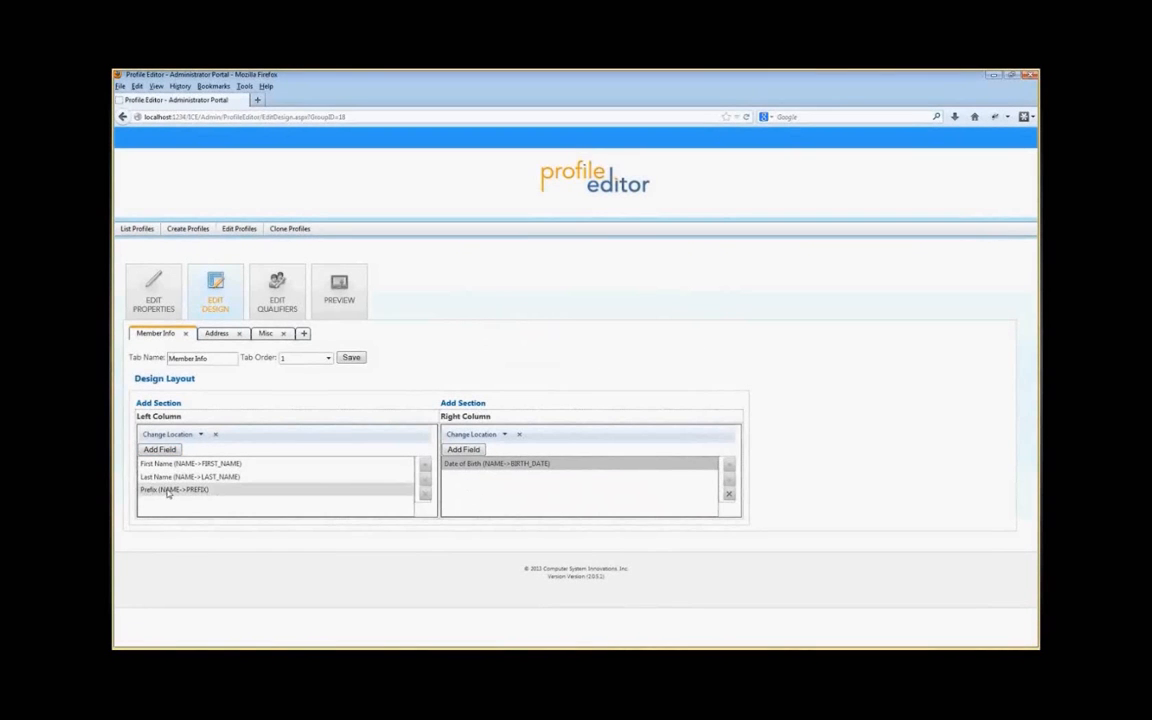
Step: Preview the profile, choosing Mrs. in the Prefix dropdown, and return to the design
click(340, 290)
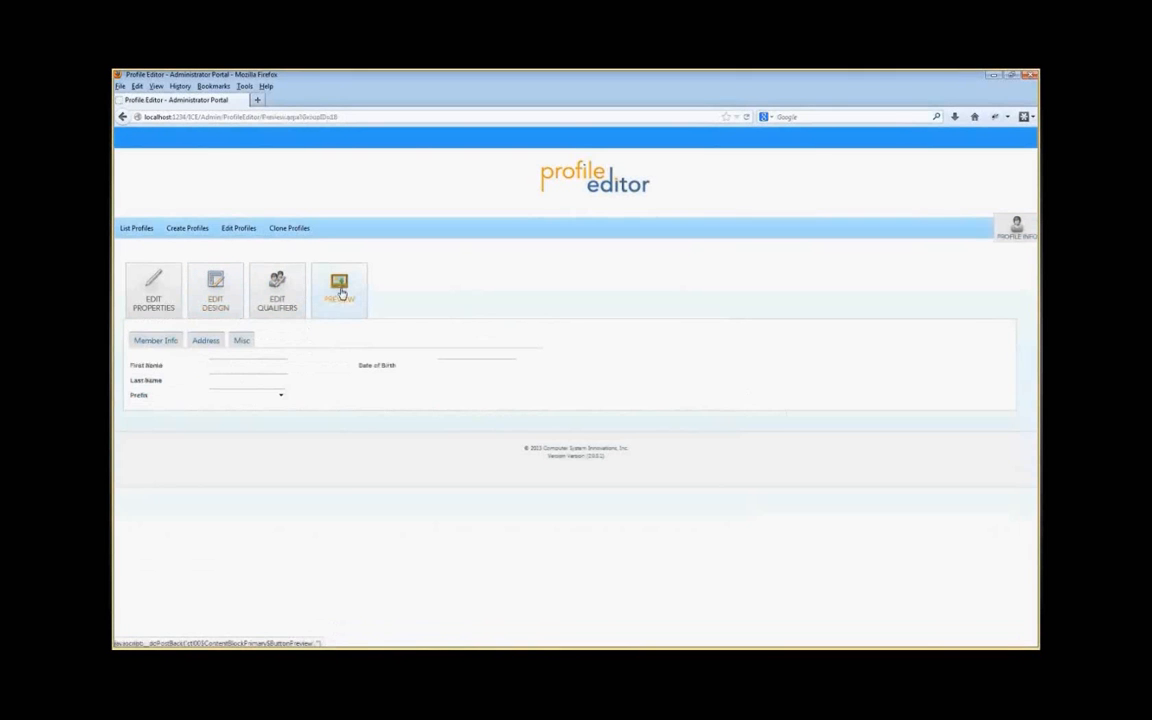
click(280, 396)
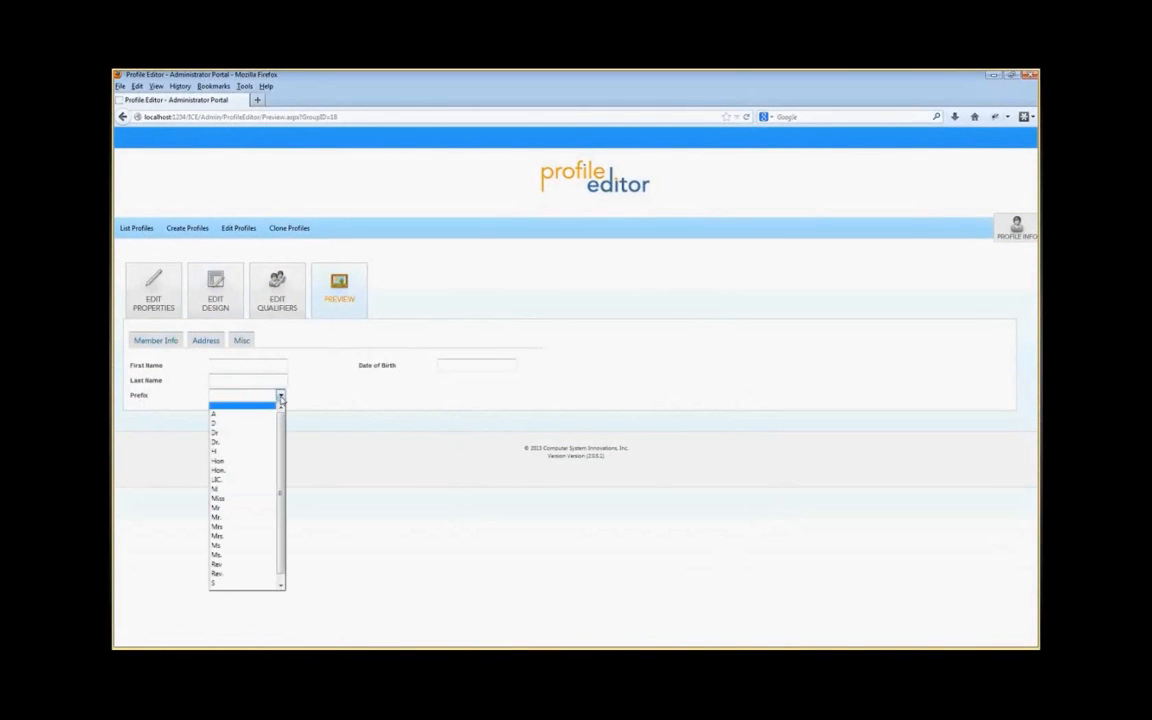
drag(283, 423, 283, 463)
click(229, 472)
click(281, 396)
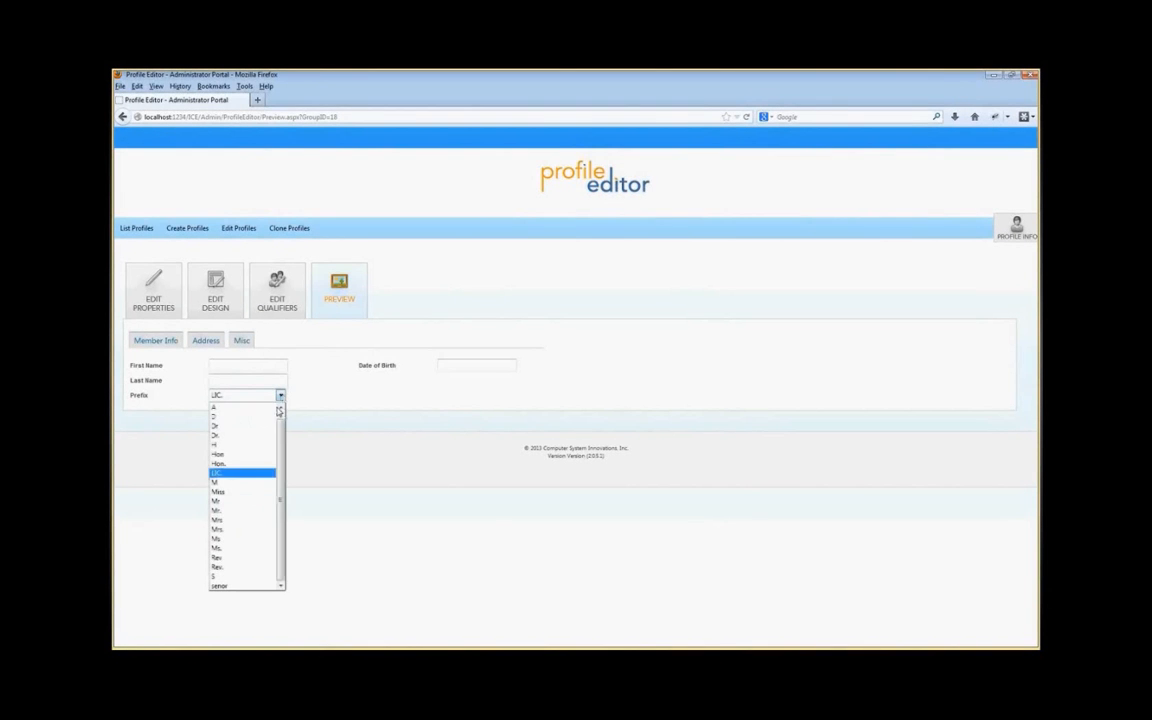
click(230, 531)
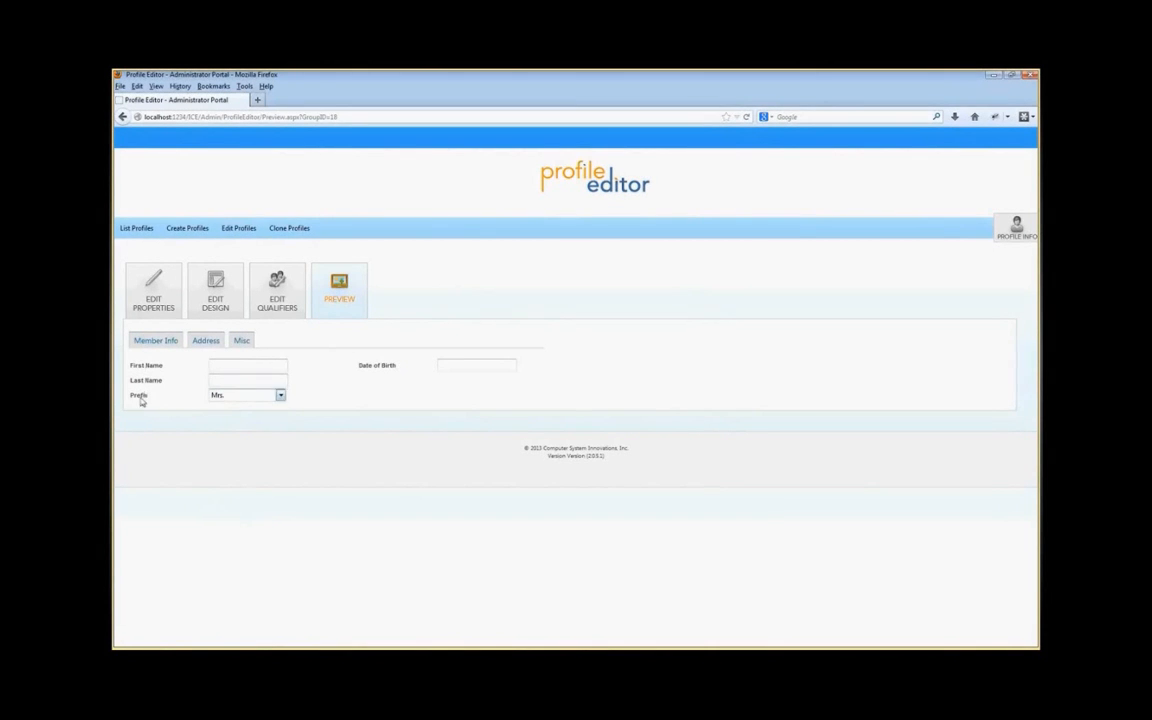
click(215, 295)
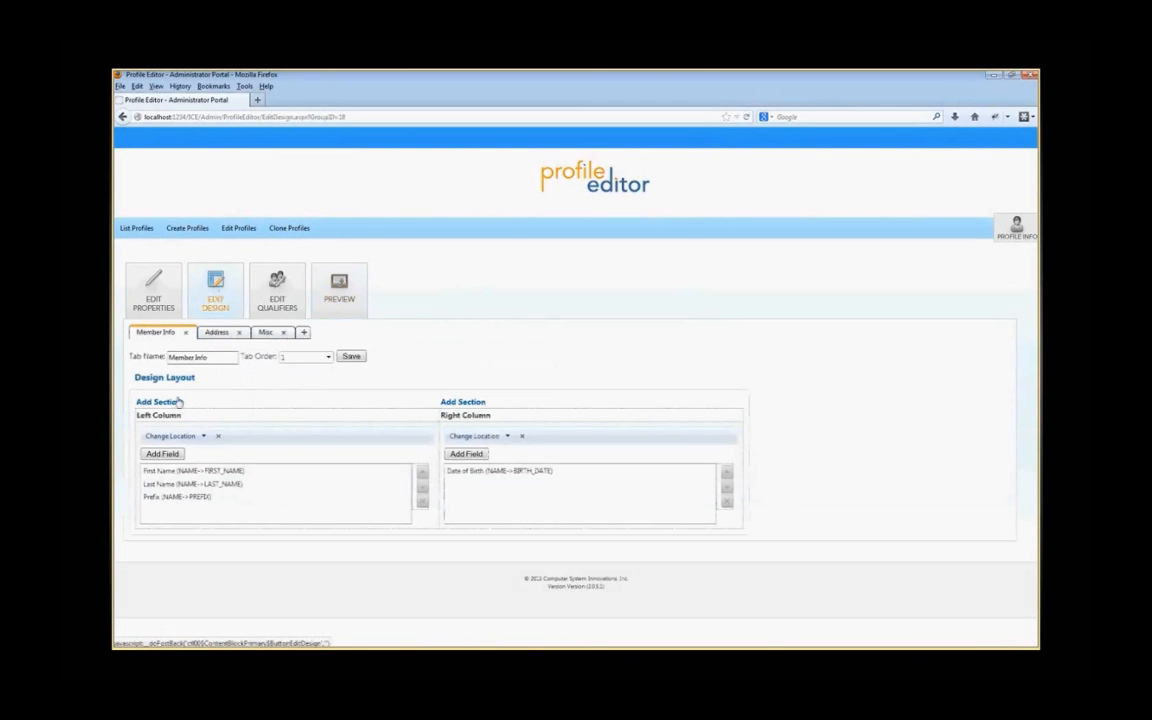
Step: Move the Prefix field to the top of the left column
click(158, 499)
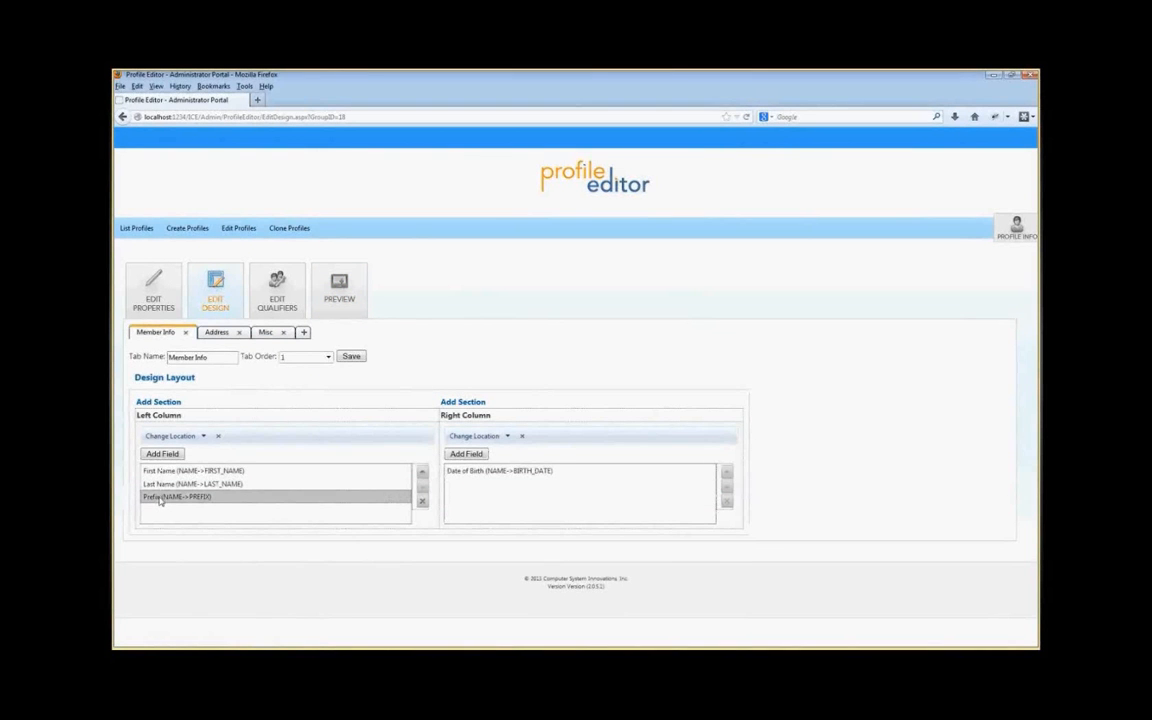
click(422, 472)
click(422, 472)
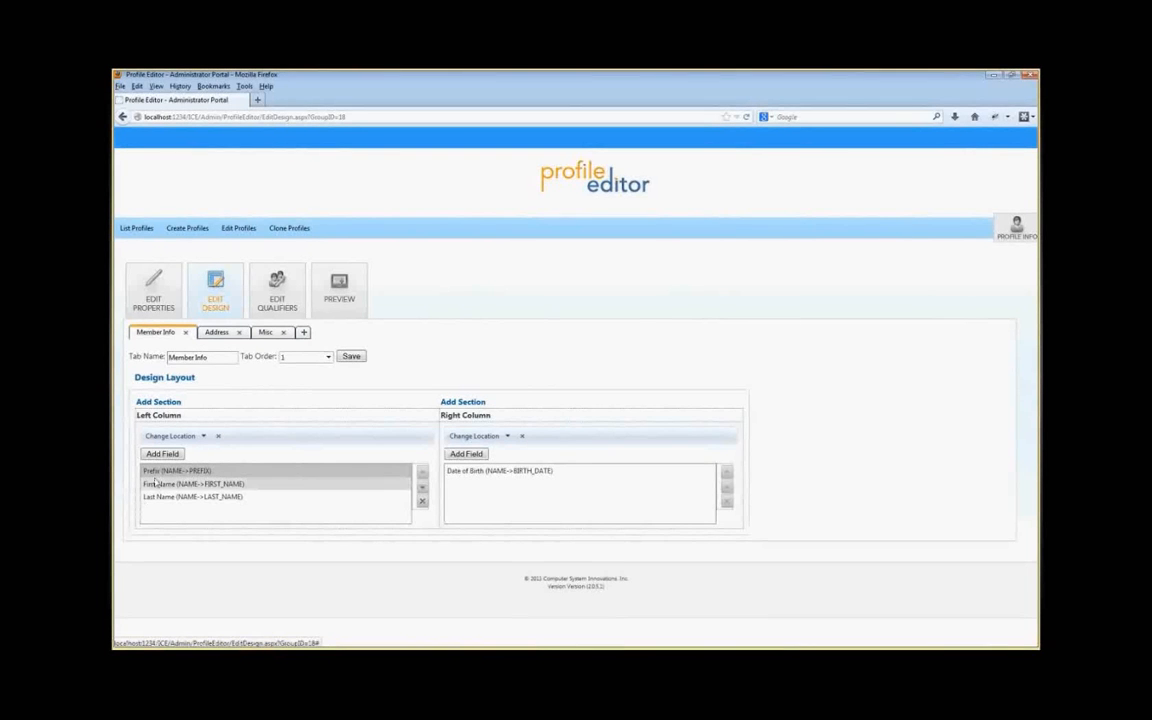
Step: Preview the profile, entering Mr., Test and User as prefix, first and last name, and return to the design
click(340, 296)
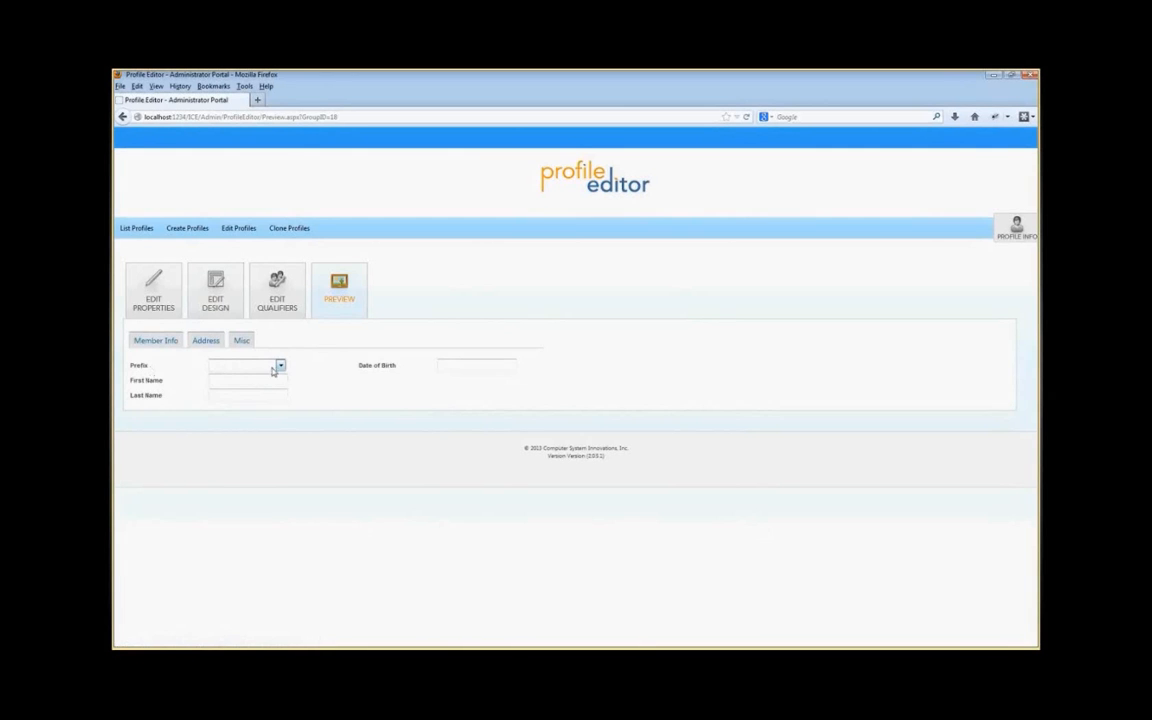
click(280, 366)
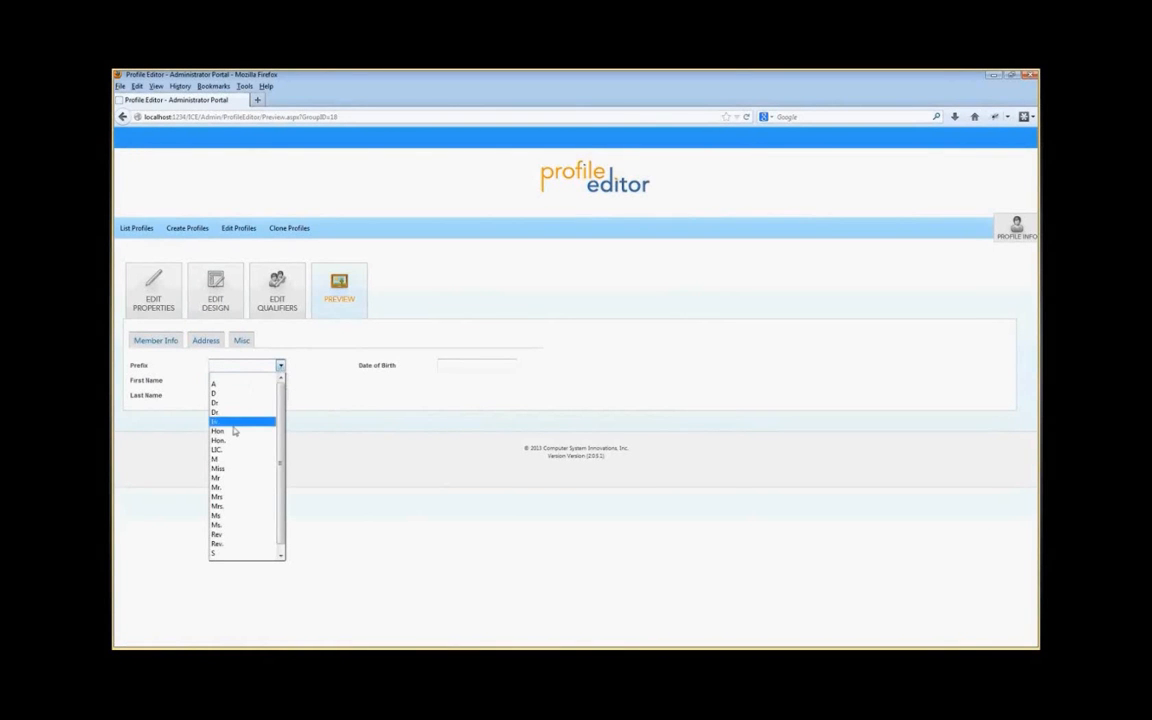
click(231, 488)
click(227, 381)
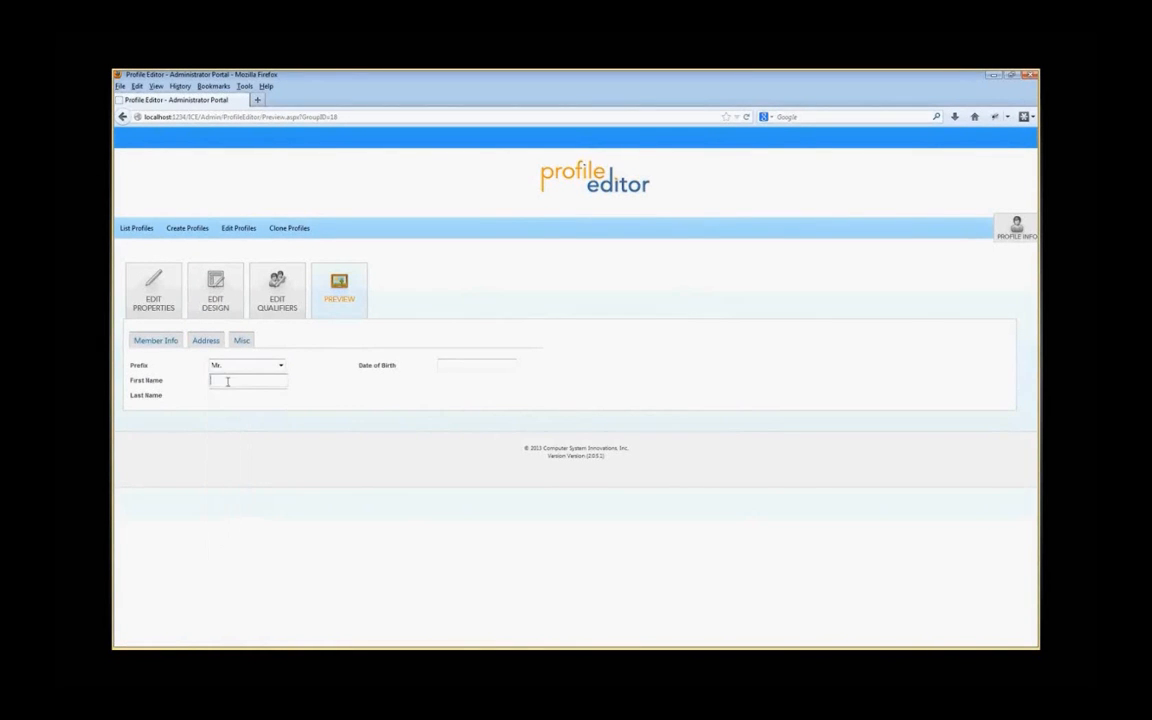
text(Test)
text(User)
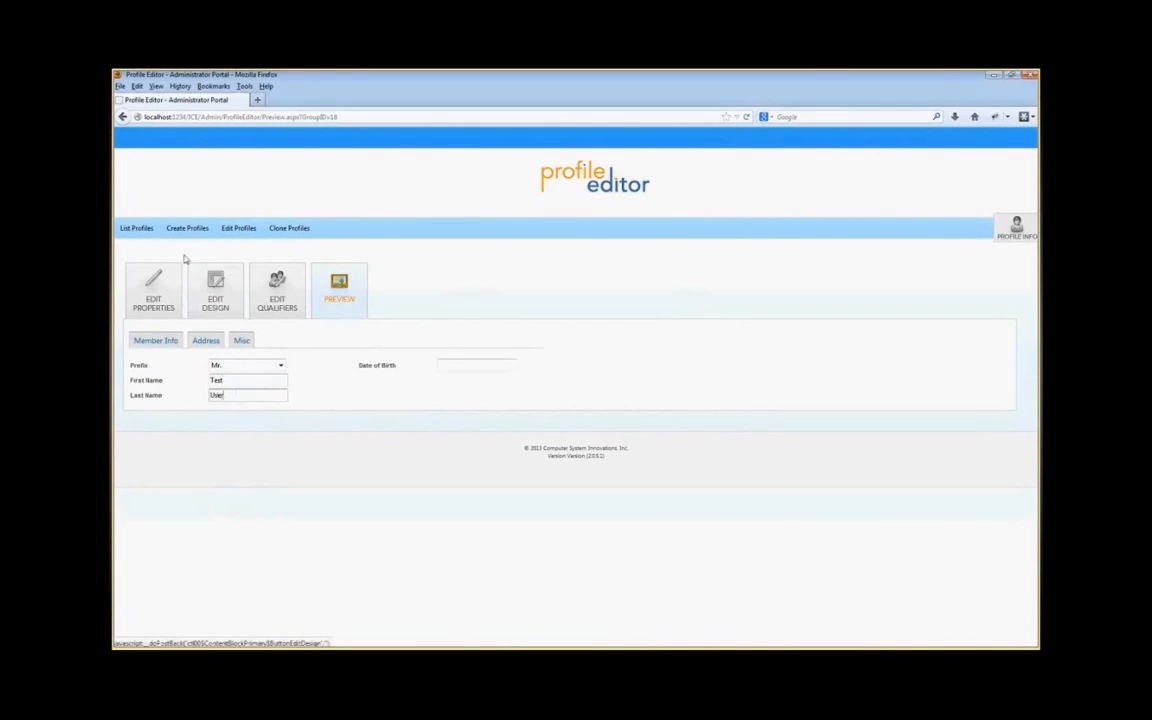
click(220, 298)
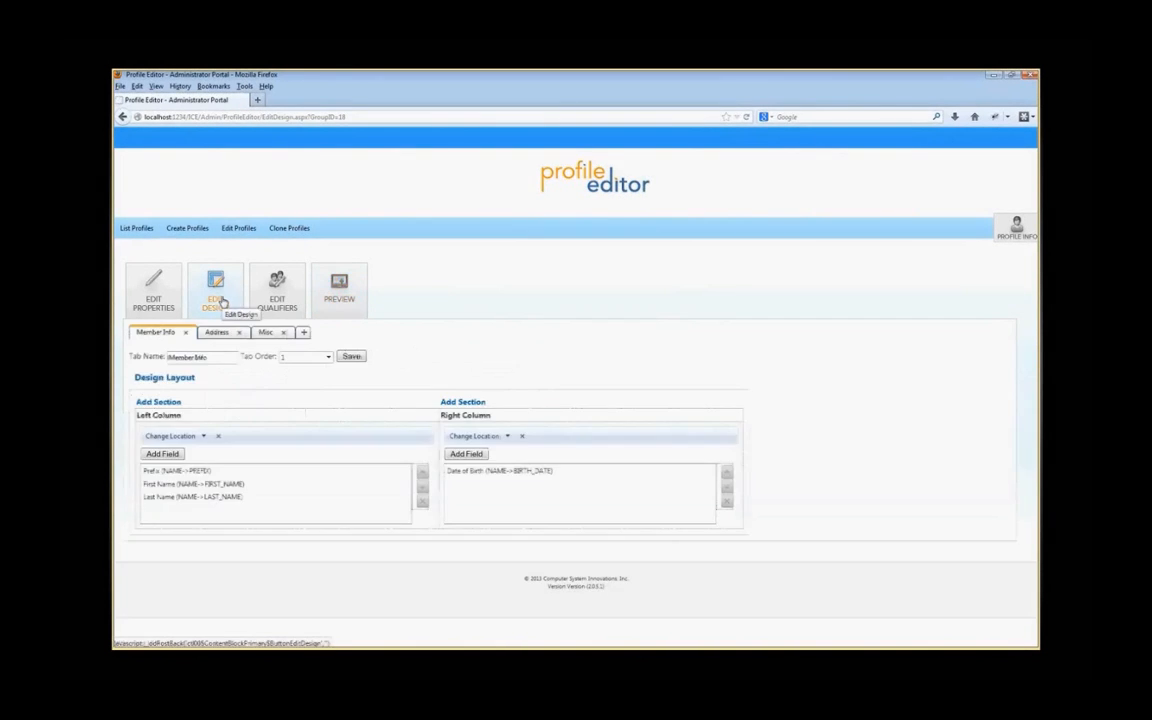
Step: Edit the Prefix field to enable Override with the PREFIX validation list, and save it
double_click(192, 472)
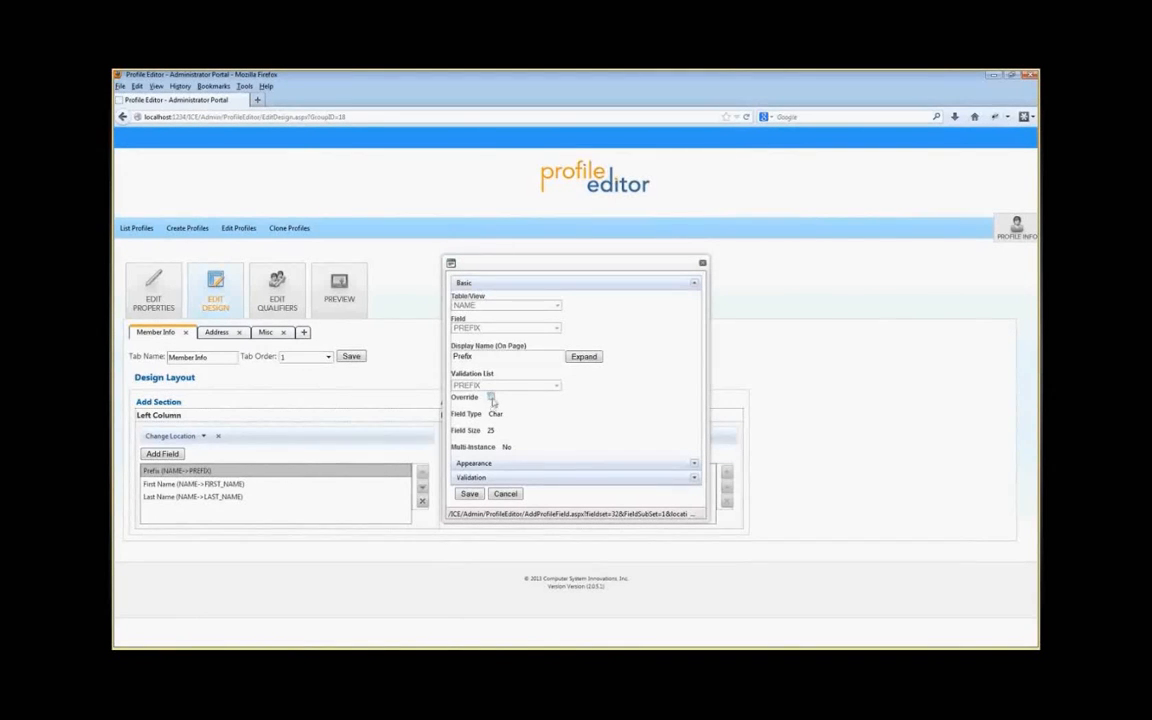
click(491, 398)
click(557, 387)
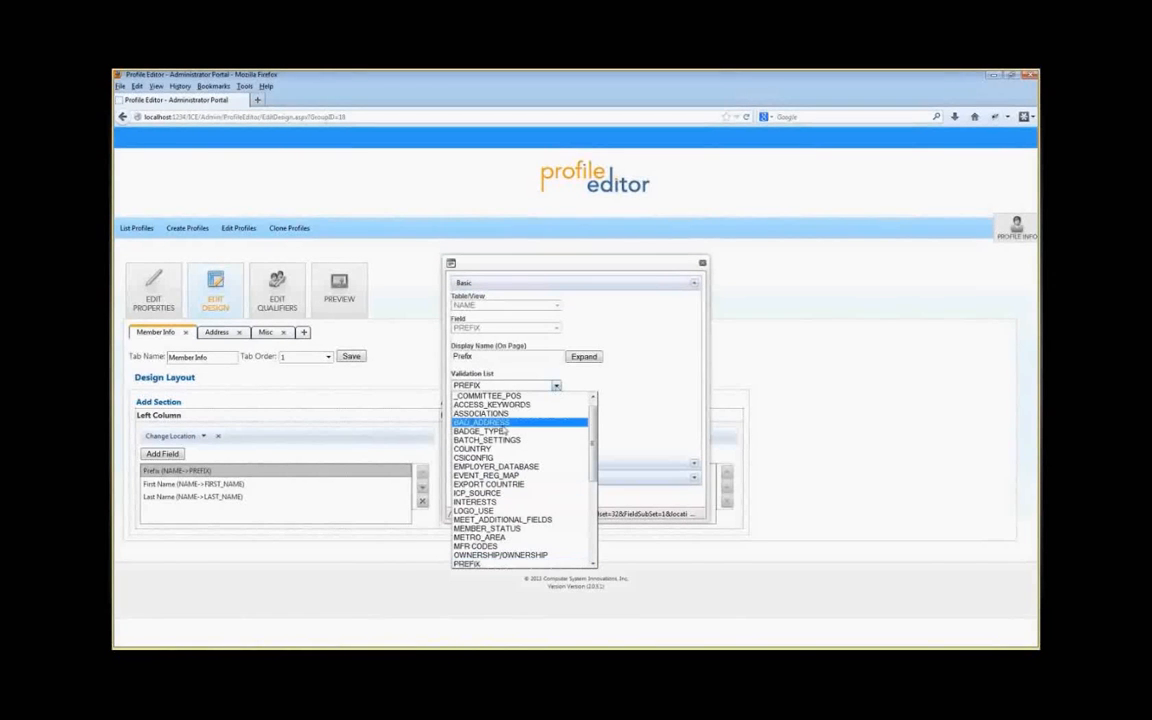
scroll(487, 540, down, 1)
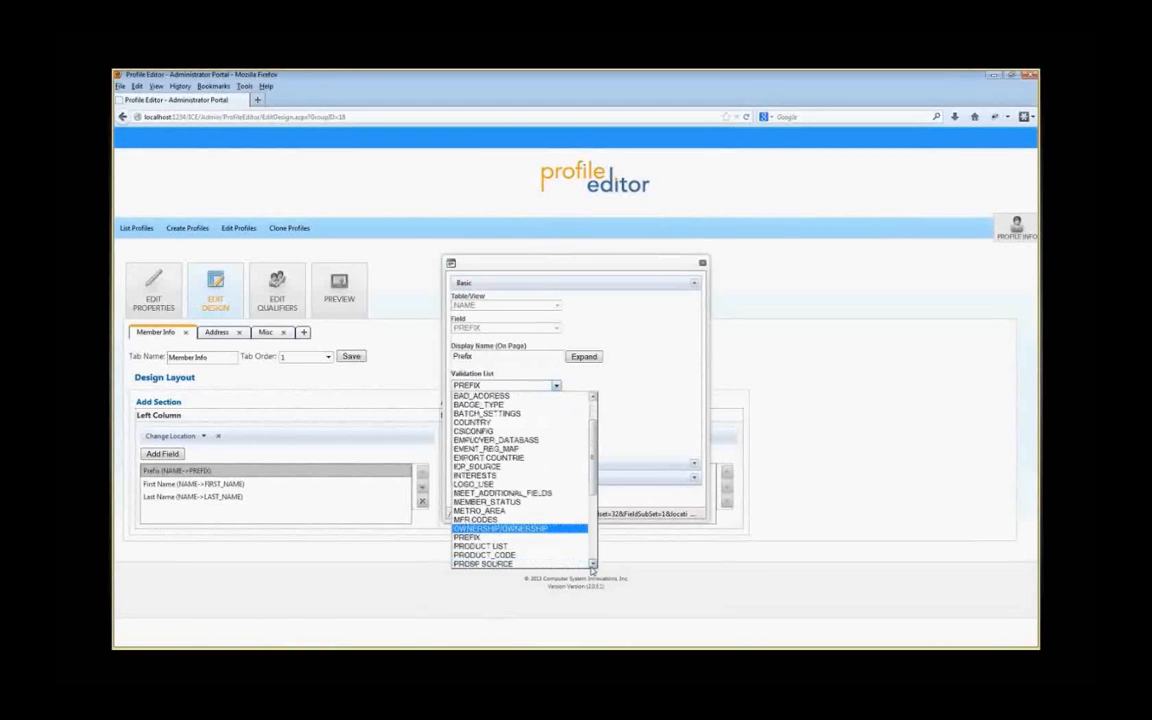
click(485, 539)
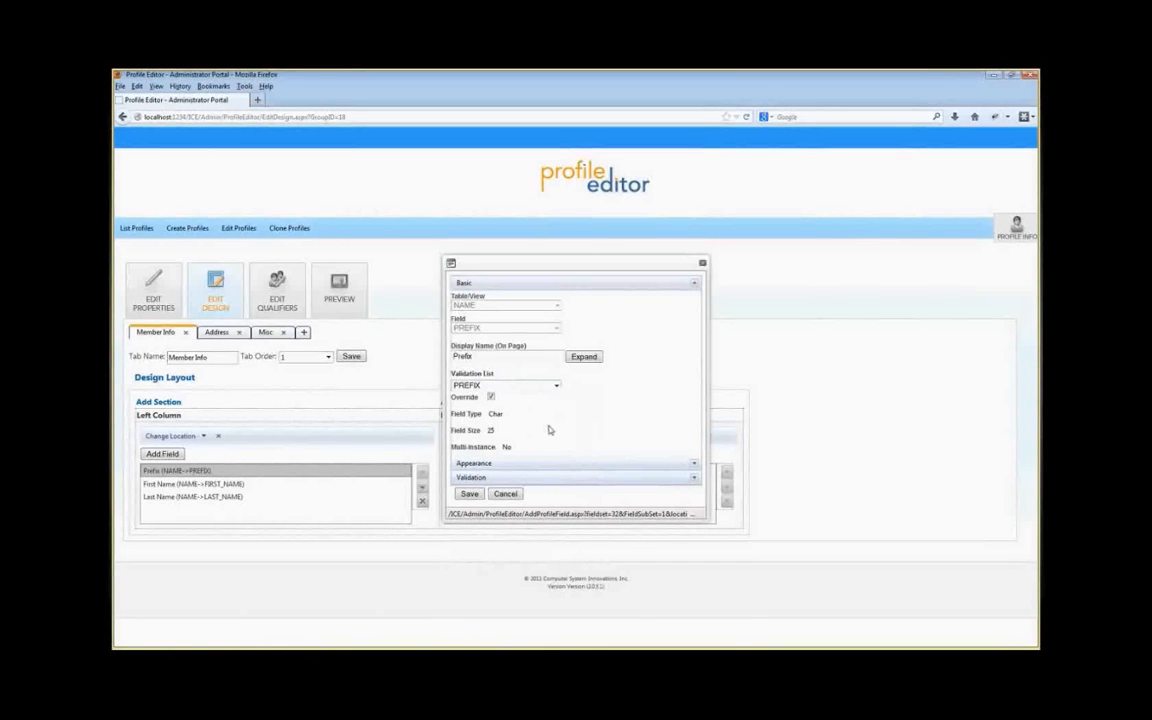
click(469, 494)
Step: Preview the profile, opening the Prefix dropdown to check its options, and return to the design
click(339, 288)
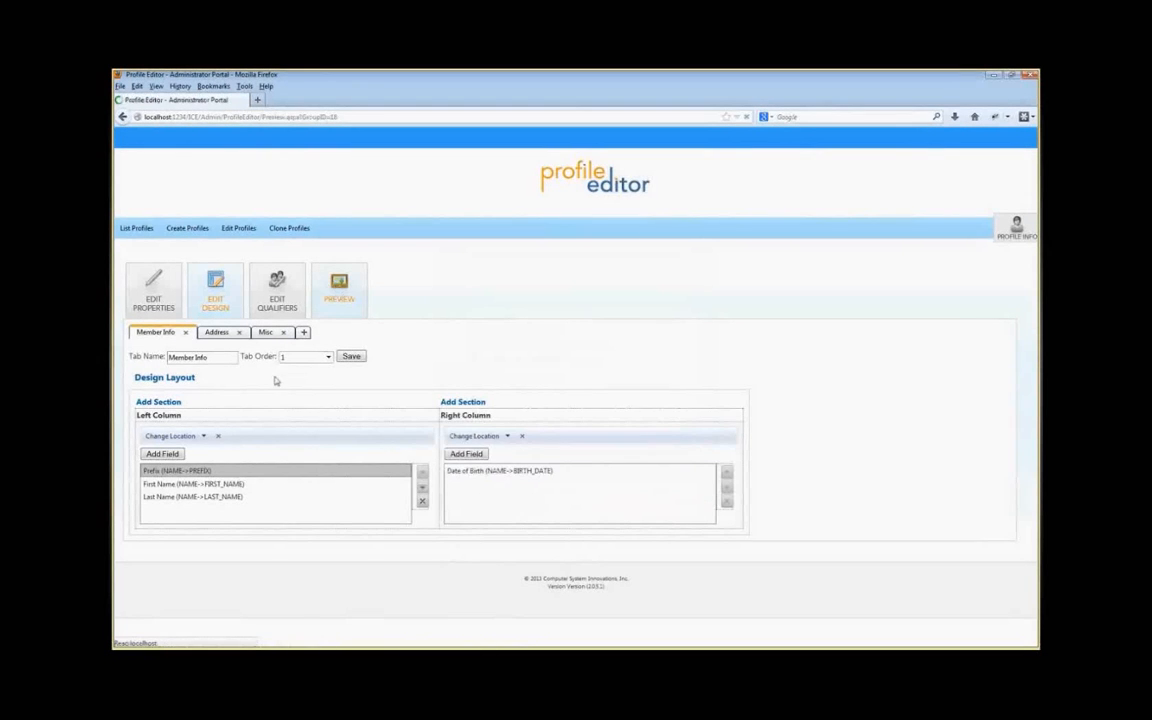
click(280, 366)
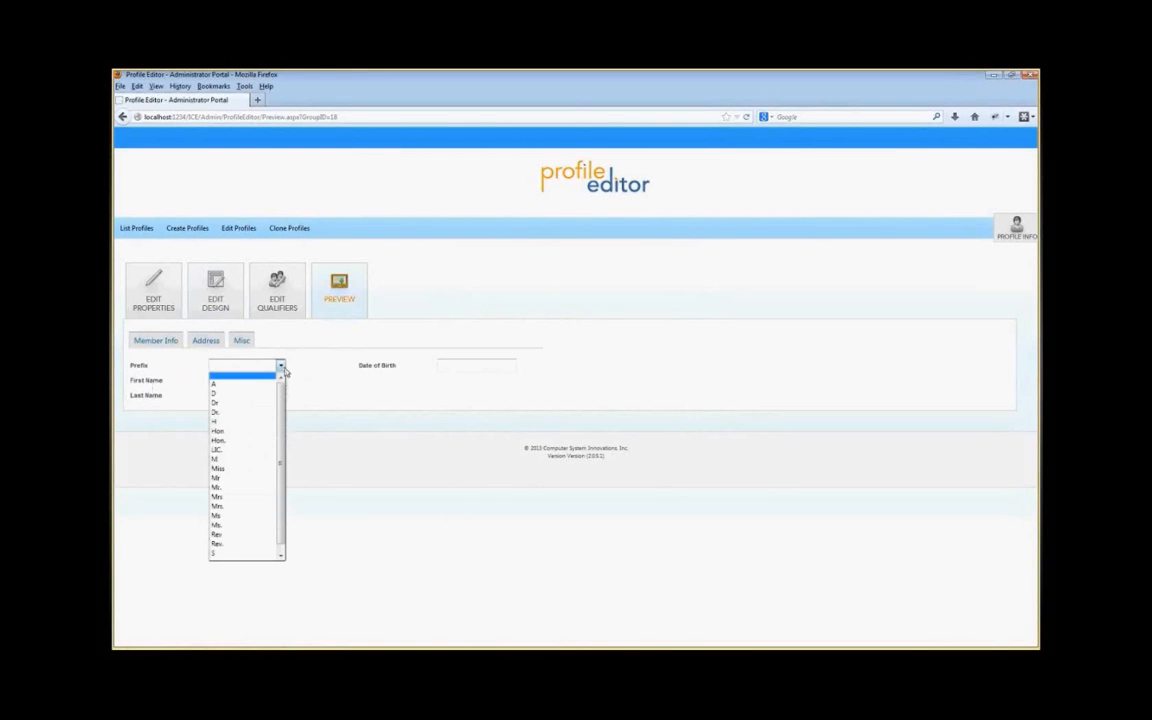
click(280, 366)
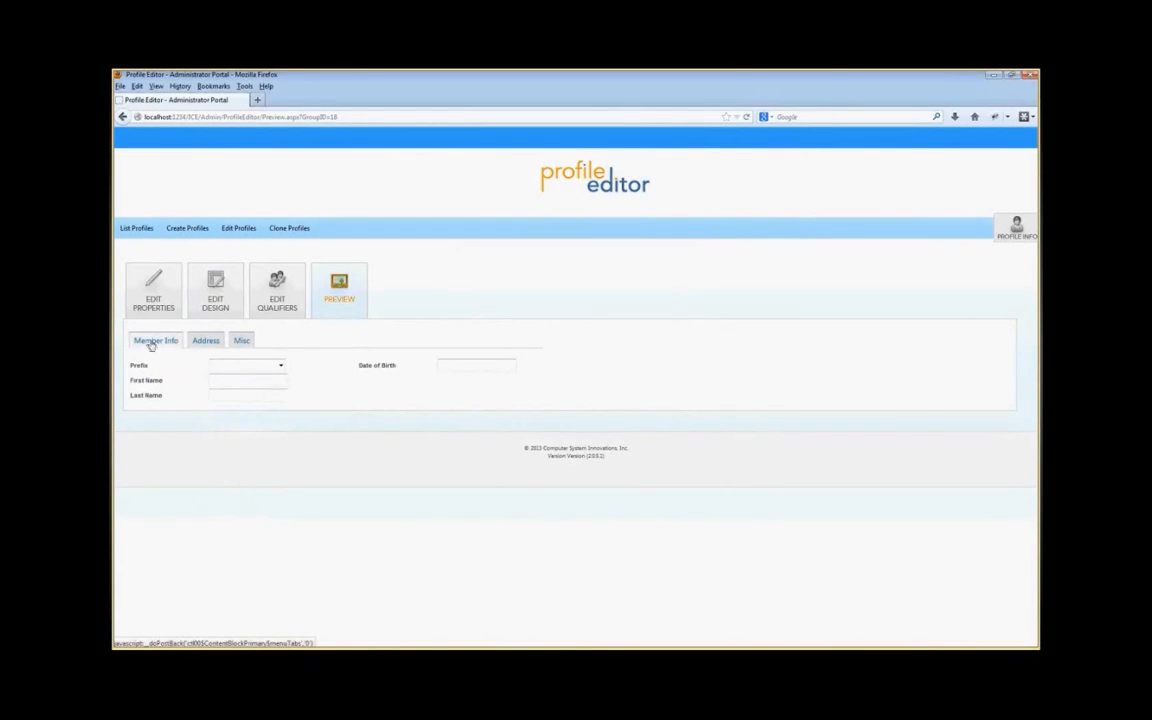
click(215, 290)
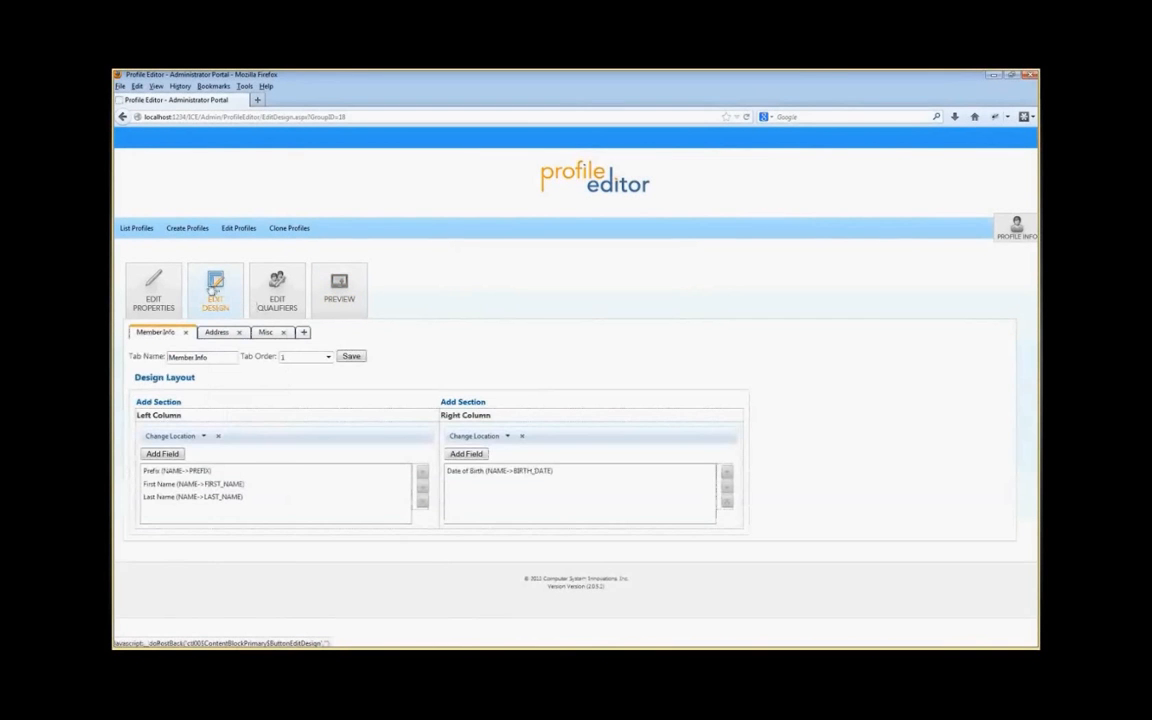
Step: On the Address tab, add a left-column section using the Street Address field from the NAME_ADDRESS table and save it
click(220, 333)
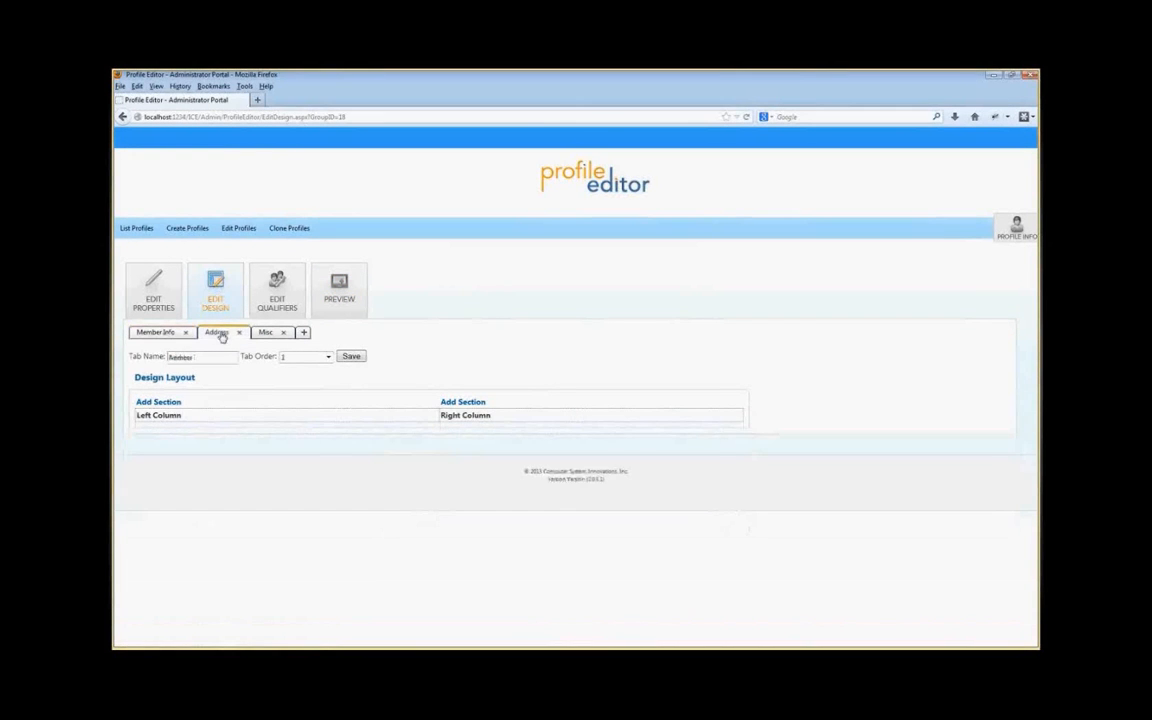
click(160, 402)
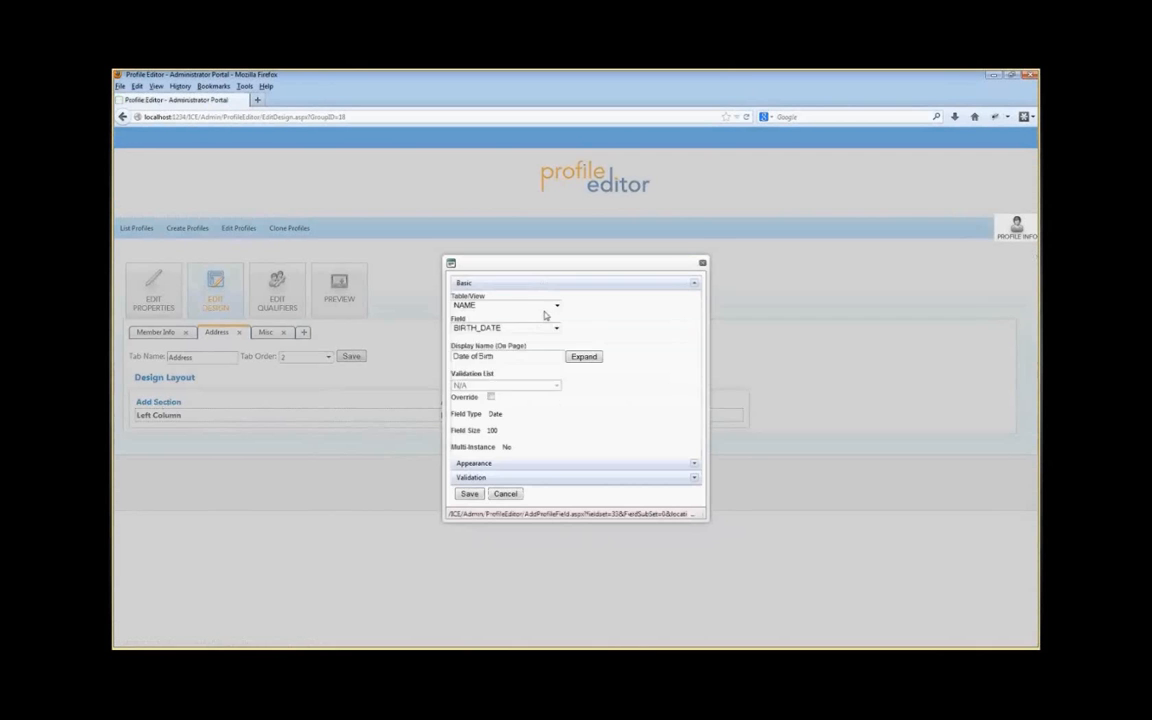
click(530, 305)
click(494, 340)
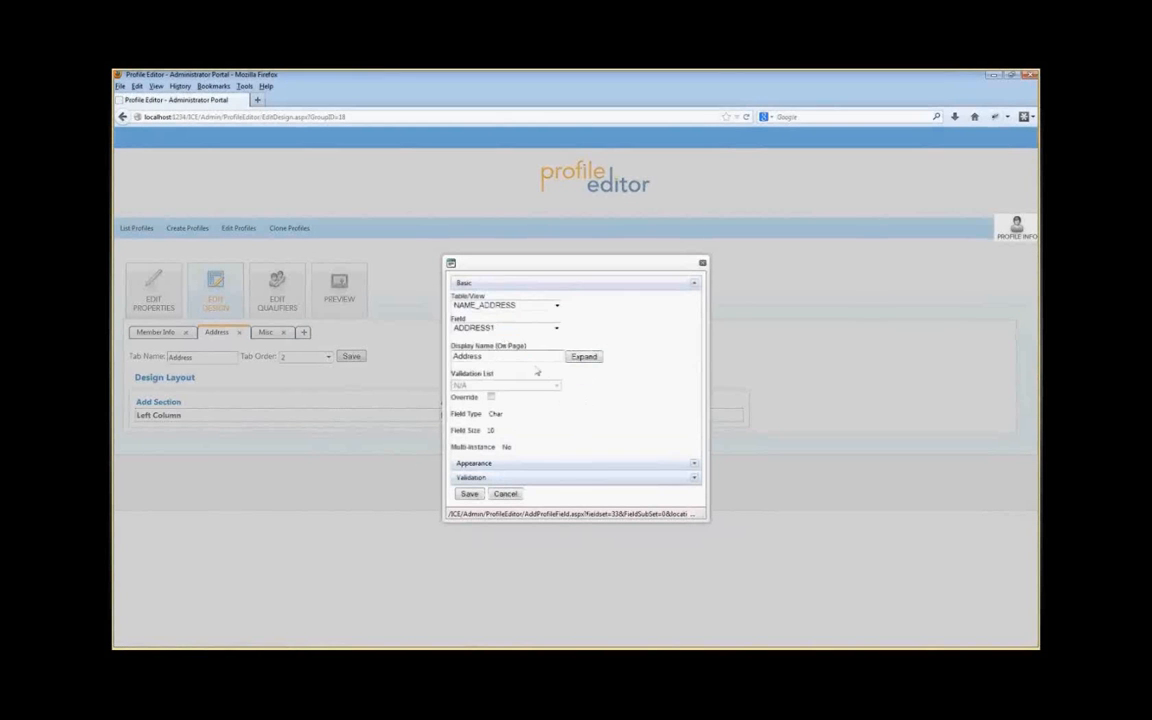
click(510, 328)
click(517, 348)
click(468, 493)
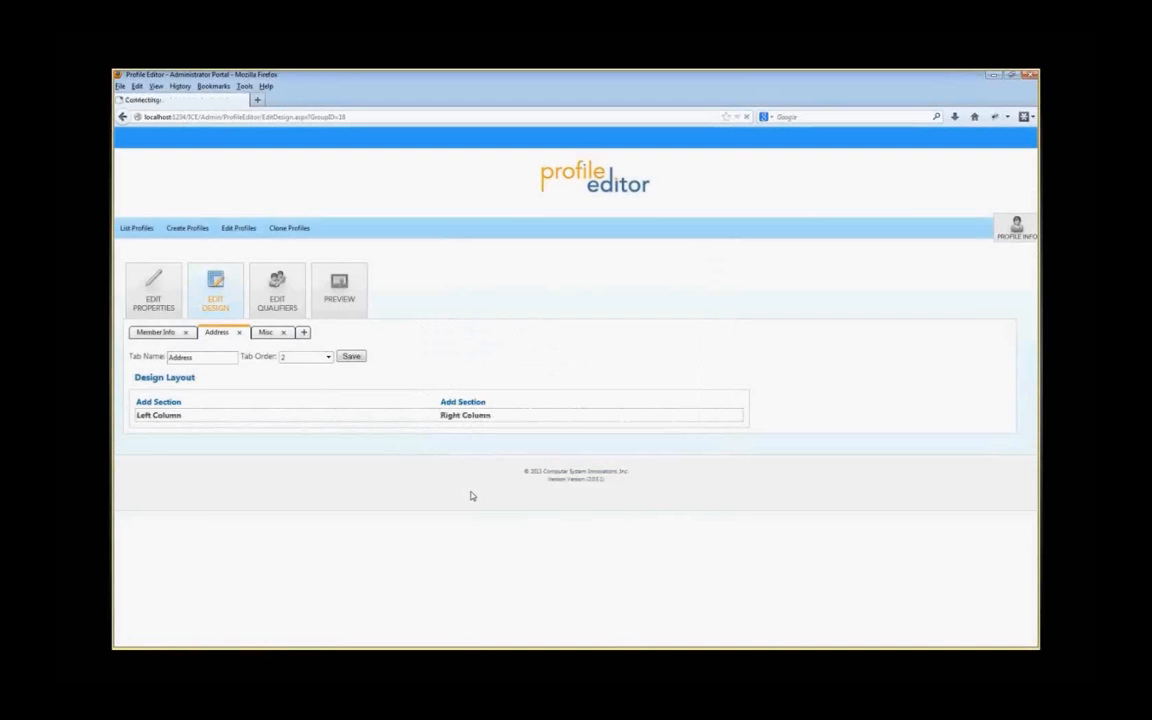
Step: Preview the Address tab, opening its State and Country dropdowns, and return to the design
click(358, 294)
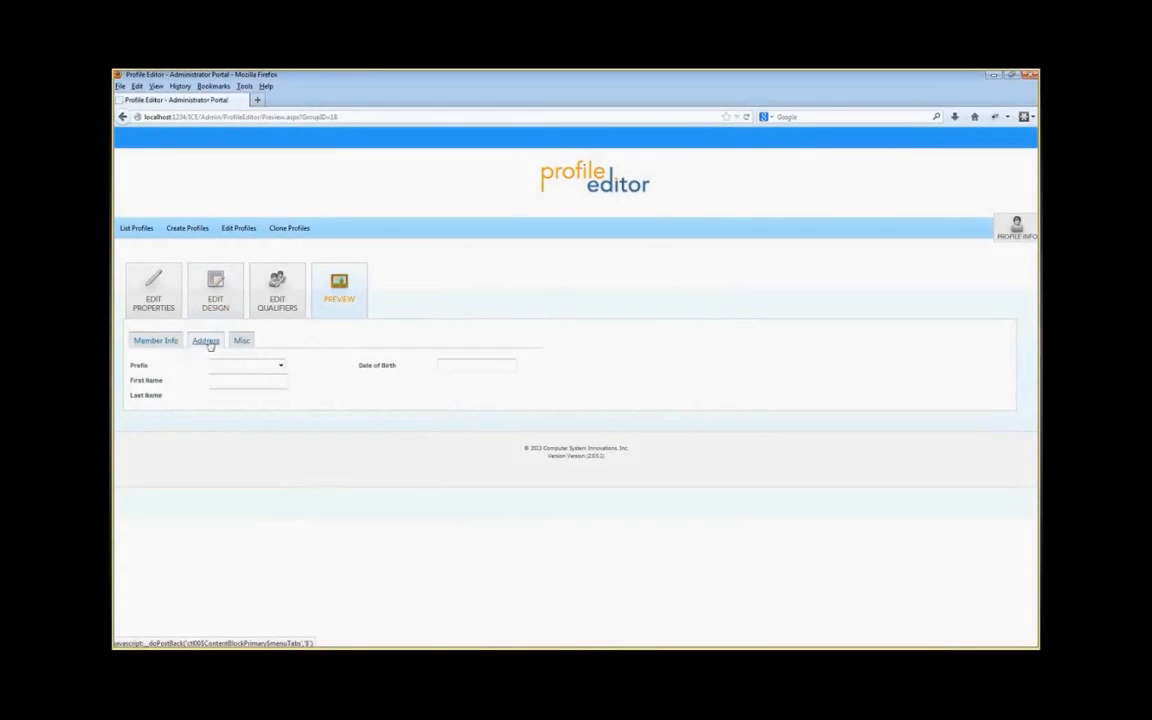
click(207, 342)
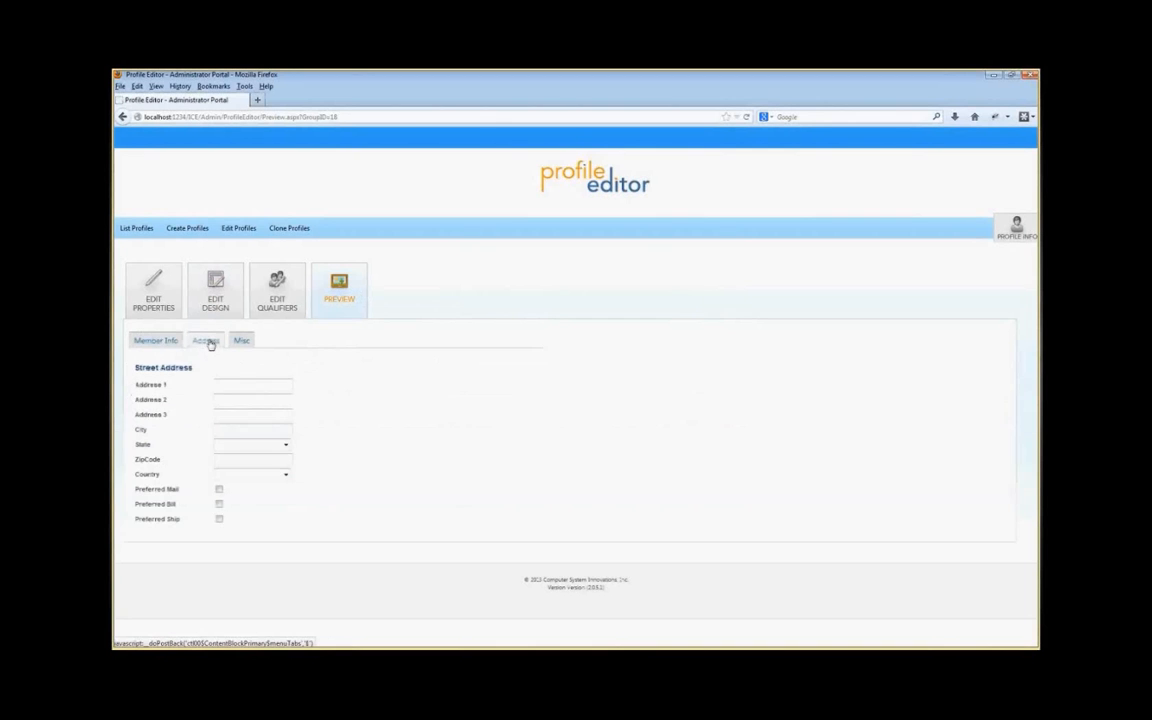
click(285, 444)
click(285, 444)
click(285, 474)
click(285, 474)
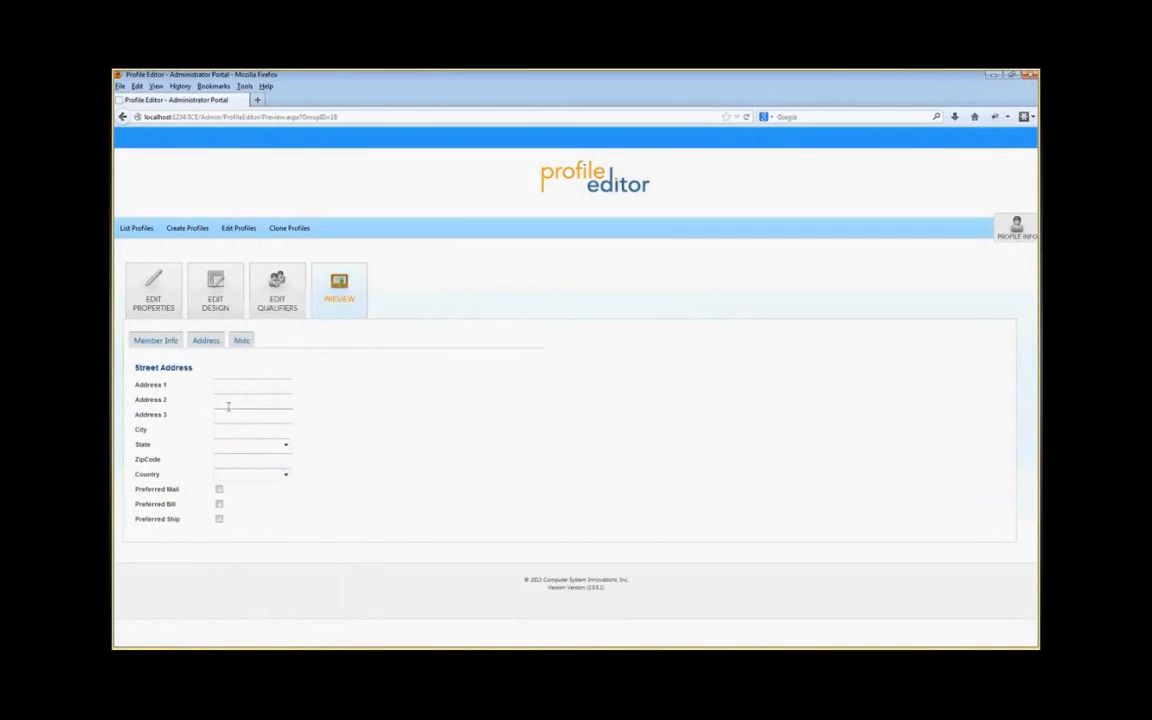
click(202, 300)
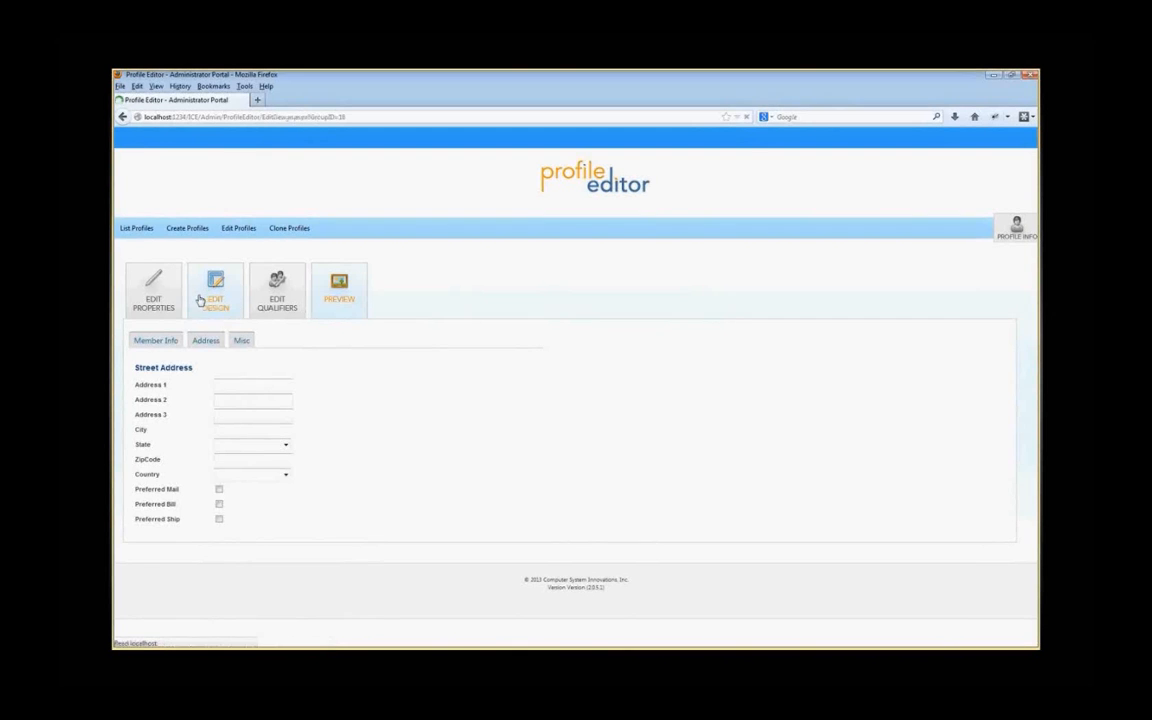
Step: On the Misc tab, add a left-column section with the NUMBER_INSIDE_SALES field from the NAME_DEMO table and save it
click(268, 332)
click(147, 403)
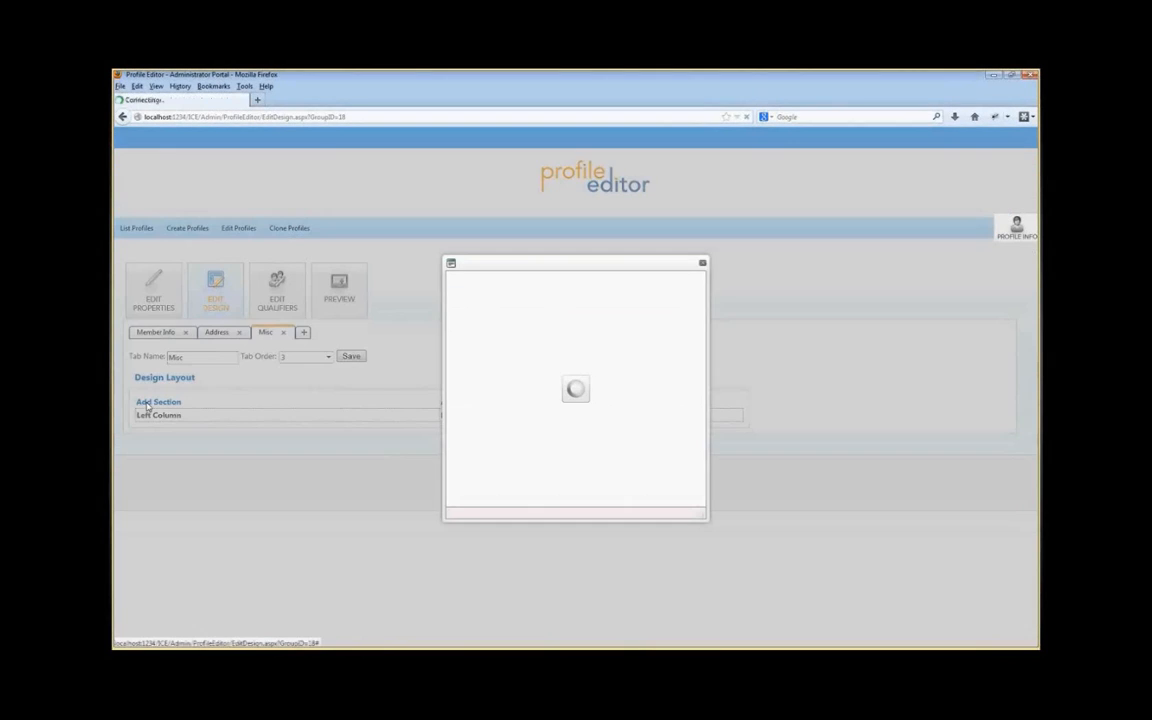
click(556, 305)
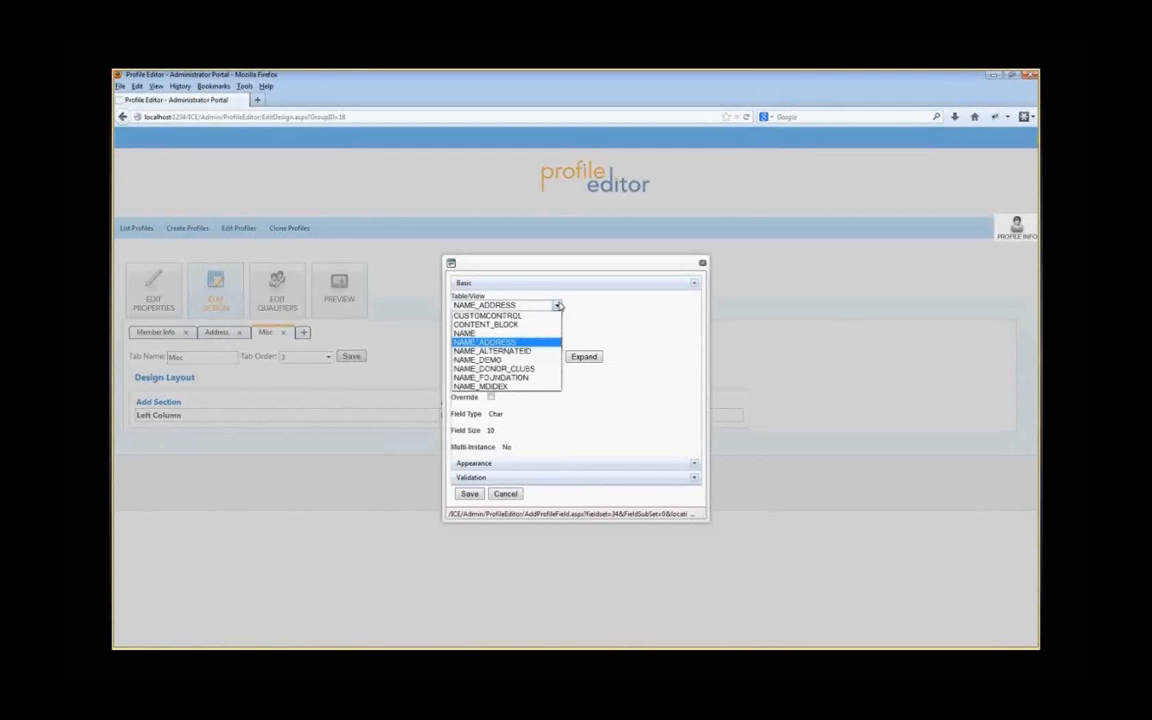
click(497, 369)
click(558, 329)
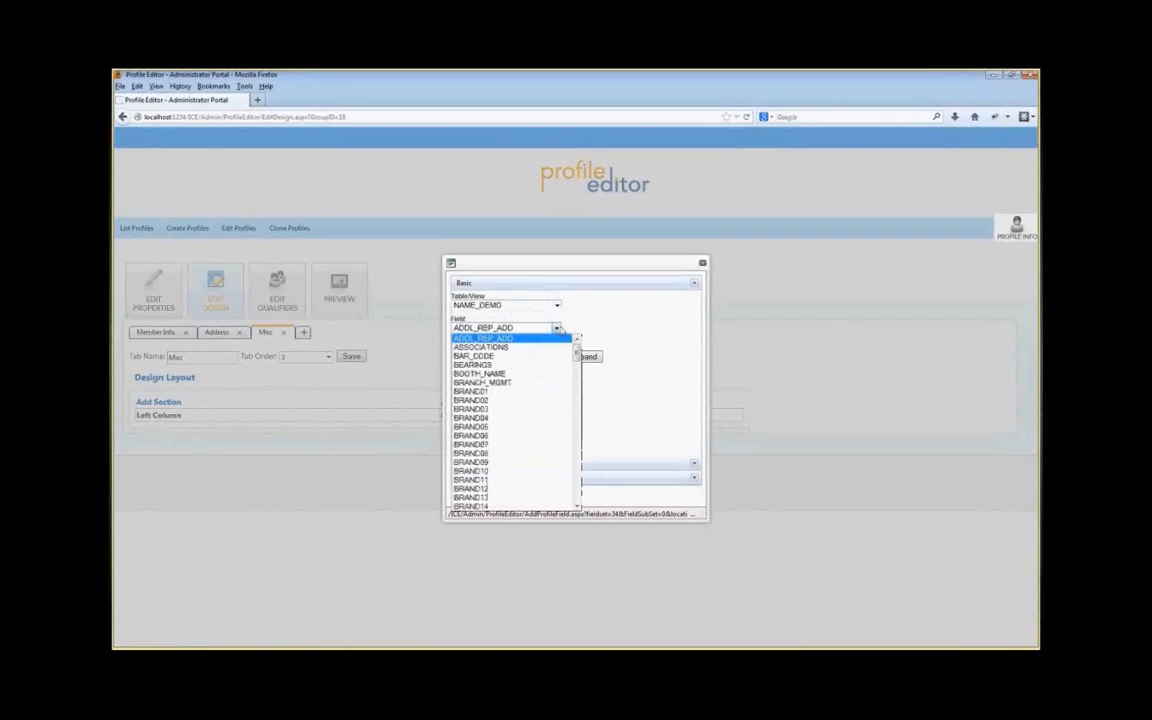
drag(577, 345, 578, 446)
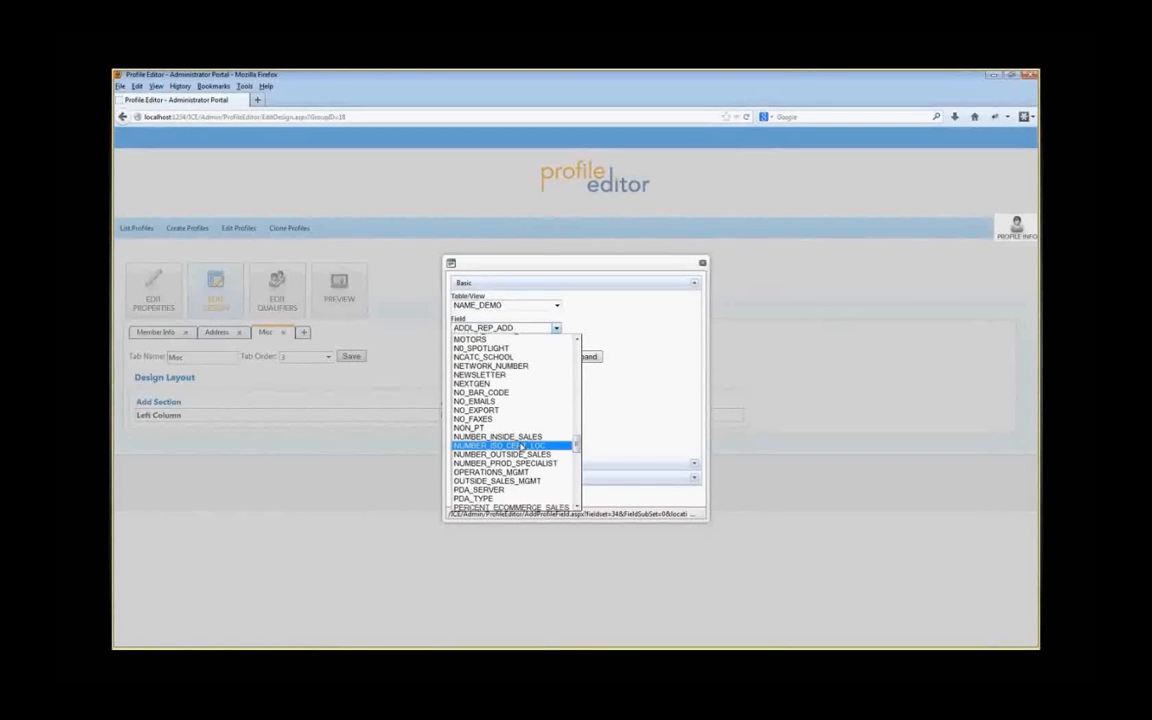
click(522, 437)
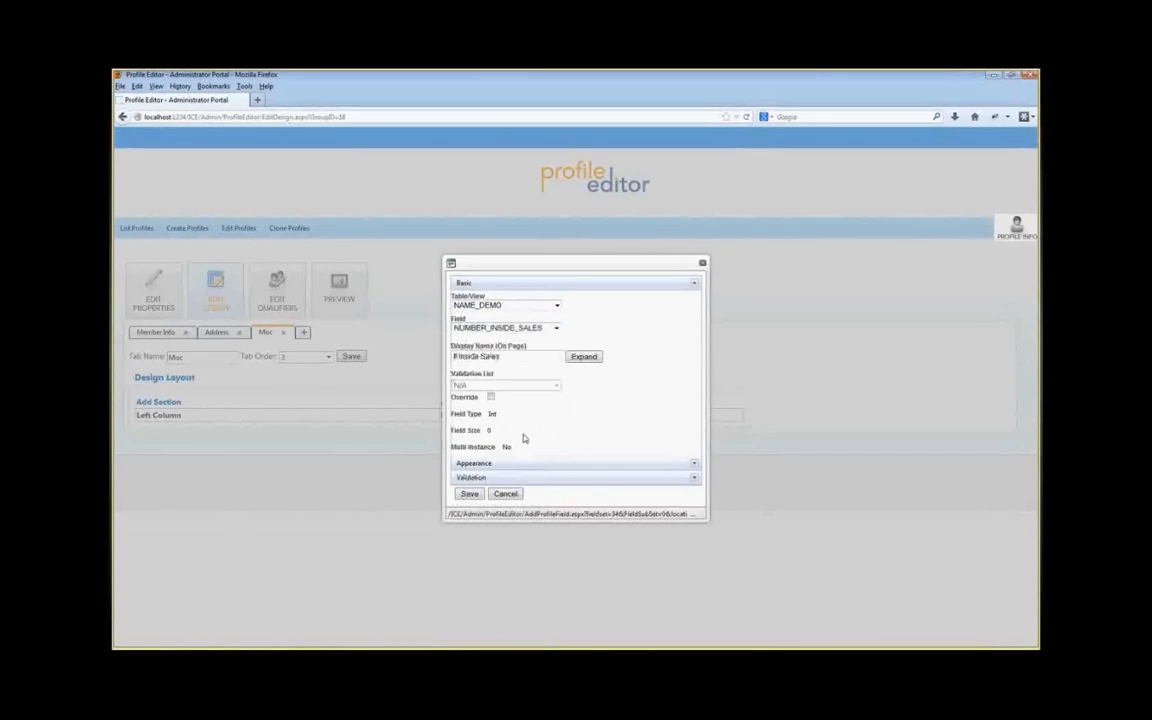
click(470, 494)
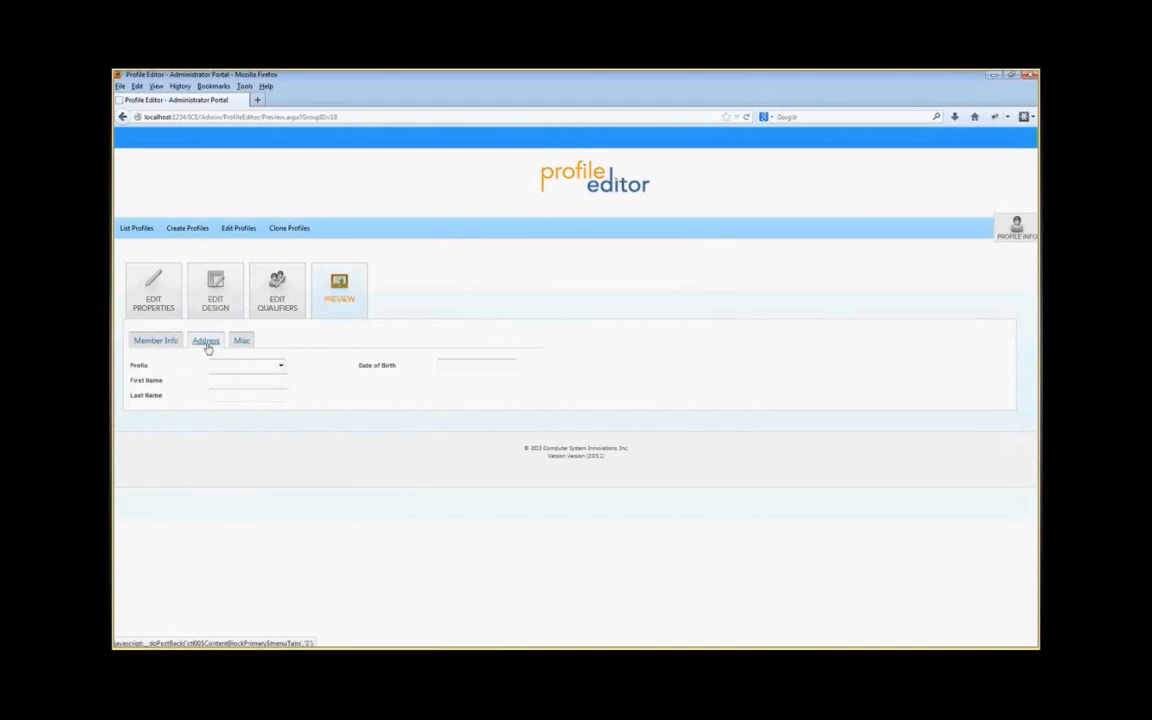
Step: Preview the Address, Misc and Member Info tabs, then return to the design
click(206, 343)
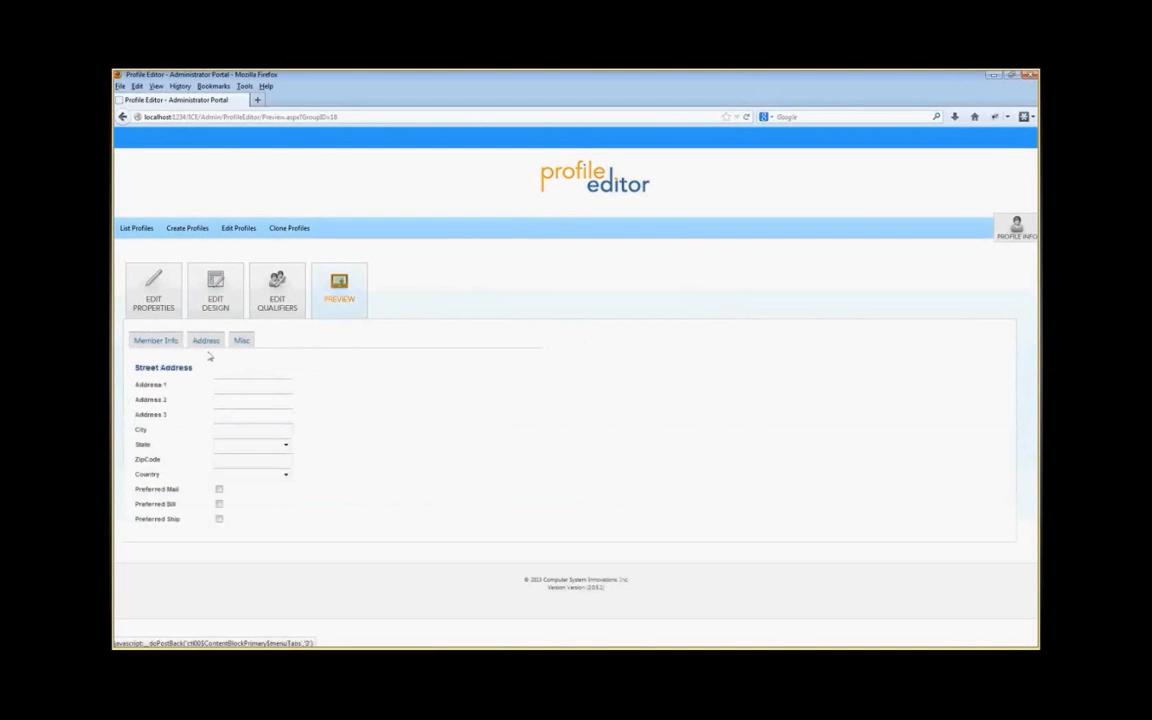
click(241, 341)
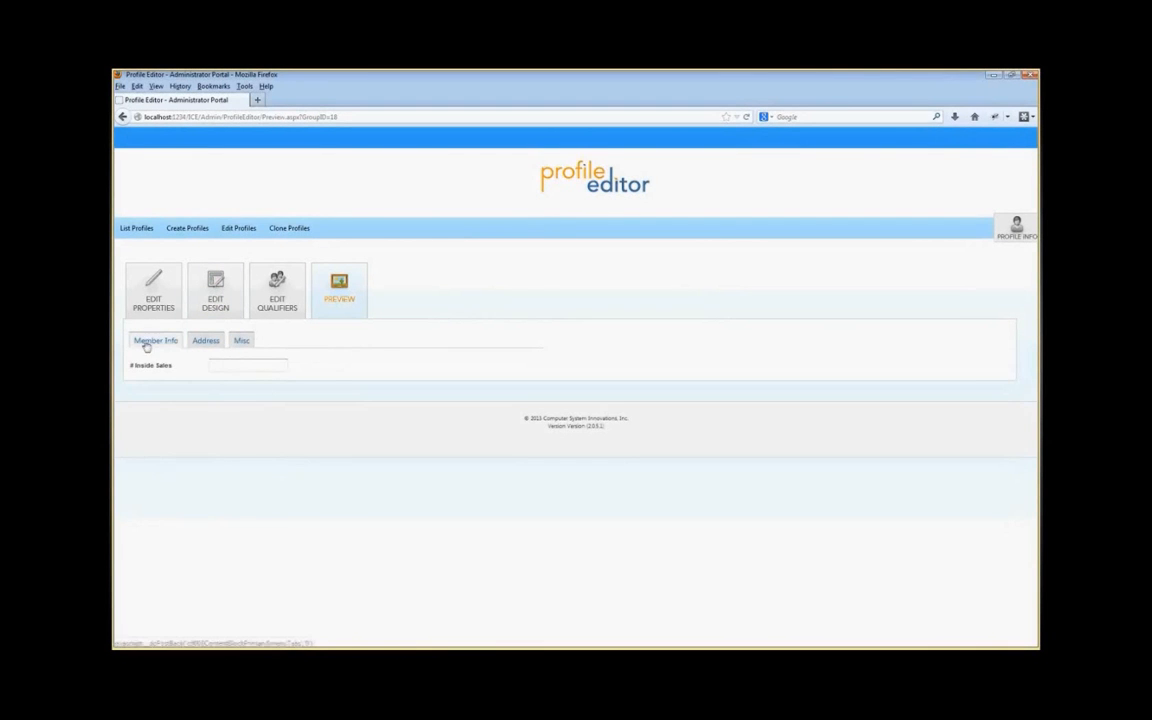
click(150, 344)
click(206, 341)
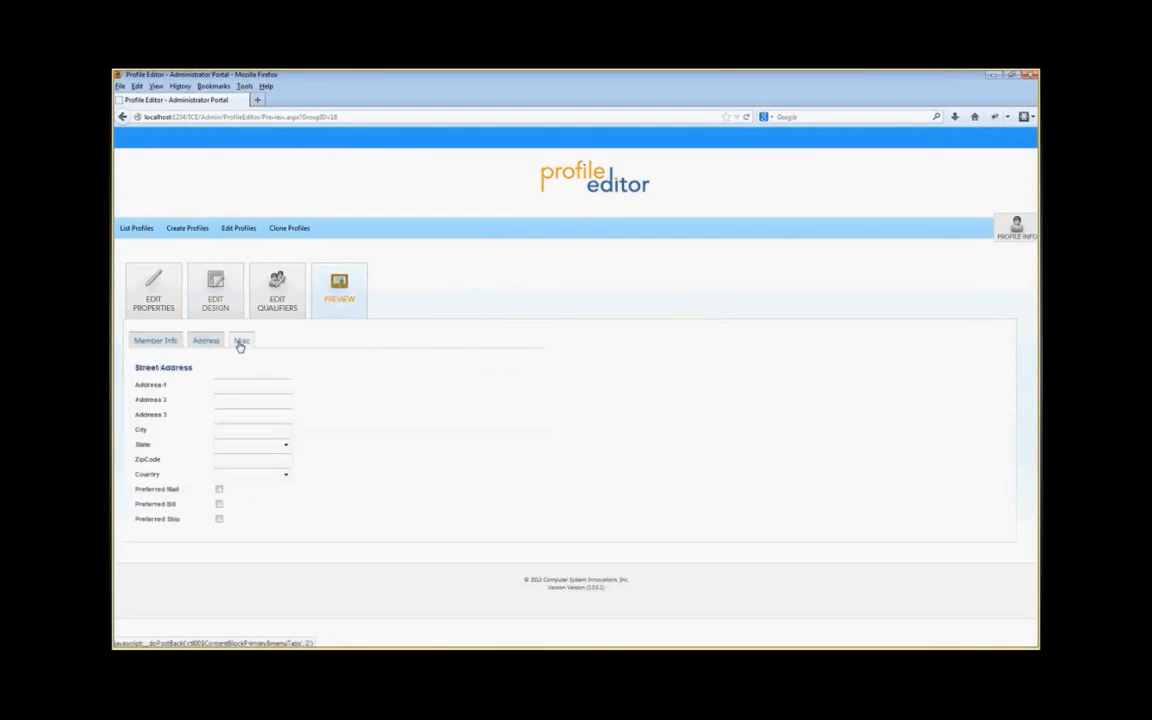
click(241, 341)
click(229, 301)
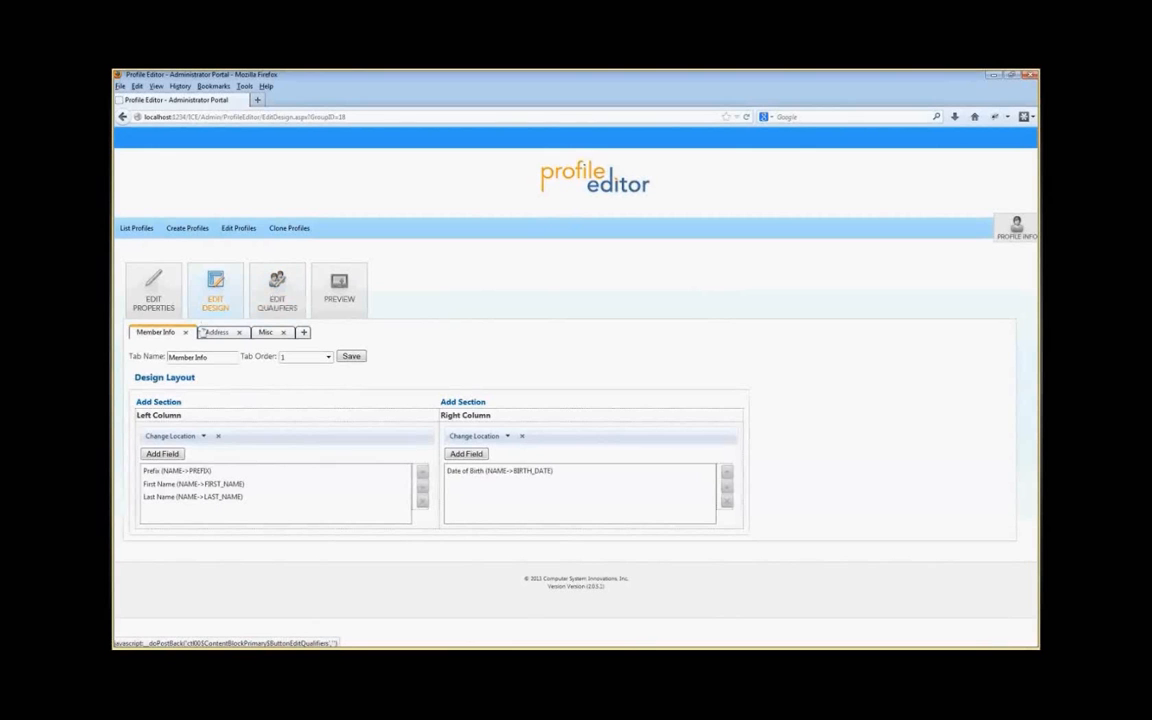
Step: Open Demo Profile's properties from the profile list, mark it Active, and save
click(148, 232)
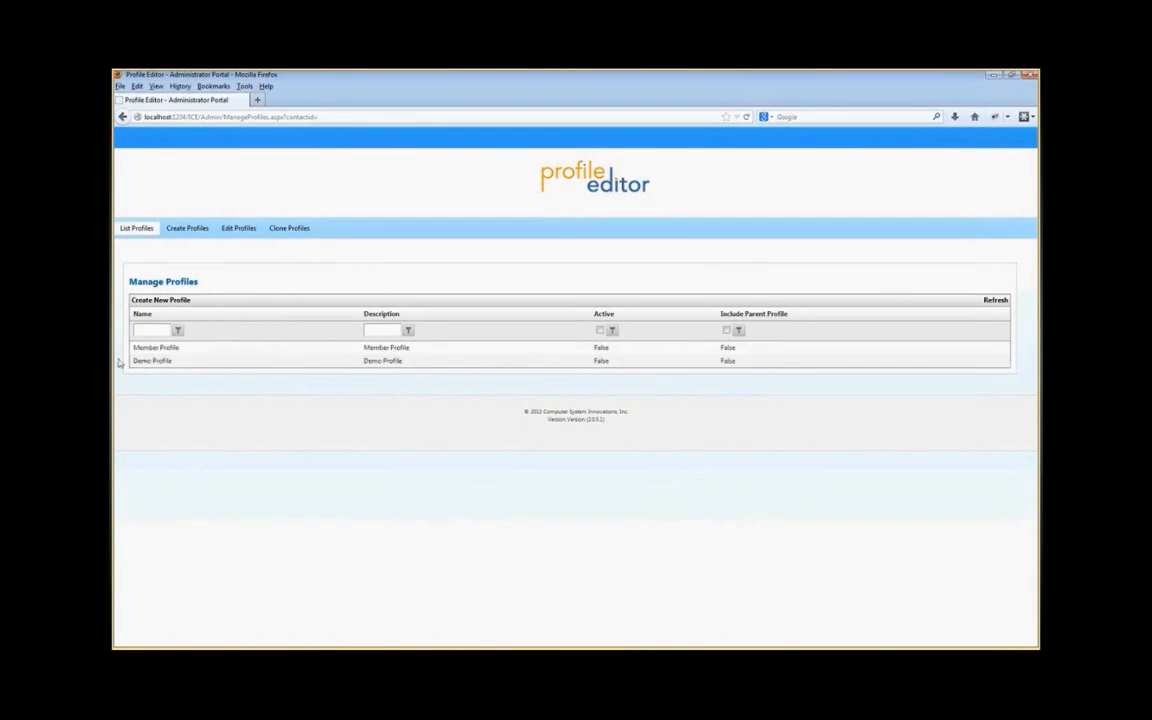
right_click(176, 366)
click(179, 366)
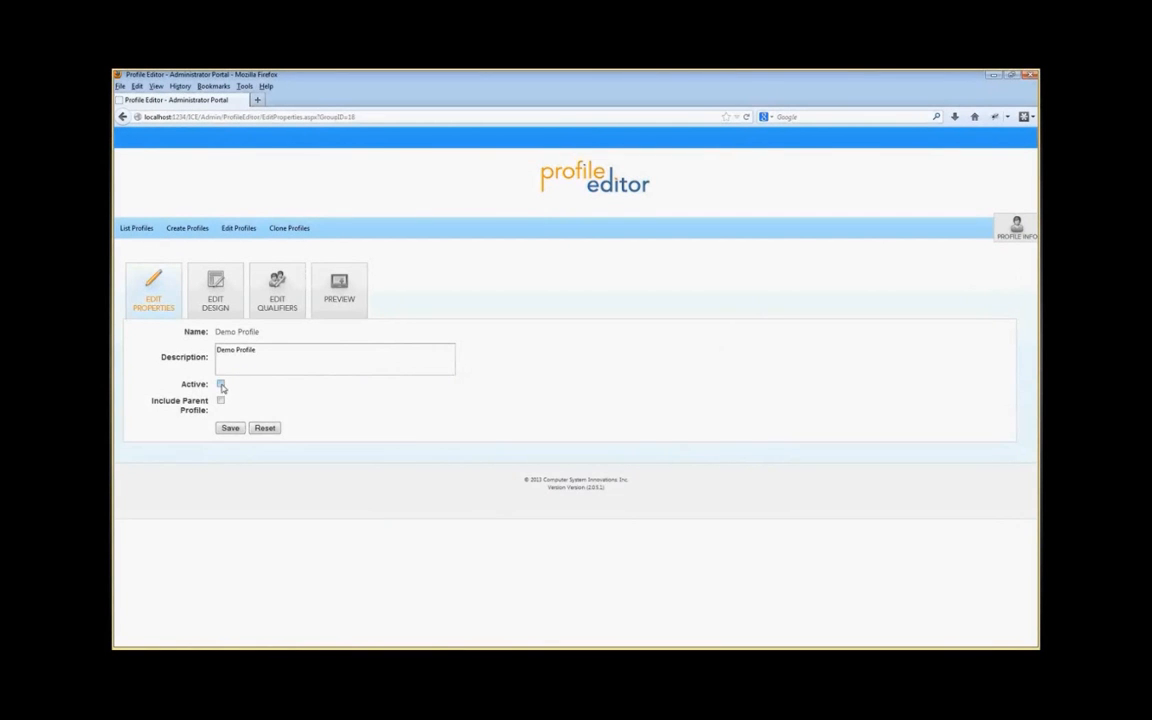
click(221, 386)
click(230, 429)
Step: Open Demo Profile from the profile list and add a qualifier with demographic NAME.MEMBER_TYPE and value NEW
click(187, 229)
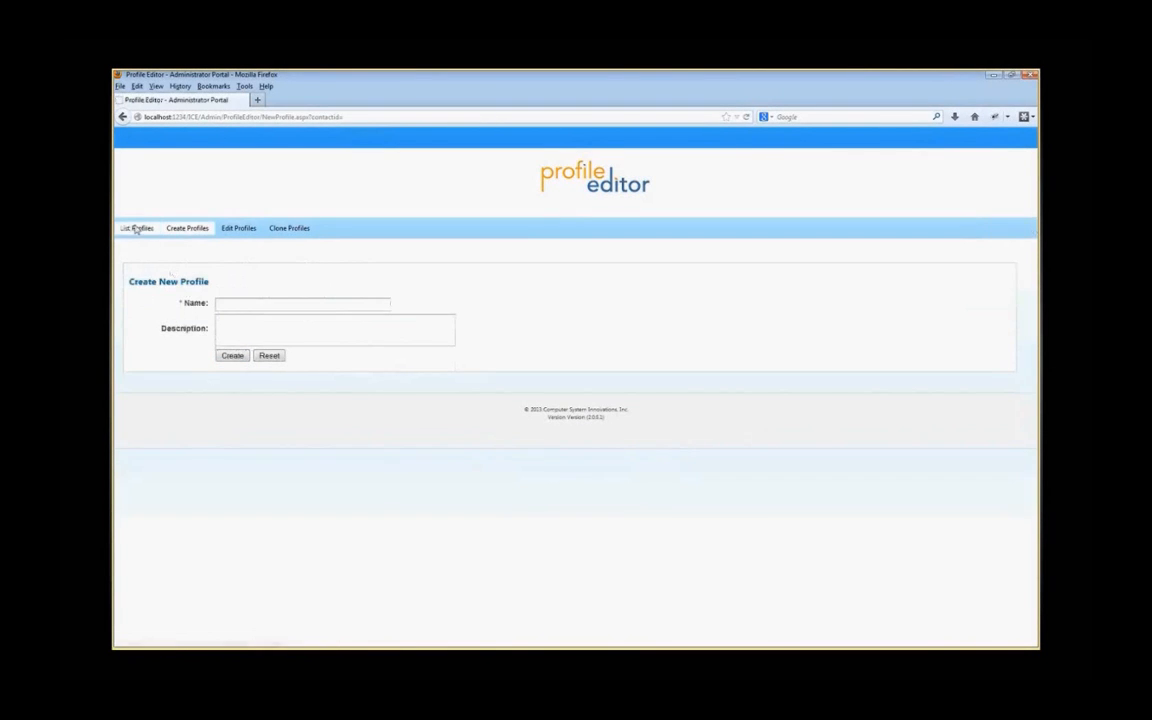
click(136, 229)
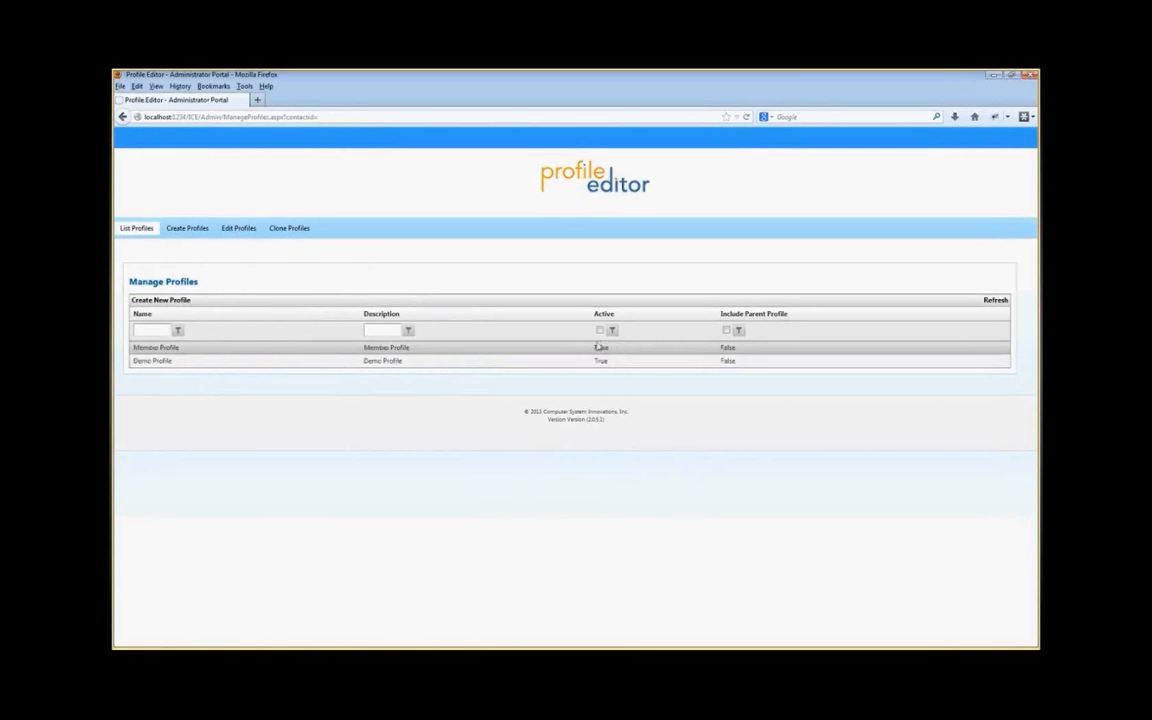
right_click(158, 361)
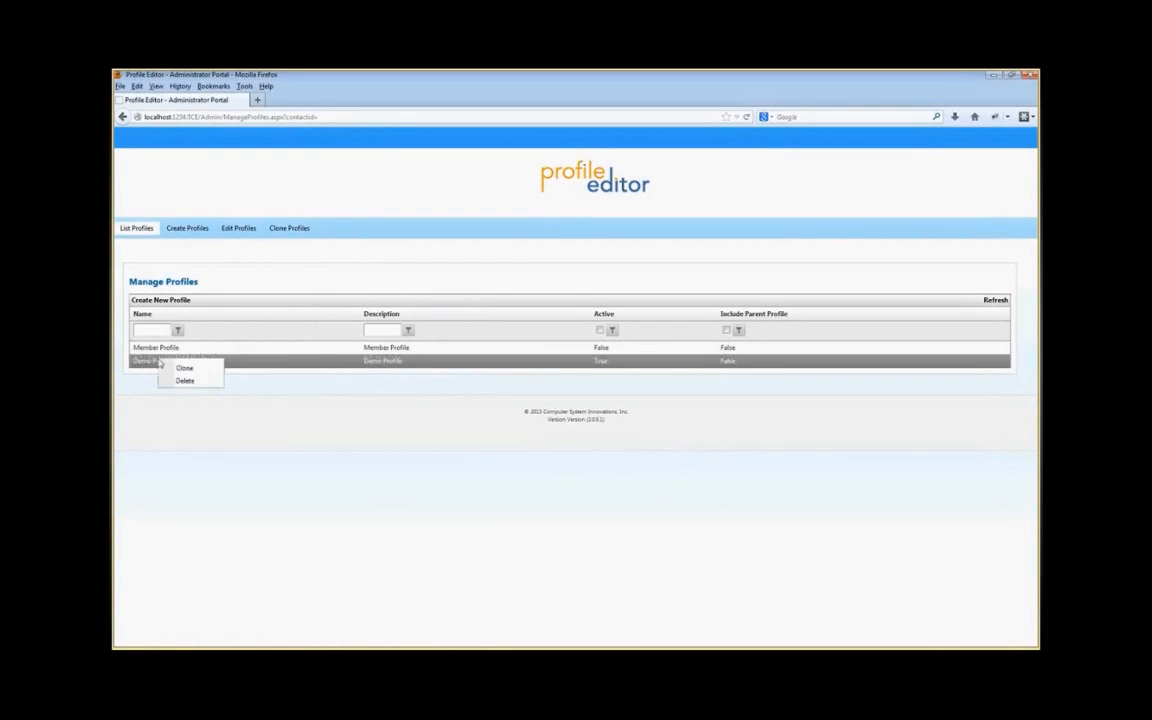
click(178, 366)
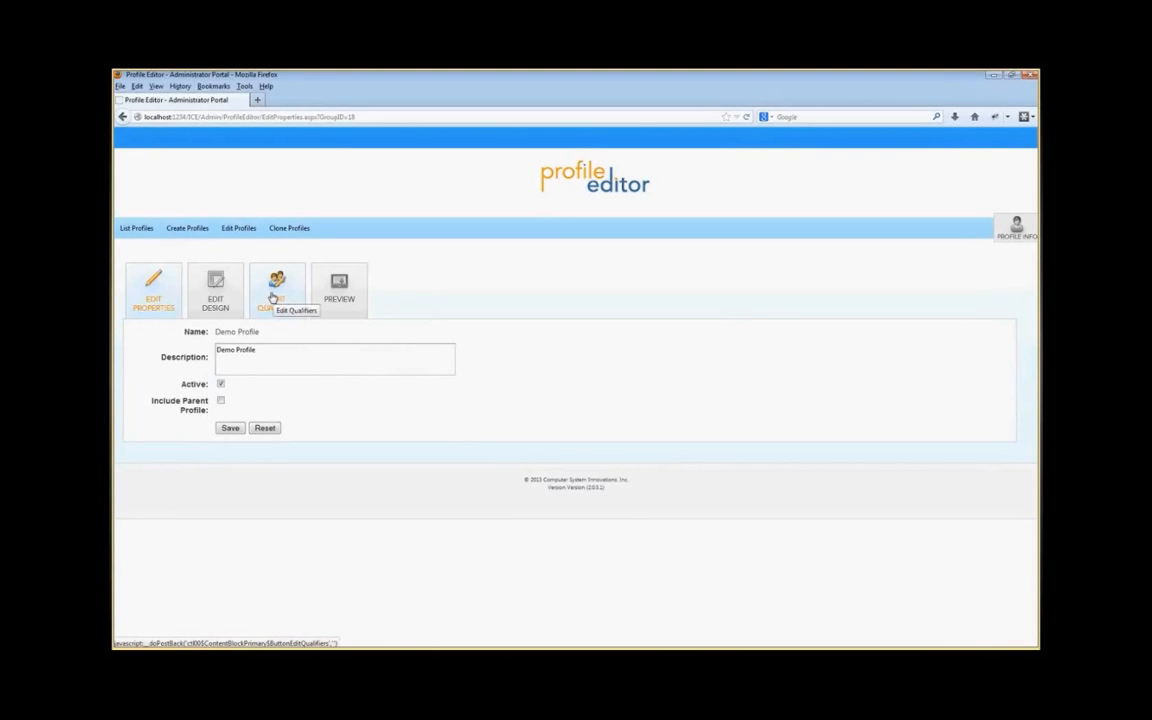
click(216, 285)
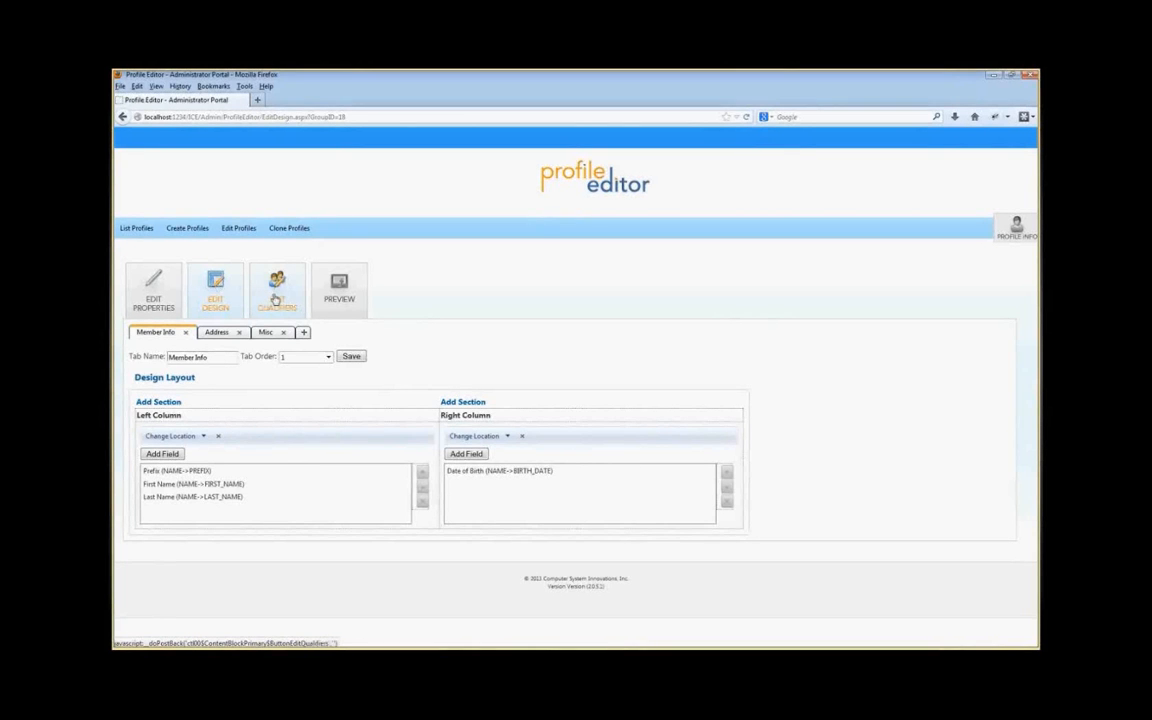
click(276, 298)
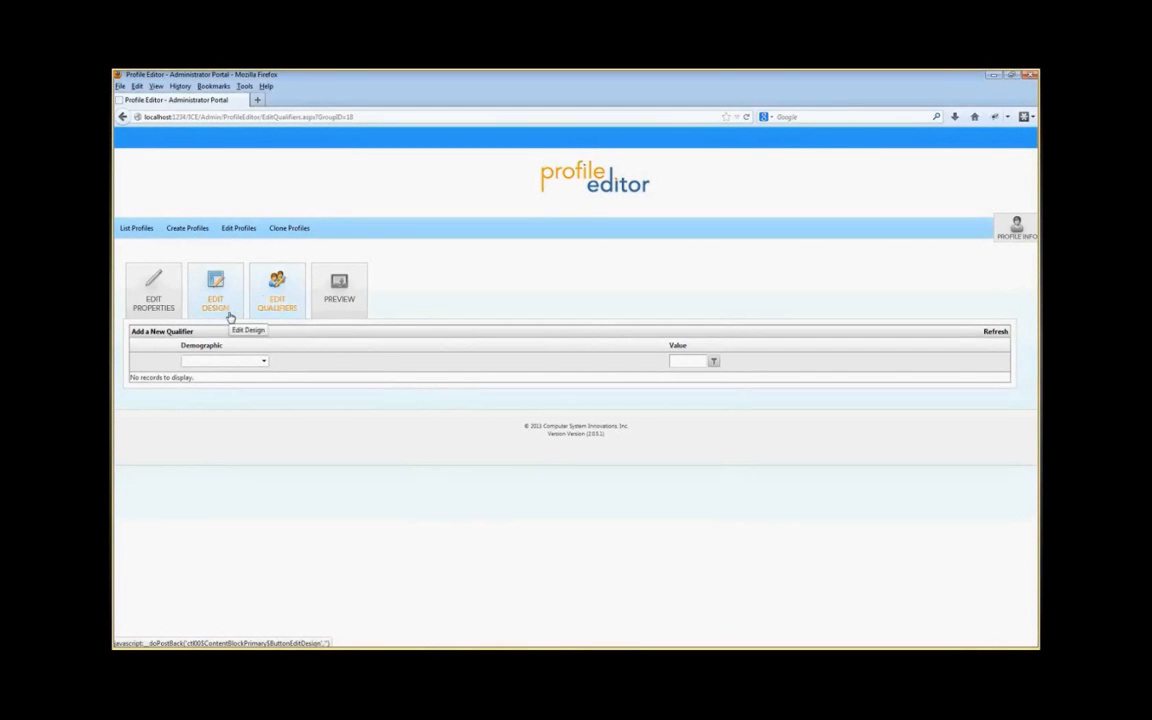
click(172, 332)
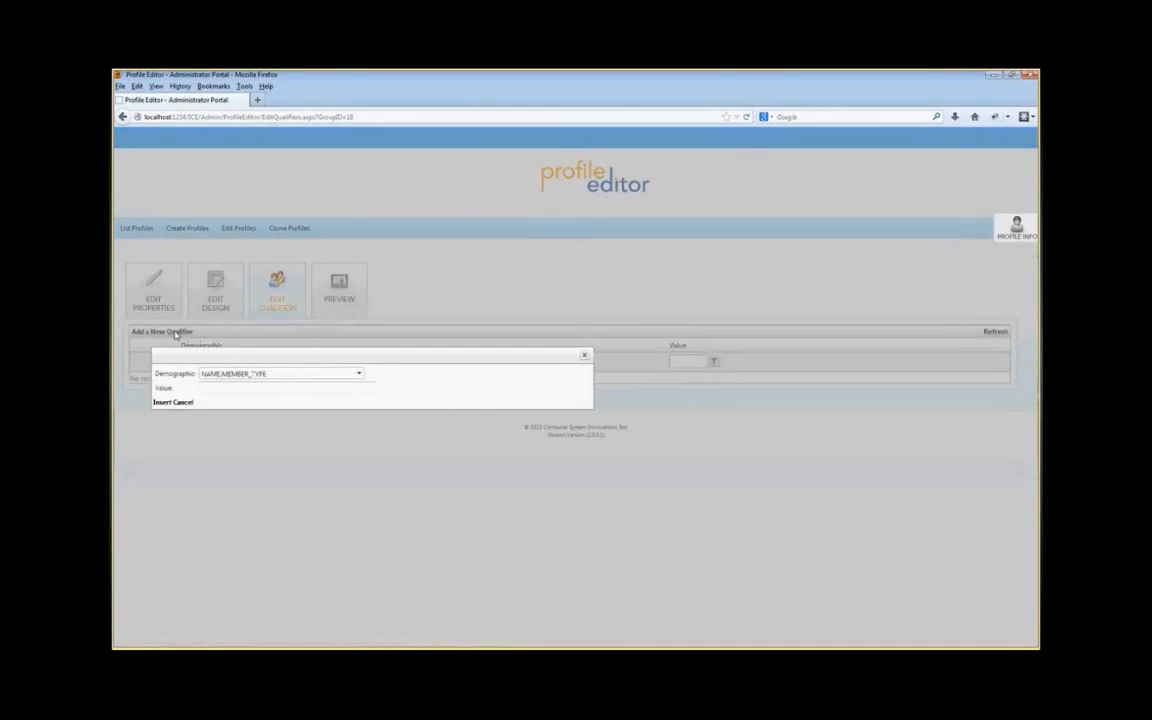
click(354, 387)
text(NEW)
click(161, 405)
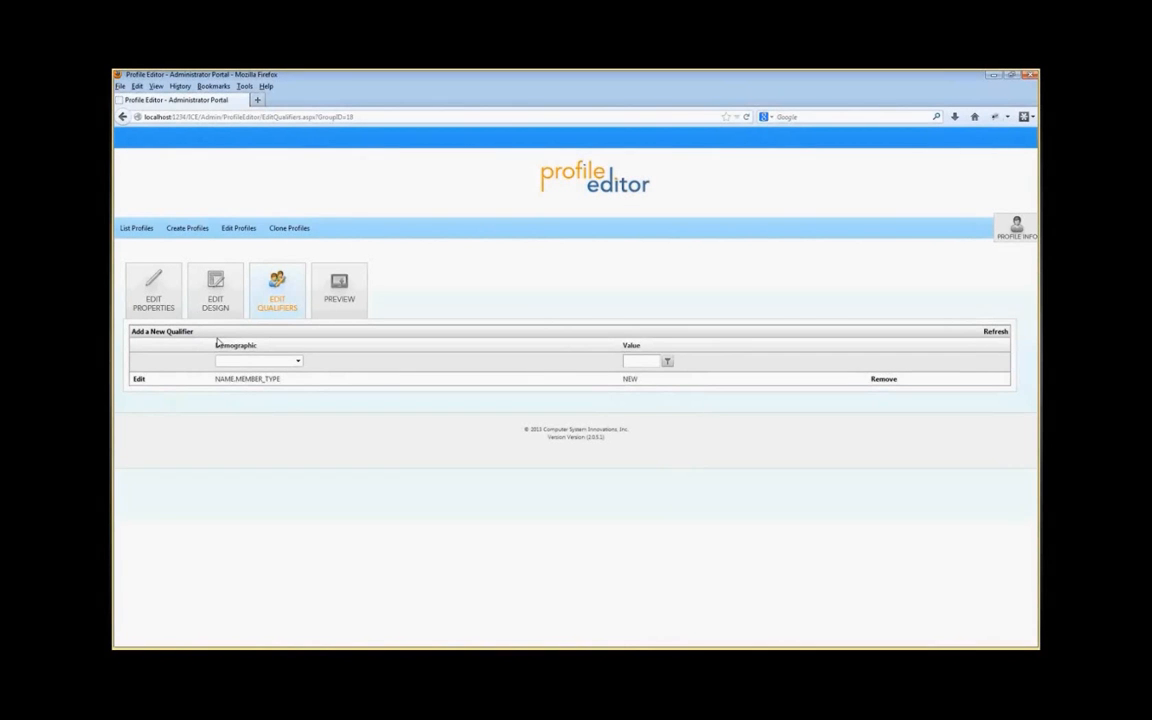
Step: Add a second NAME.MEMBER_TYPE qualifier with the value COL
click(160, 333)
click(247, 391)
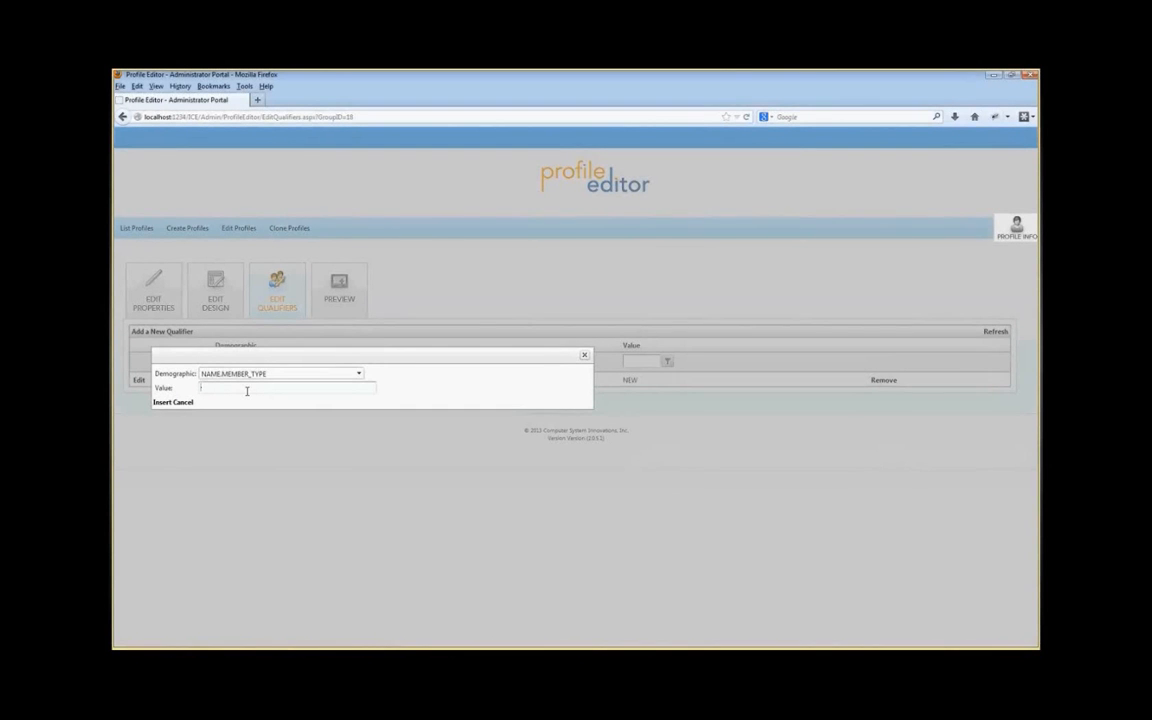
text(COL)
click(162, 403)
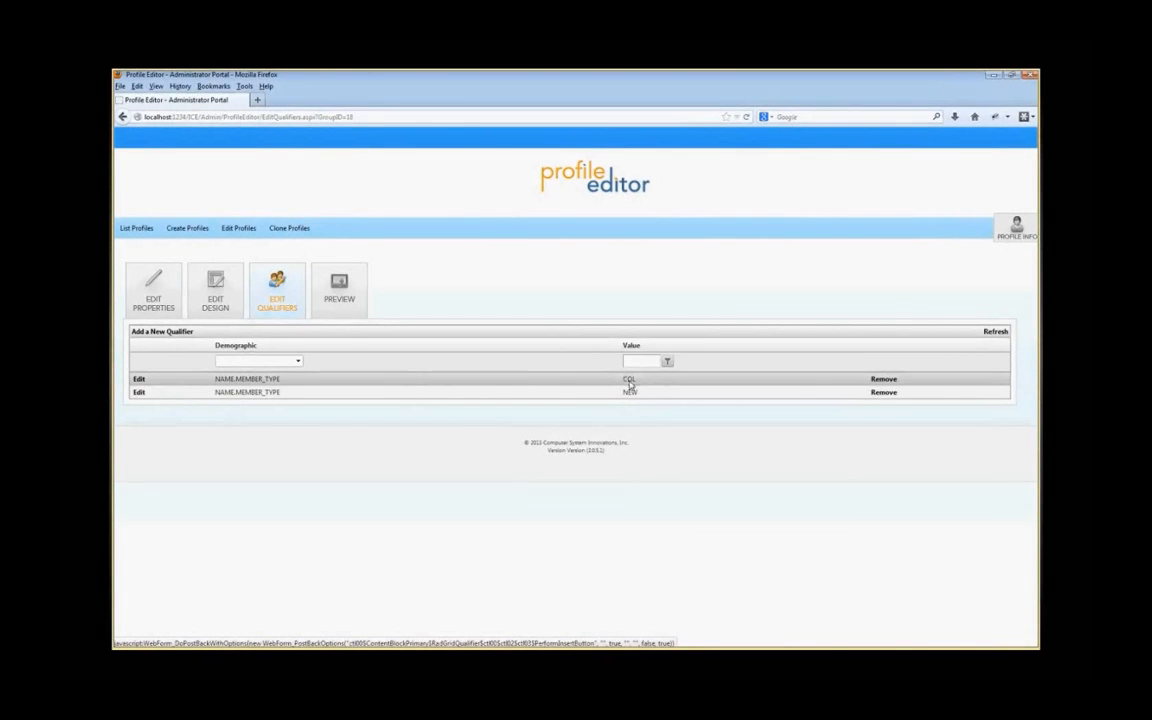
Step: Check the design, then browse the demographics available for a new qualifier and close the dialog without adding one
click(217, 289)
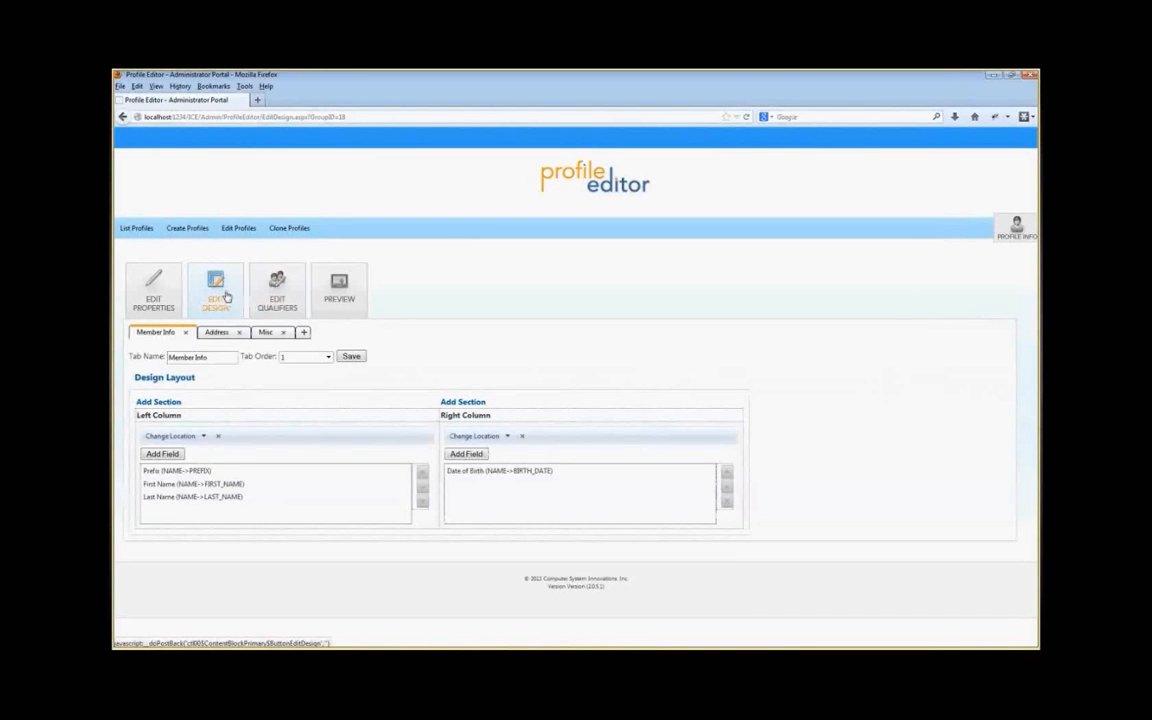
click(282, 290)
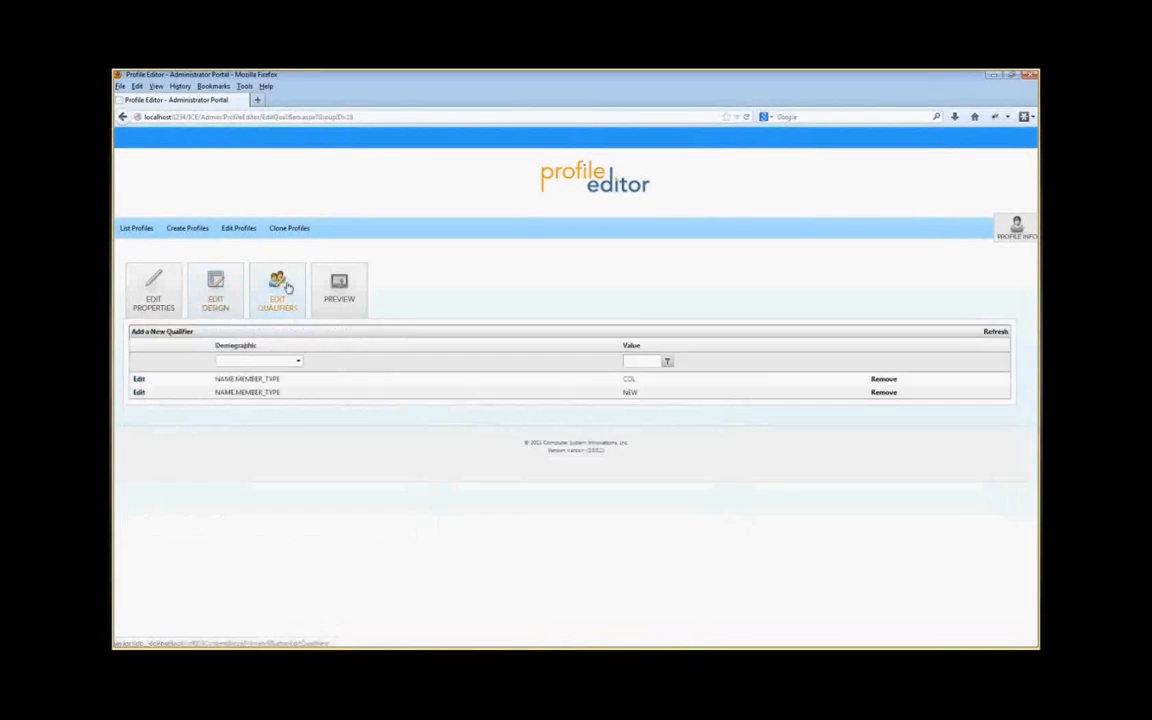
click(180, 334)
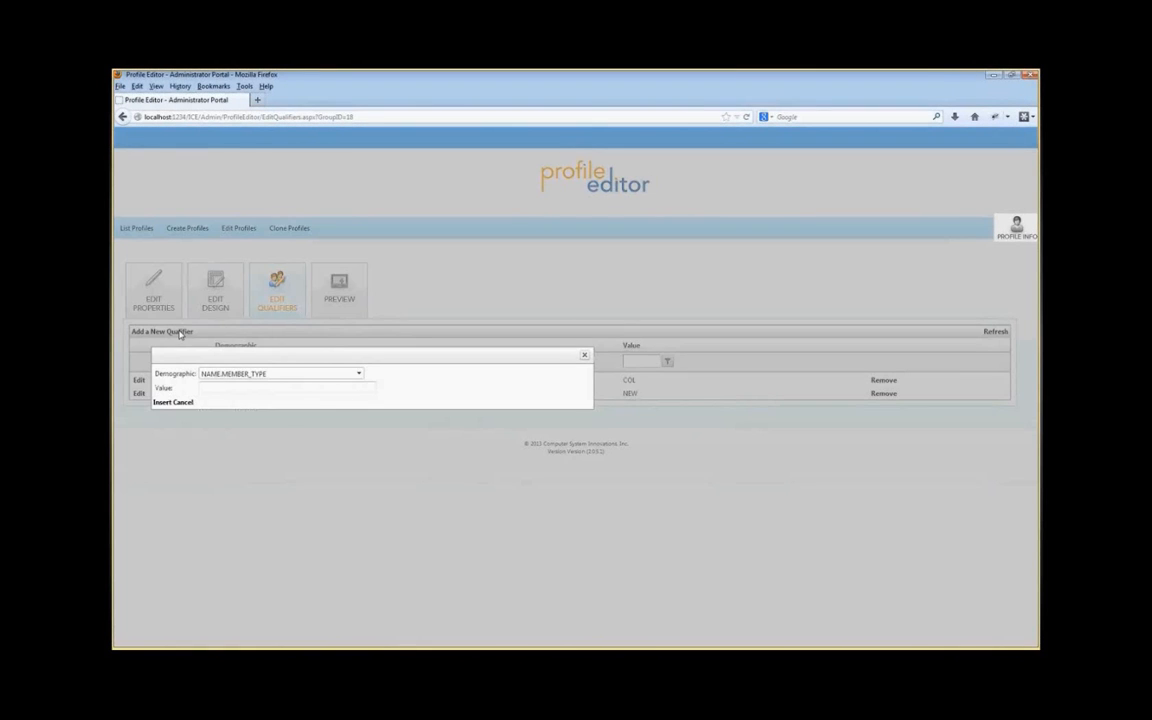
click(359, 373)
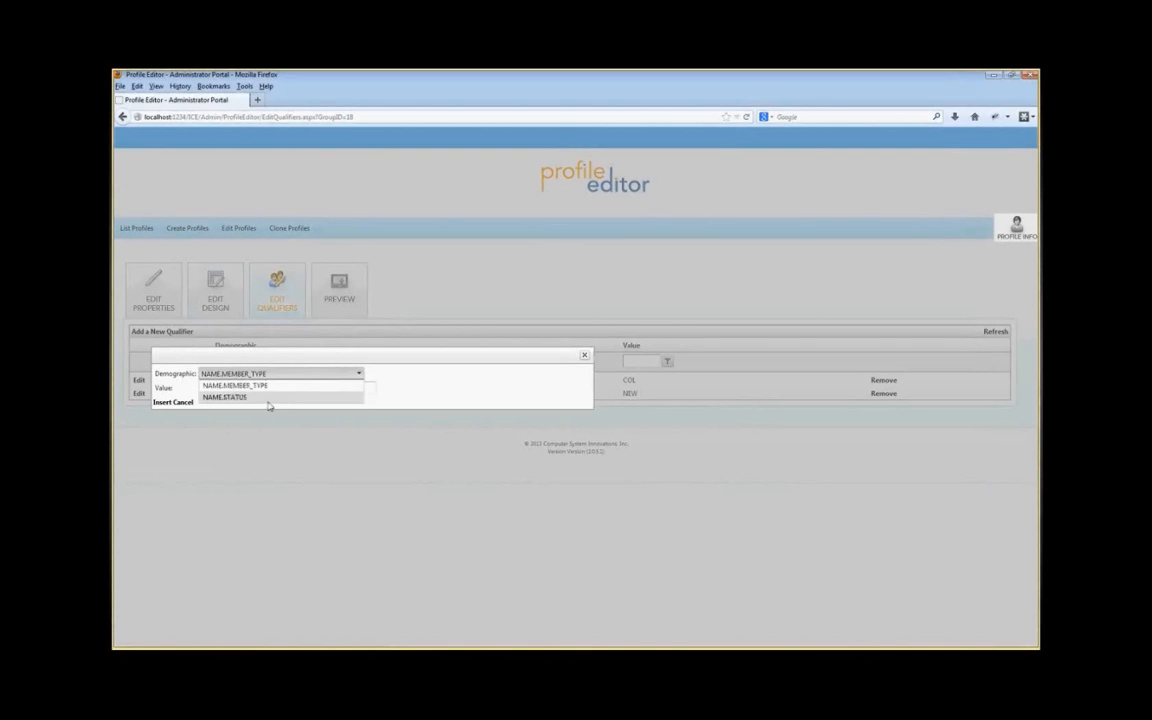
click(358, 375)
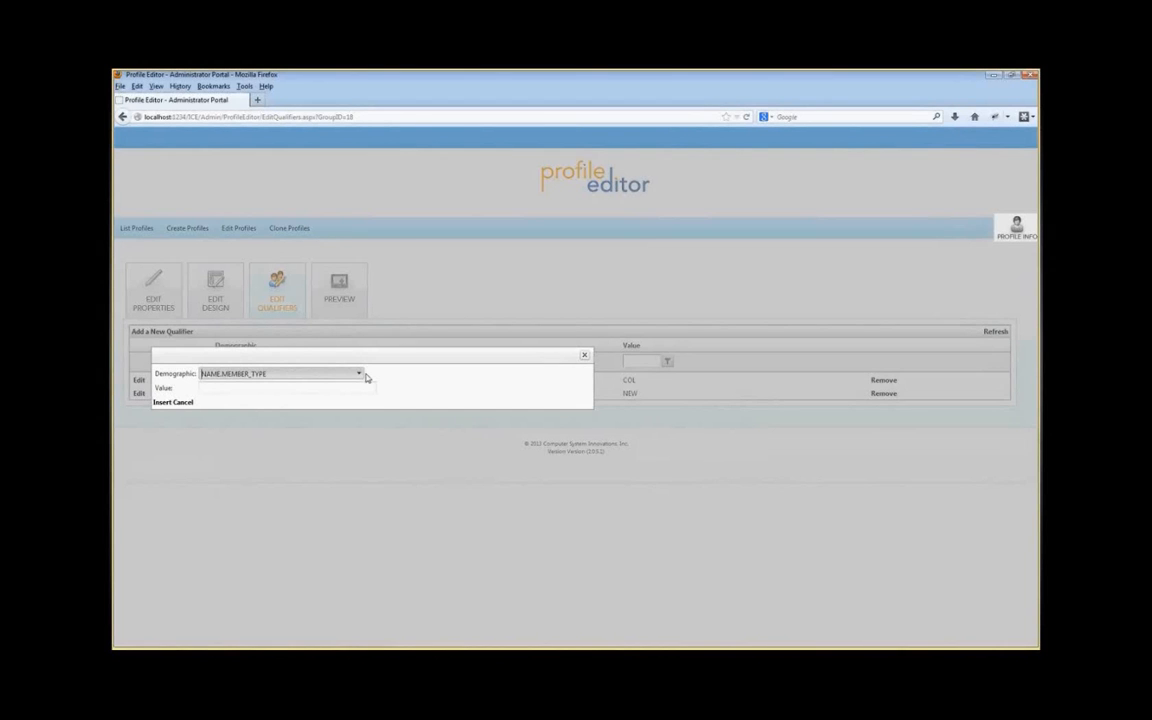
click(585, 357)
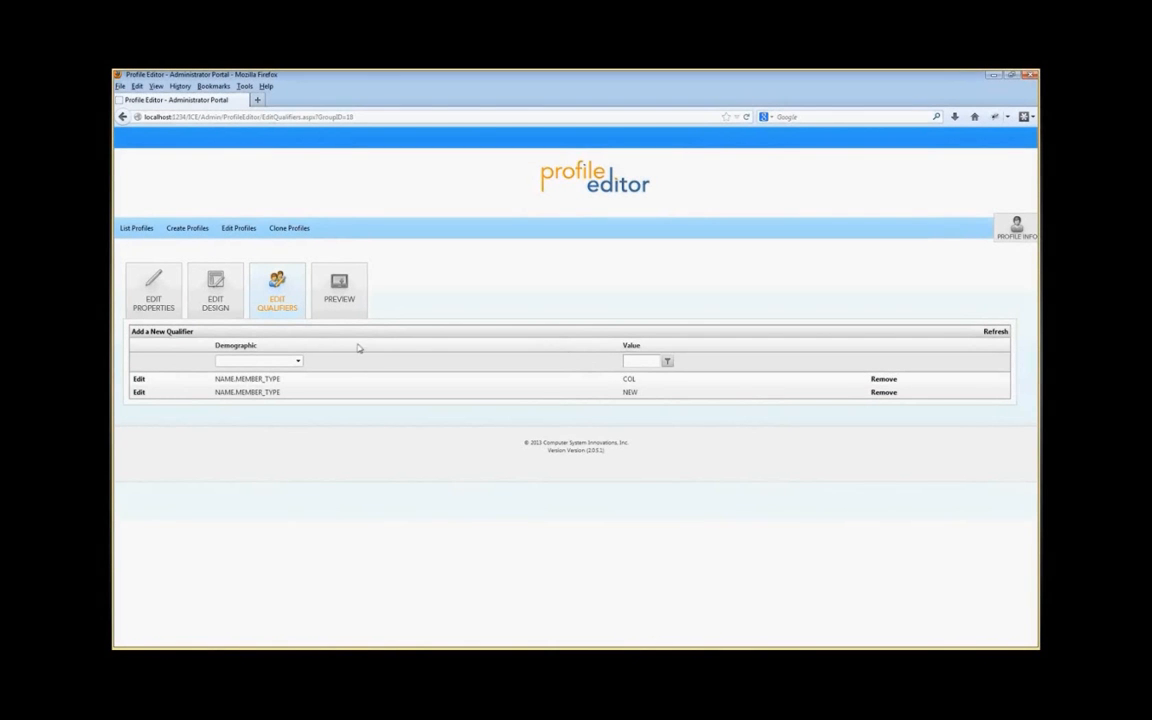
Step: Preview Demo Profile, then reopen its properties by choosing Demo Profile on the Edit Profiles page
click(327, 292)
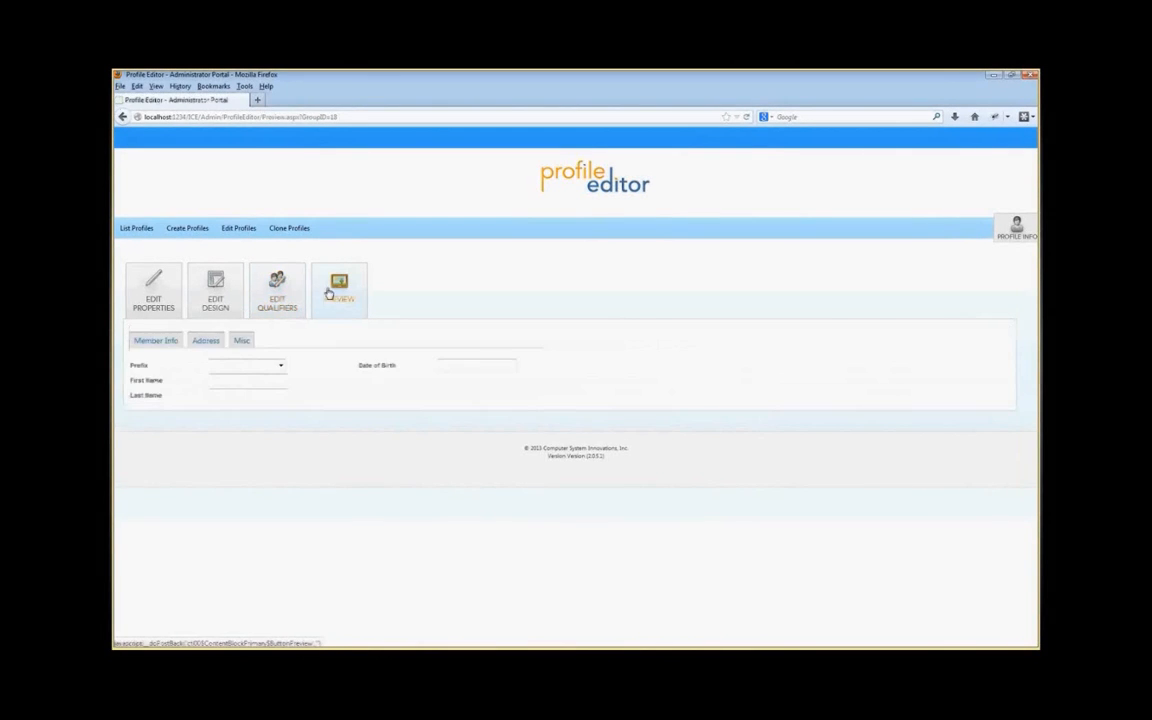
click(156, 228)
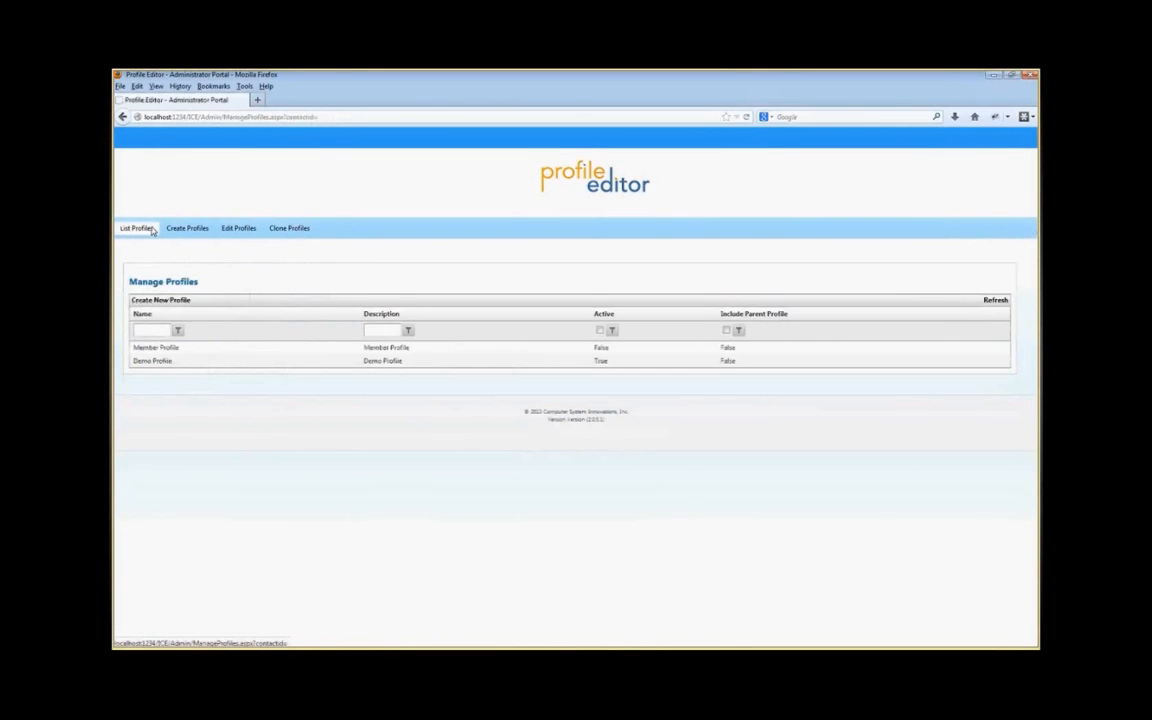
click(242, 230)
click(283, 301)
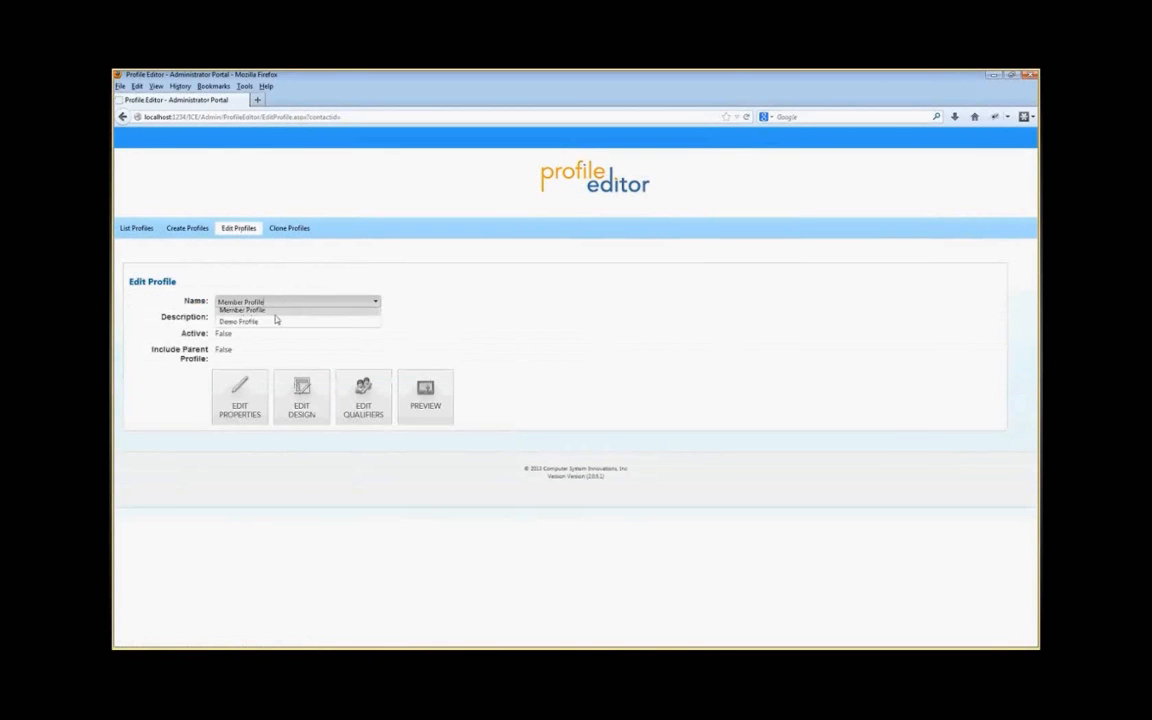
click(265, 327)
click(248, 410)
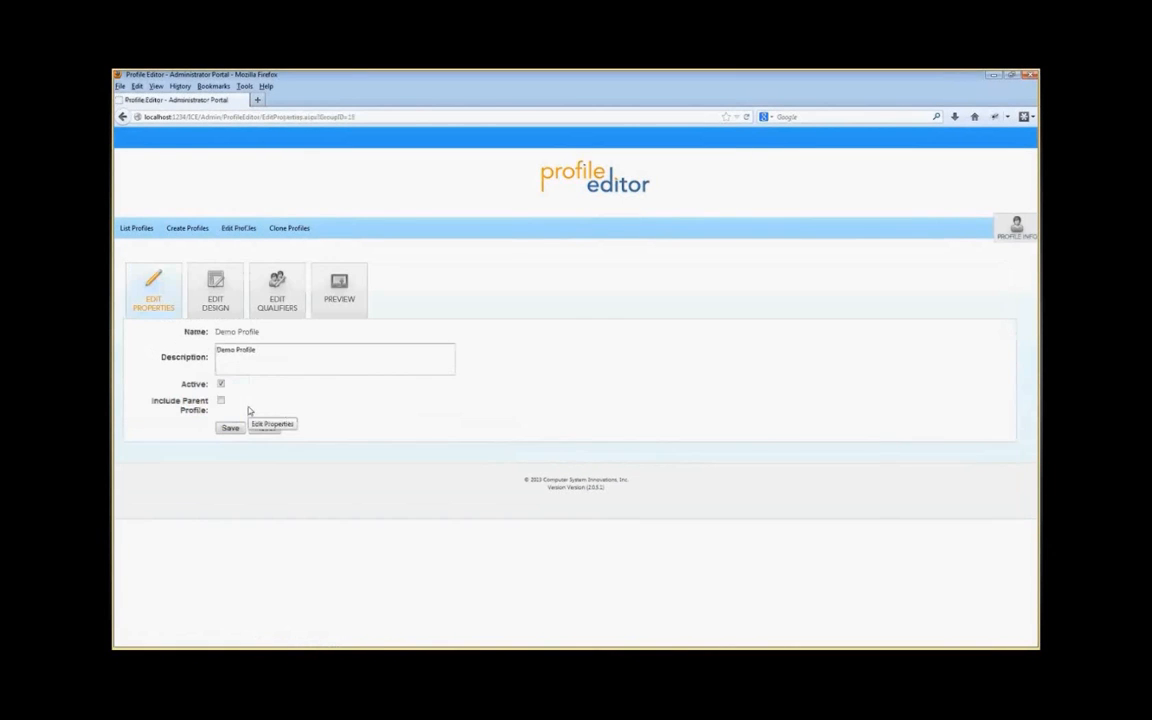
Step: View the Clone Profiles page, then reopen Demo Profile's design from the profile list and return to the list
click(288, 229)
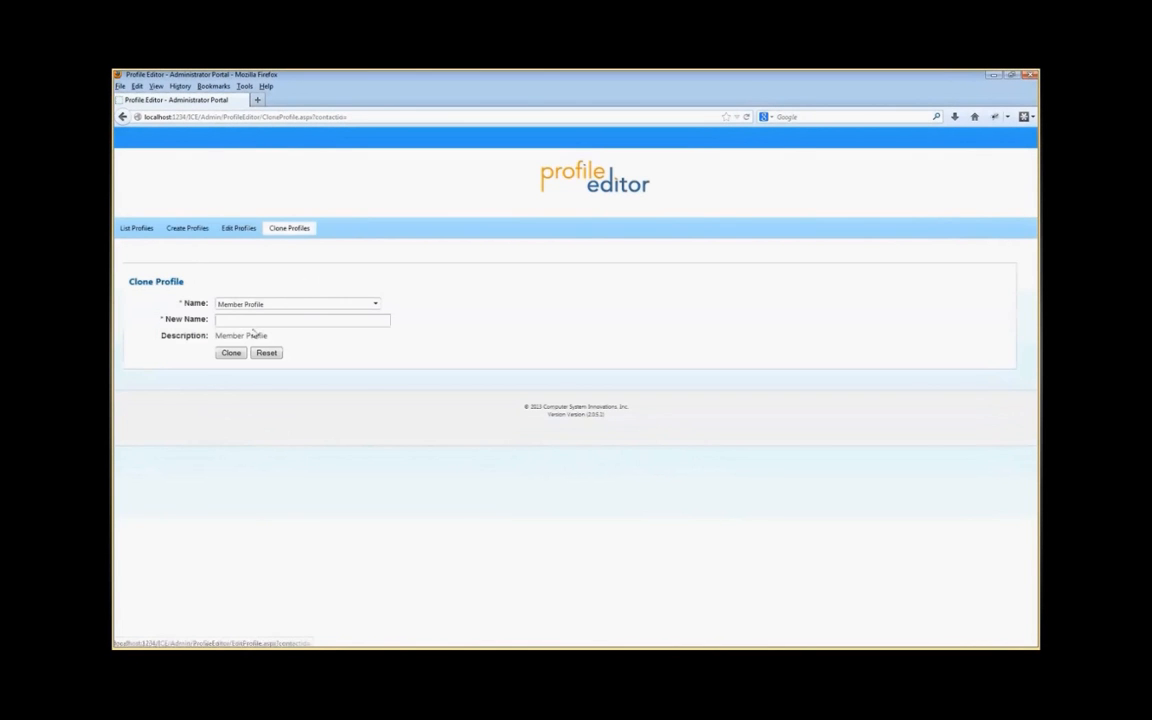
click(258, 320)
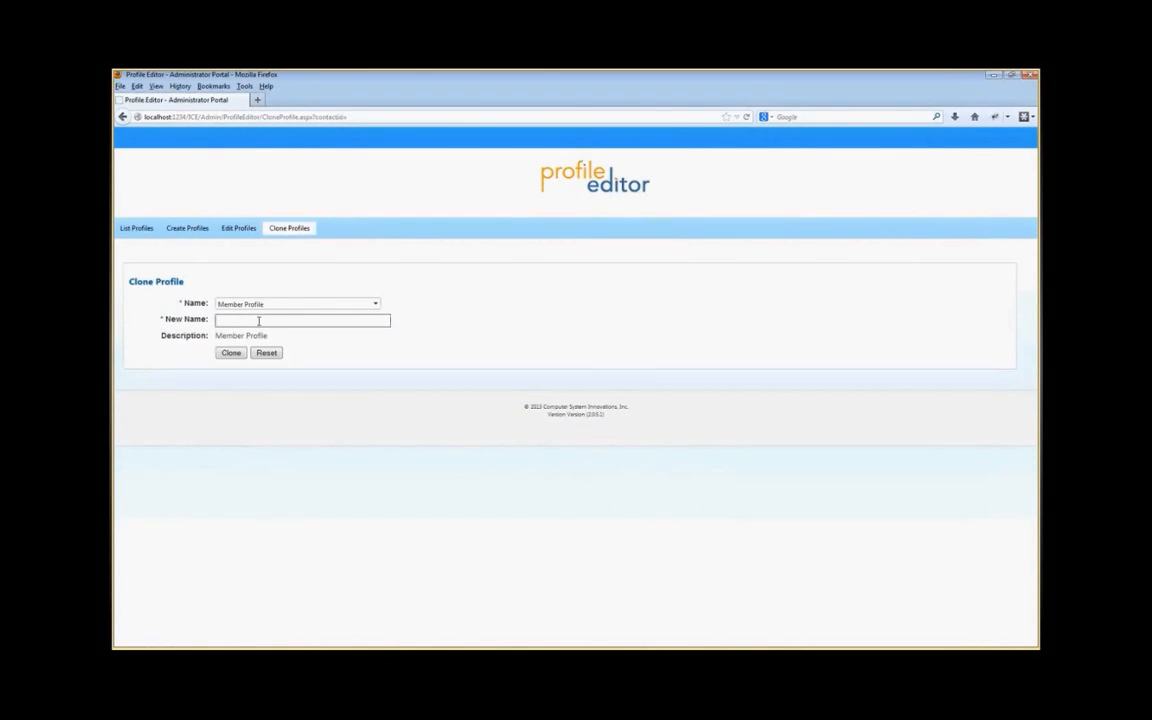
click(130, 231)
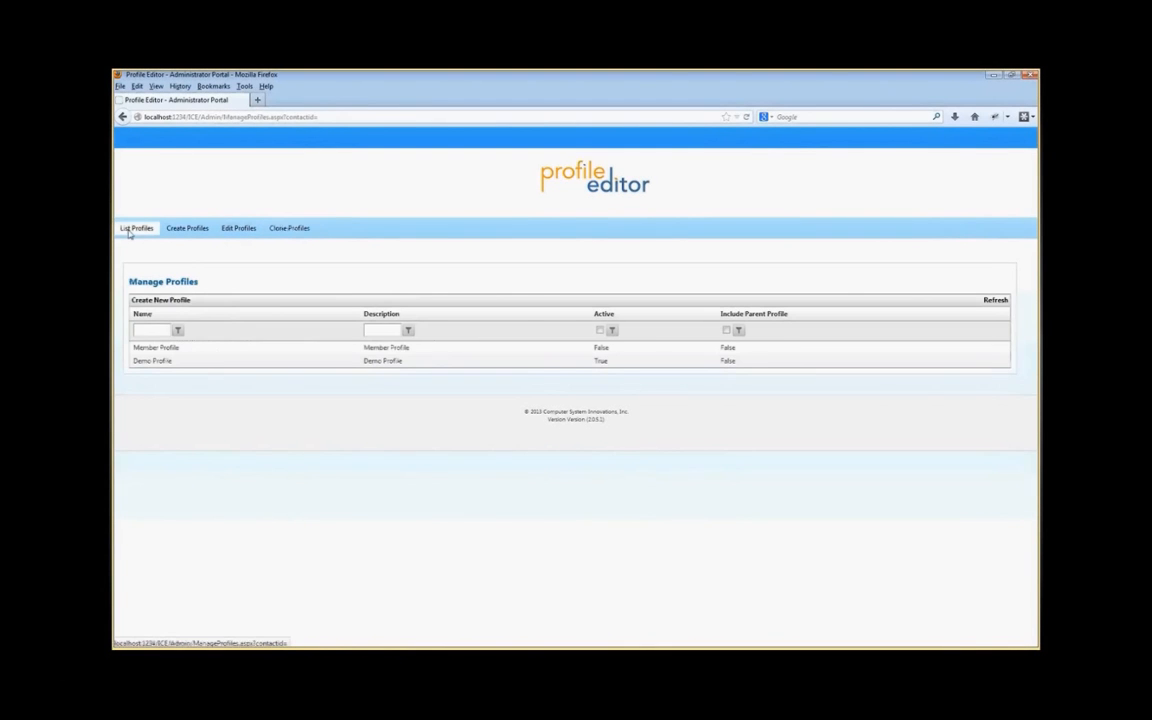
right_click(151, 366)
click(172, 369)
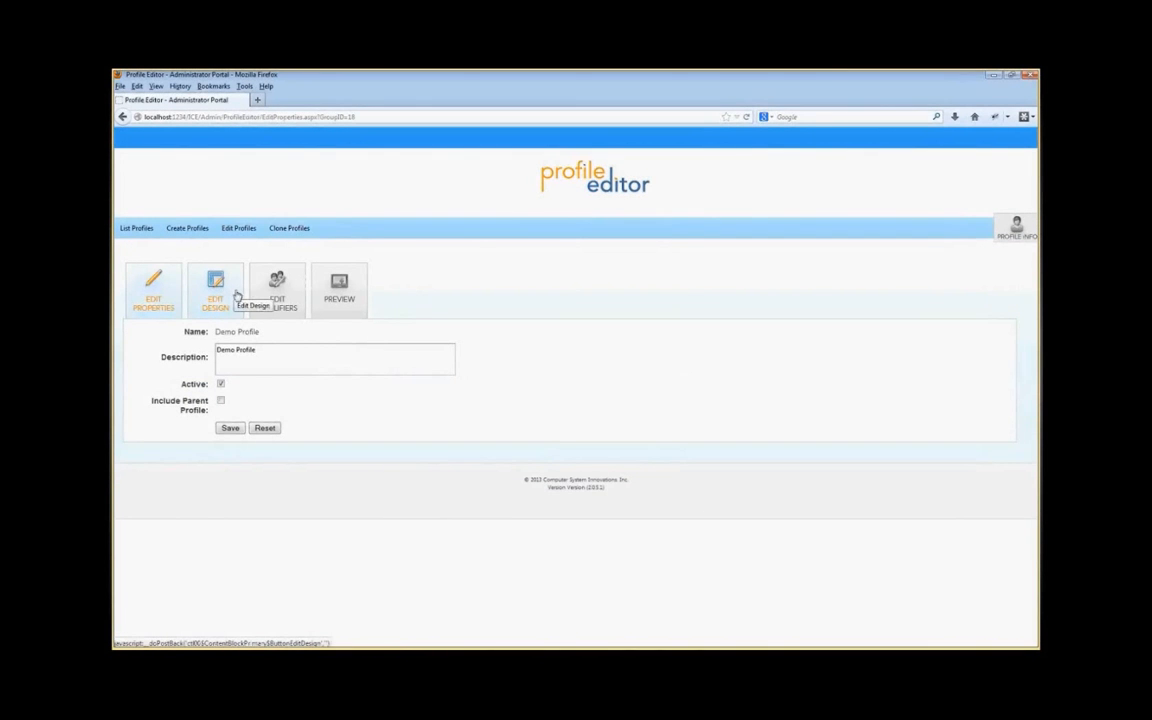
click(226, 296)
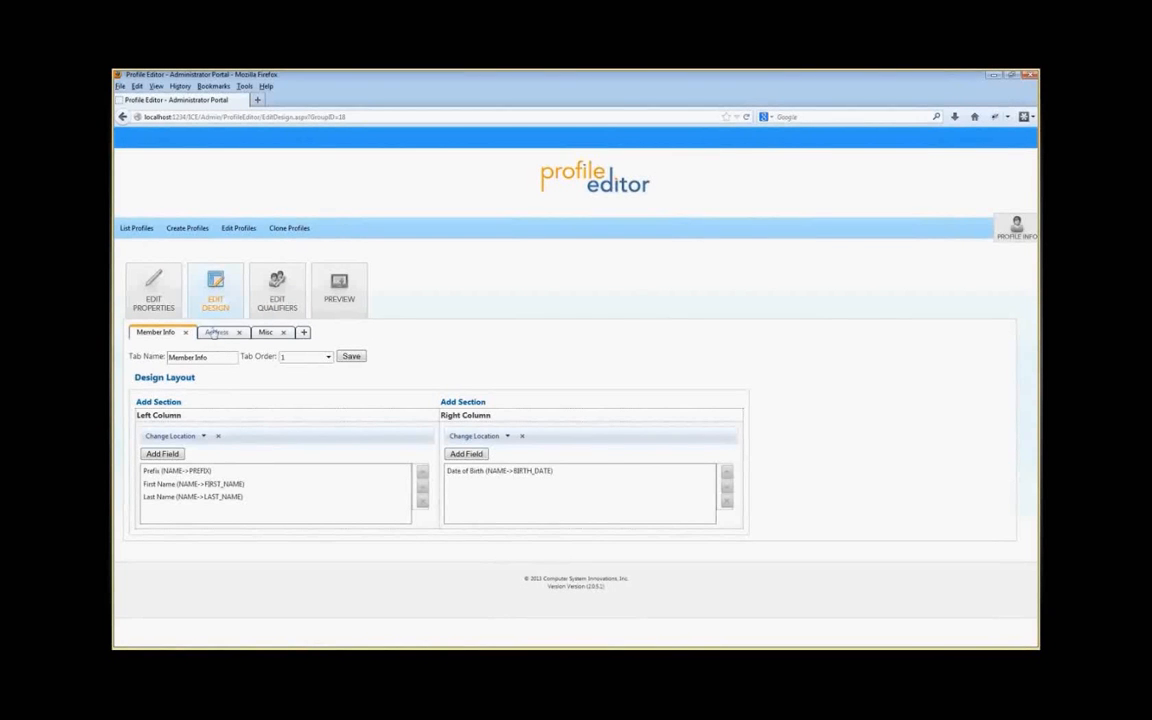
click(225, 472)
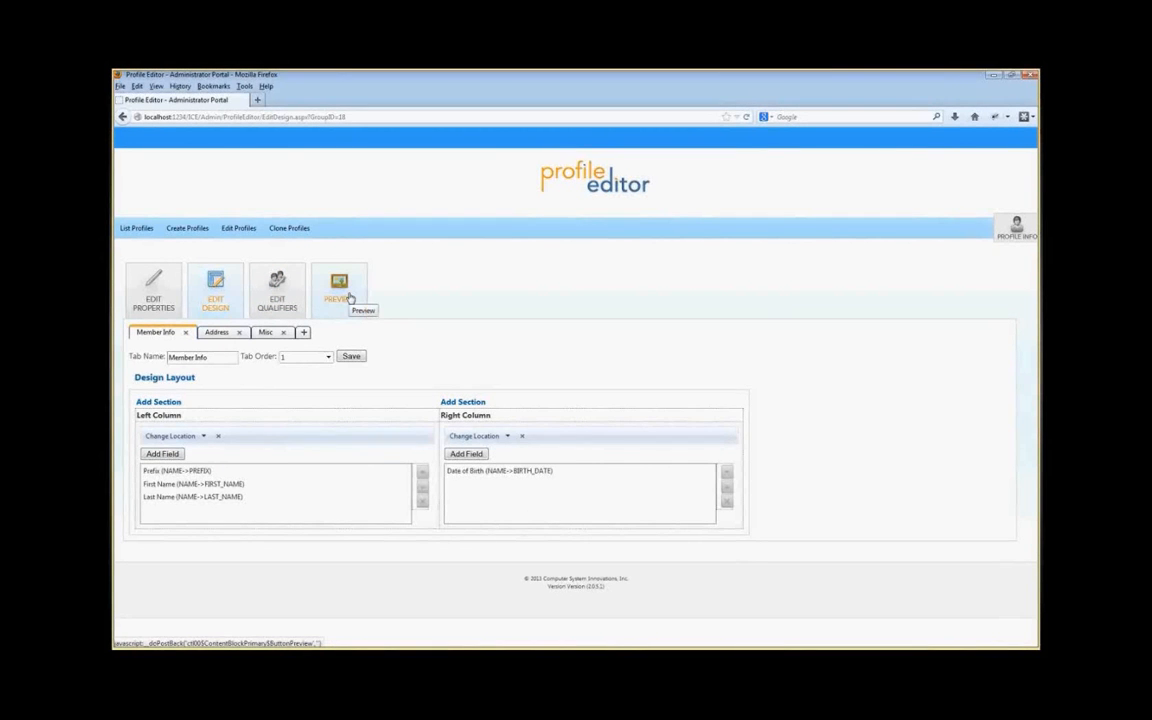
click(136, 228)
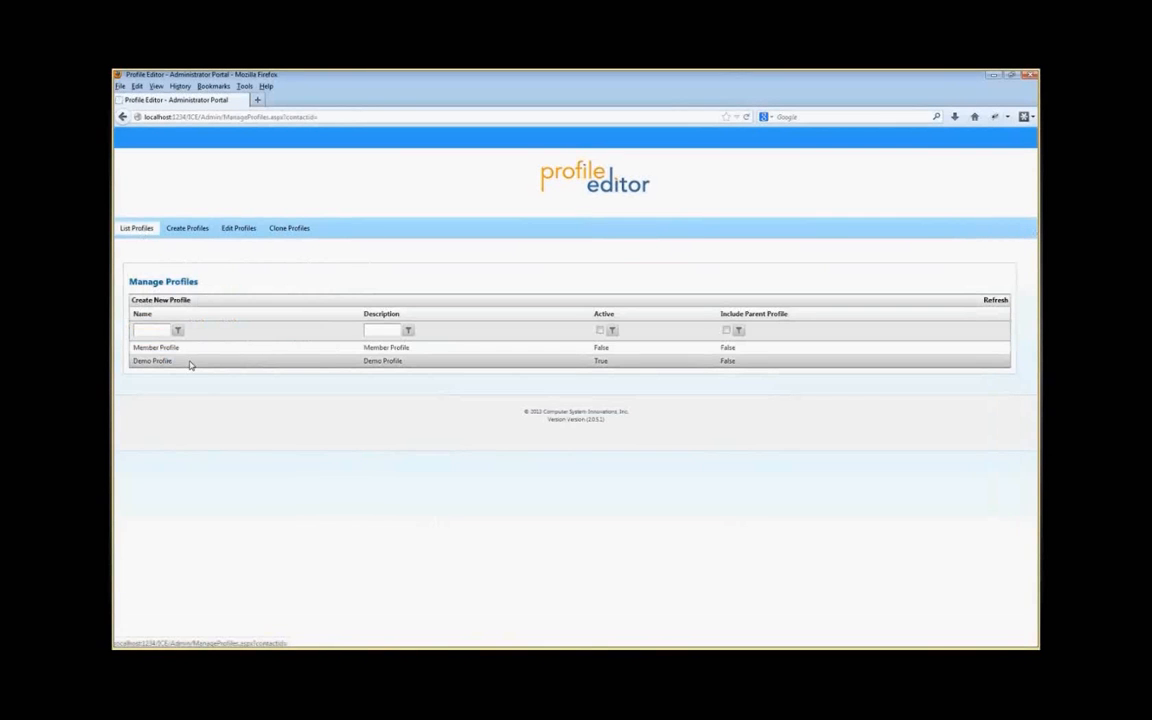
Step: Open Demo Profile's properties, clear its Active option, save, and return to the profile list
right_click(316, 362)
click(330, 367)
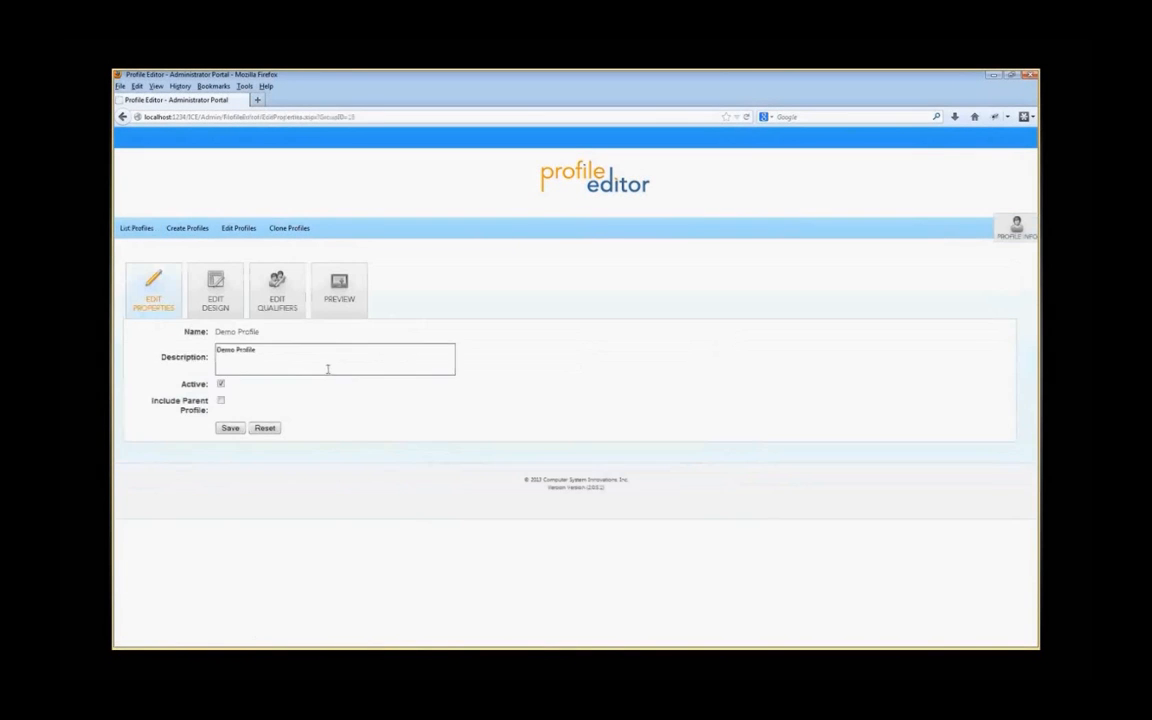
click(221, 384)
click(229, 429)
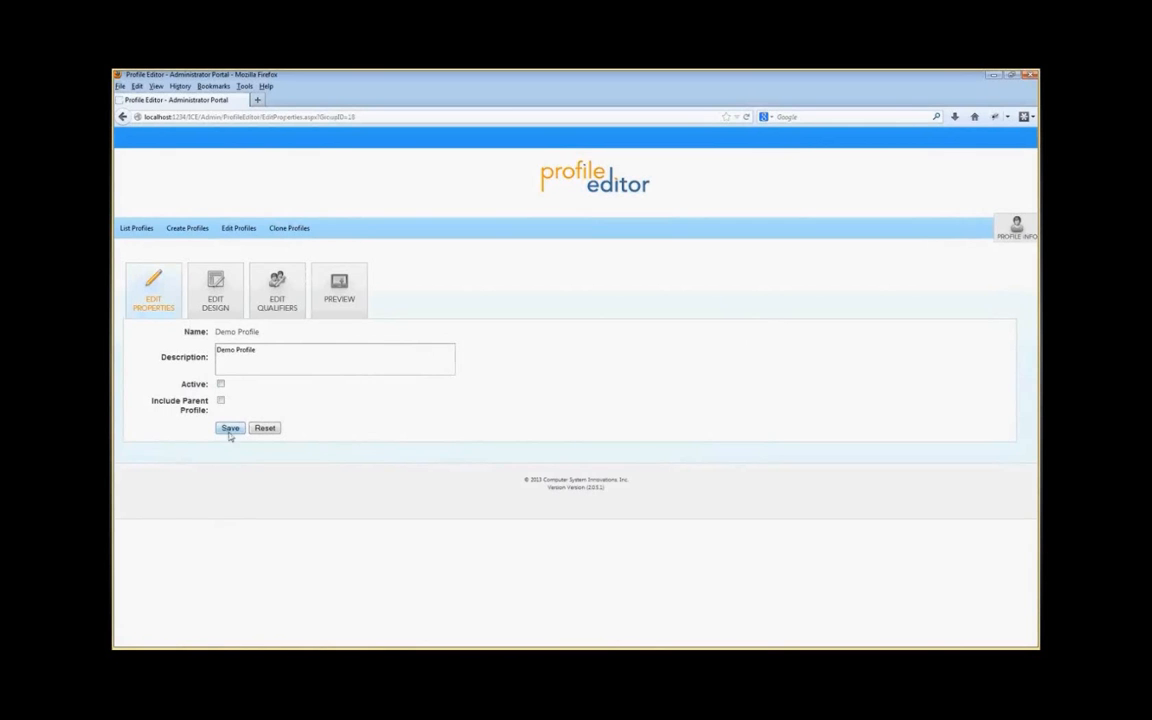
click(136, 228)
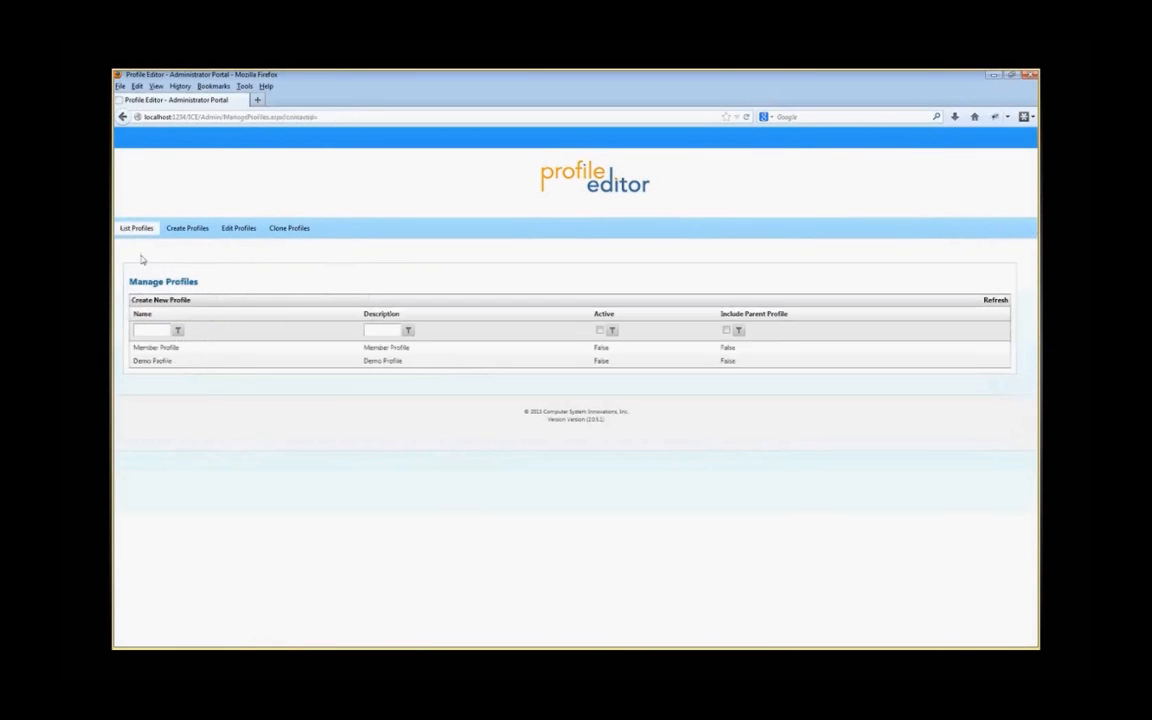
Step: Open Member Profile's properties, mark it Active, and save
right_click(193, 347)
click(210, 356)
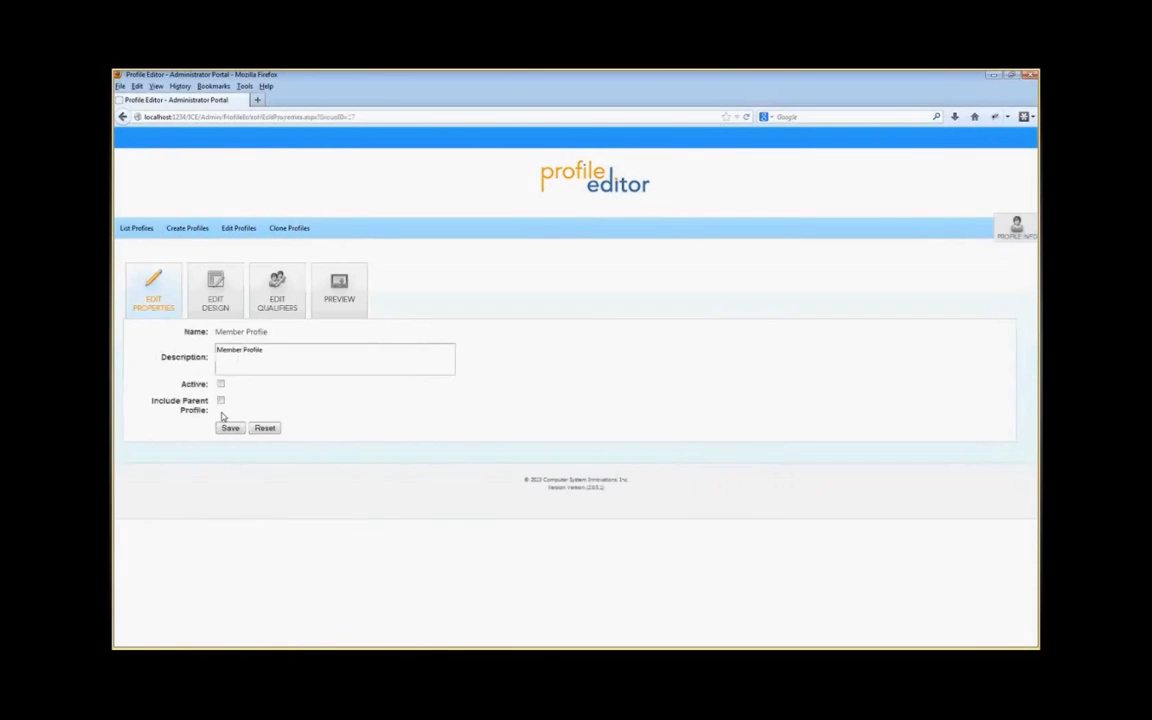
click(221, 384)
click(229, 429)
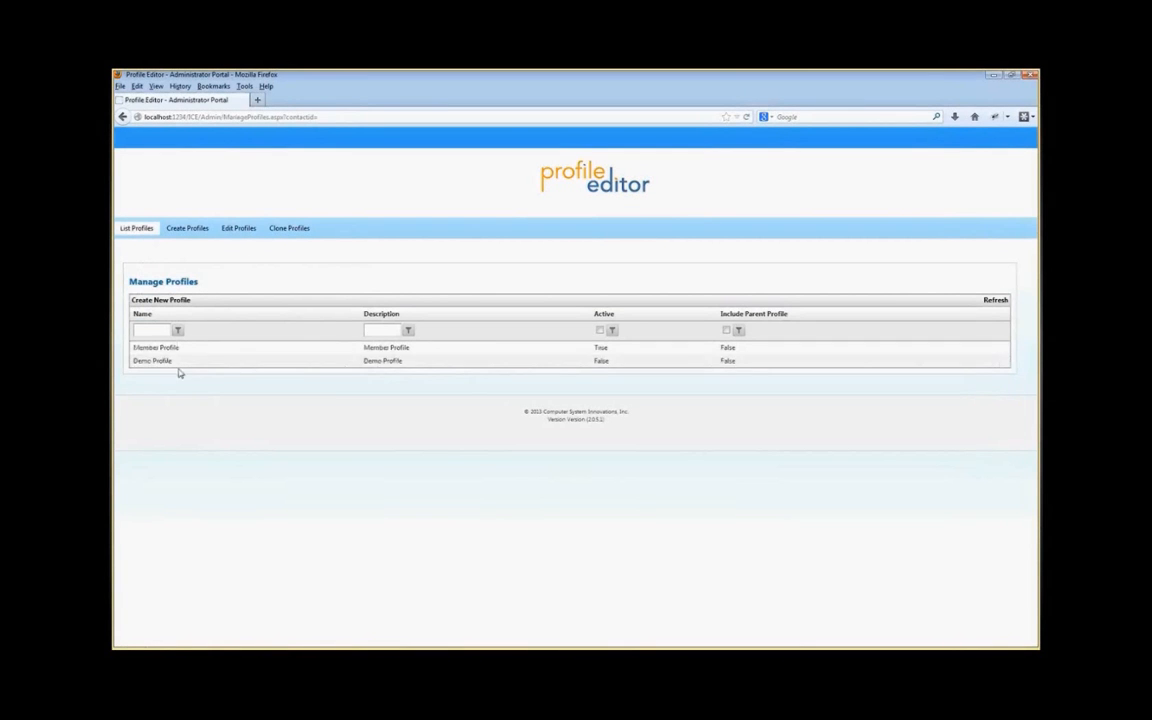
Step: Open Demo Profile's design and inspect the Last Name field's appearance and basic settings without changing them
right_click(180, 364)
click(186, 371)
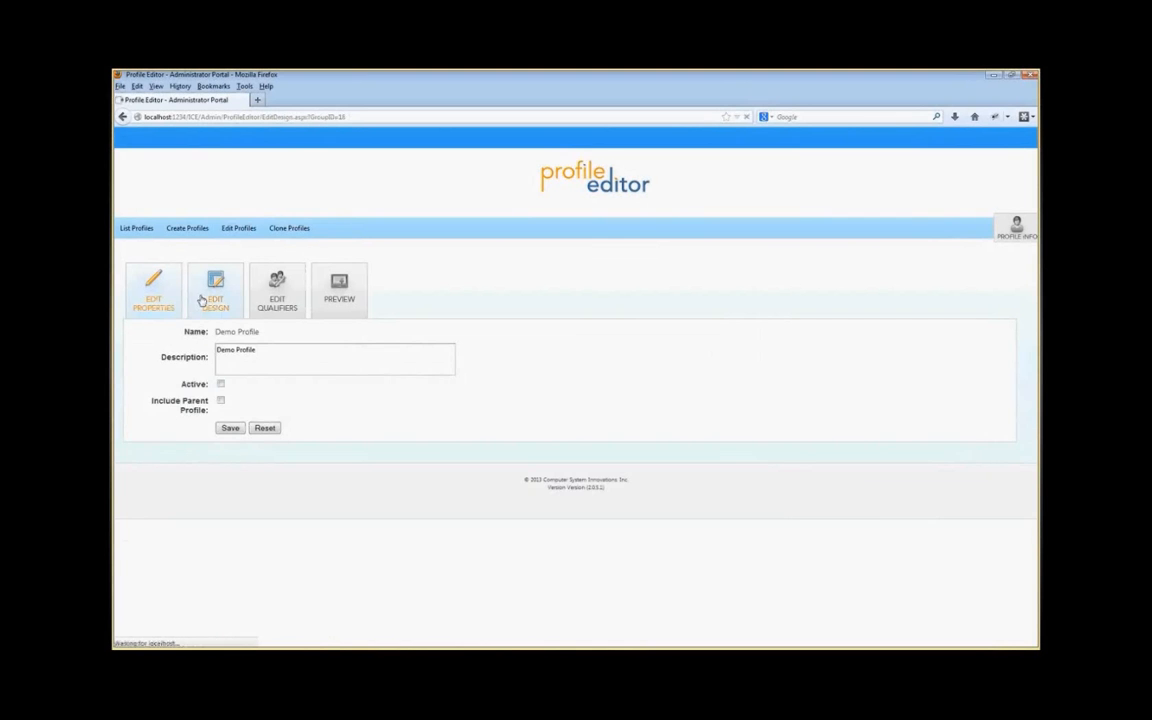
click(212, 288)
double_click(224, 497)
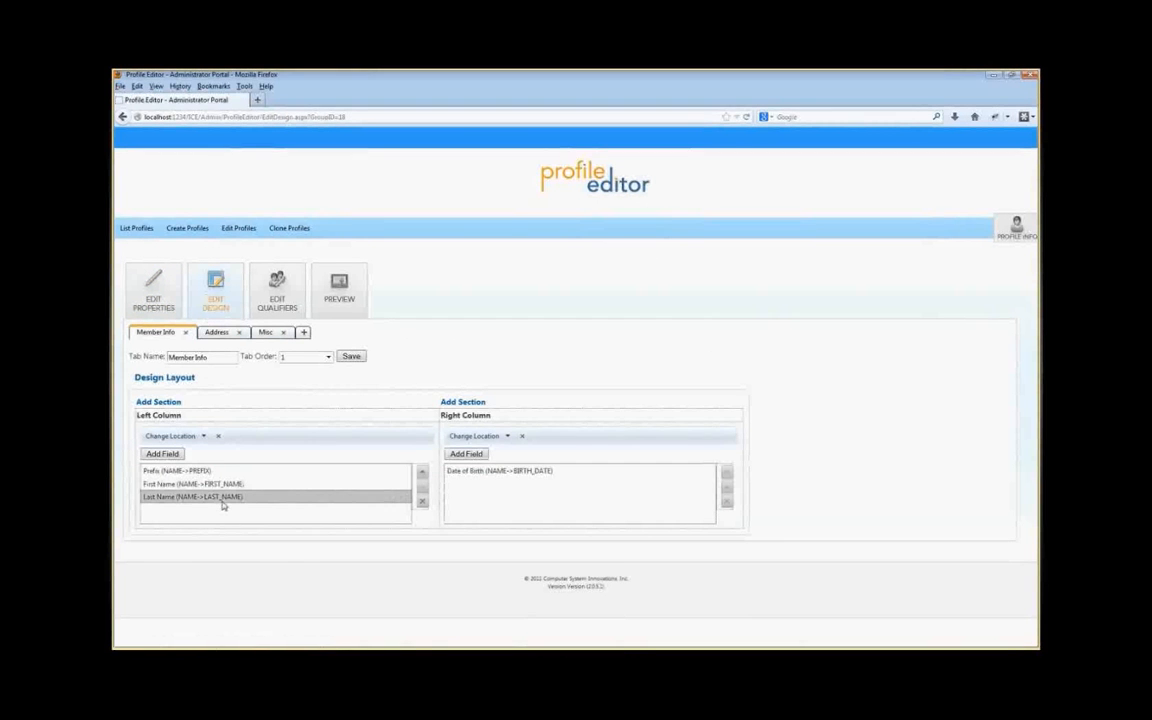
click(476, 463)
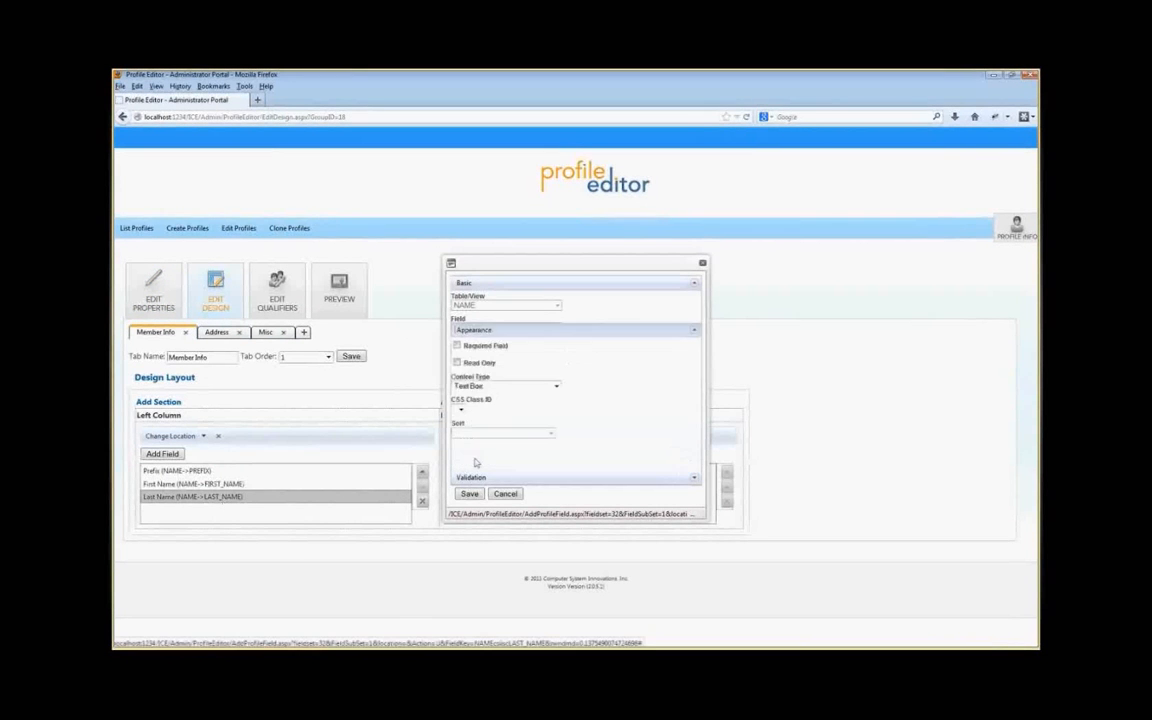
click(515, 286)
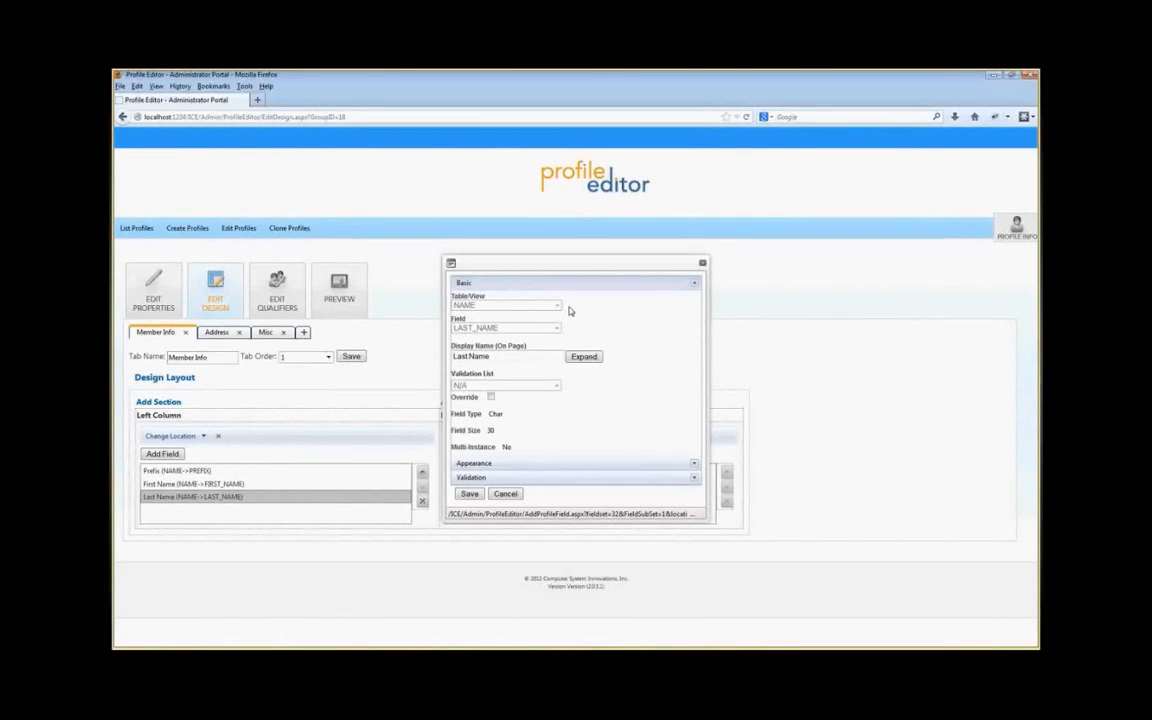
click(506, 495)
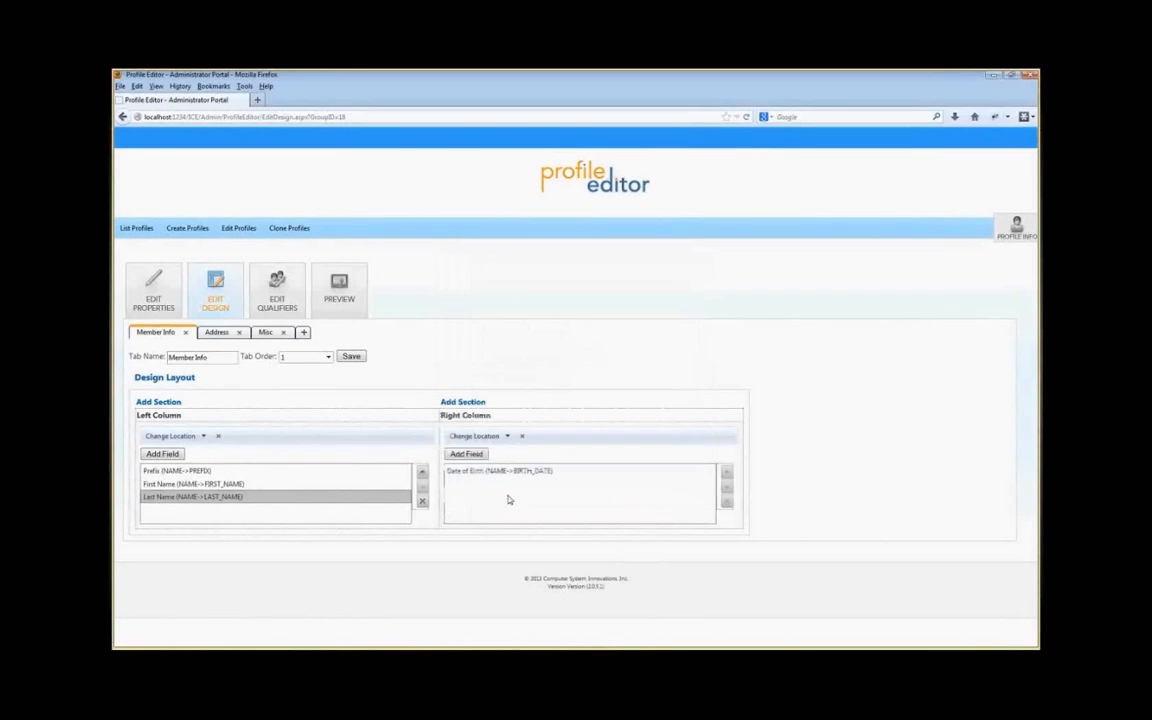
Step: Add the JOIN_DATE field from the NAME table to the left column as Read Only, then preview the profile
click(164, 454)
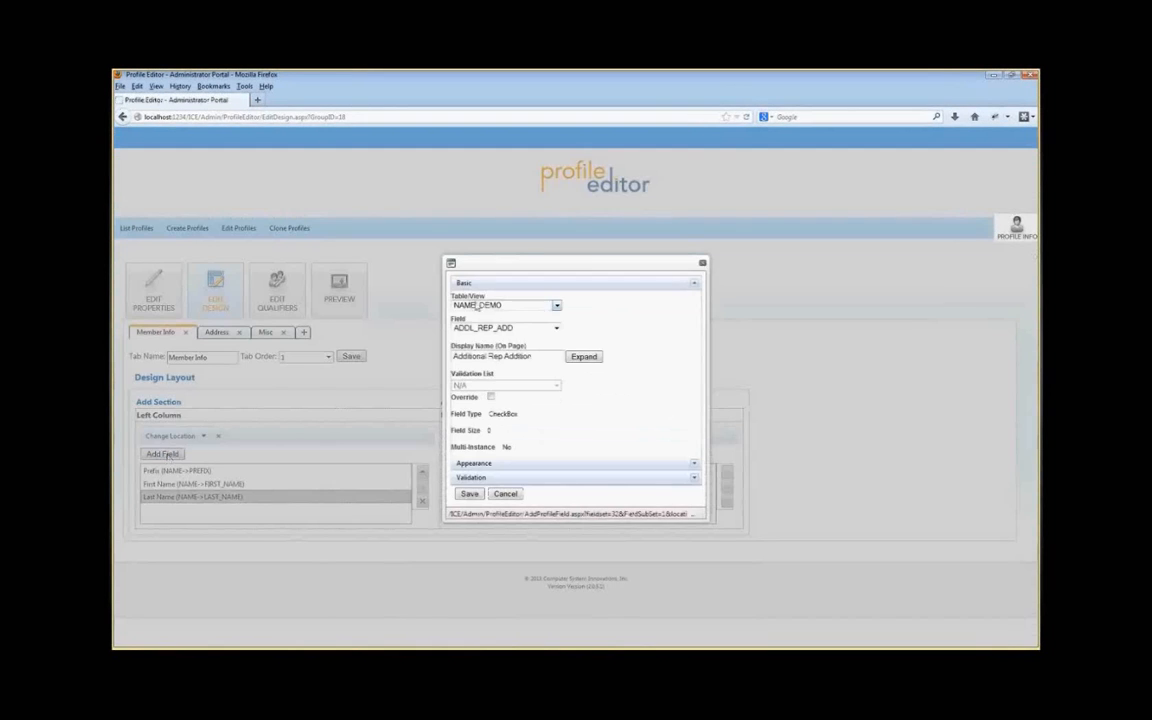
click(556, 305)
click(496, 335)
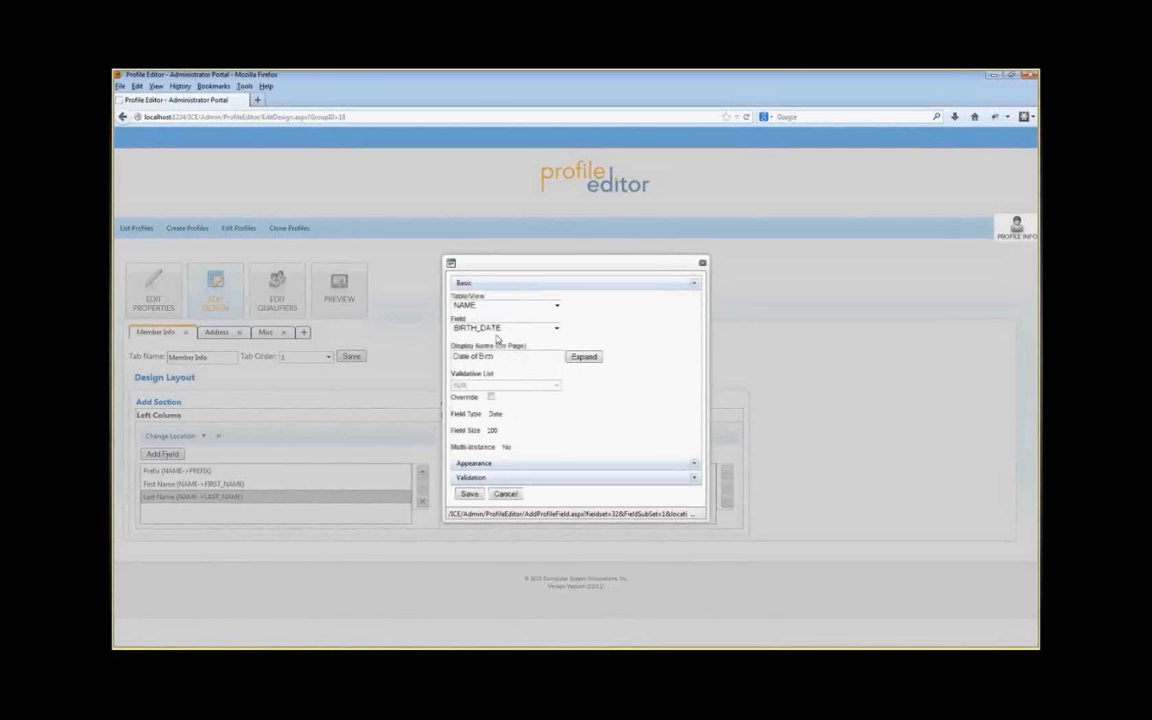
click(556, 328)
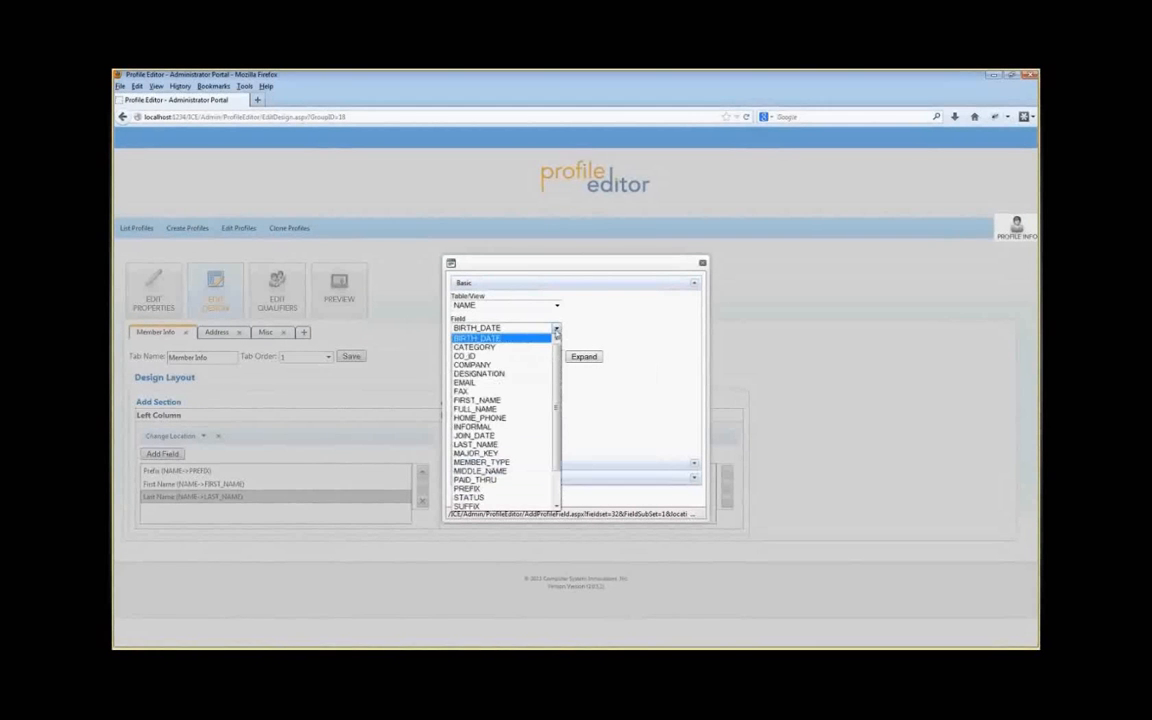
click(490, 437)
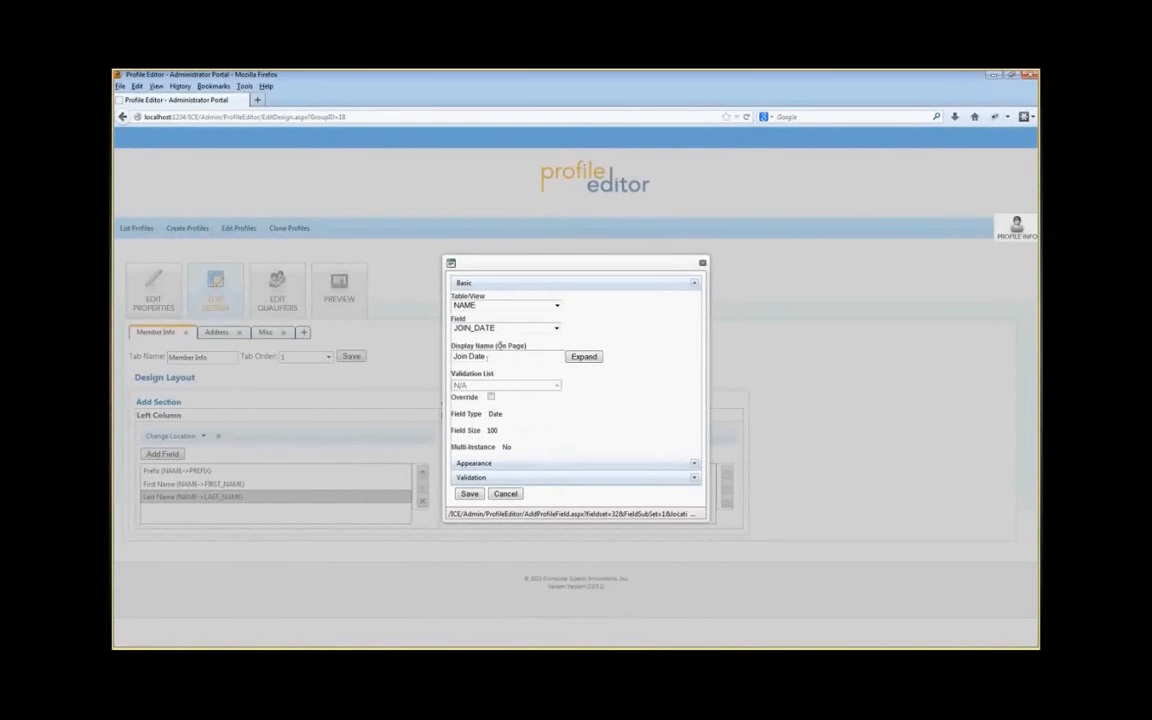
click(470, 463)
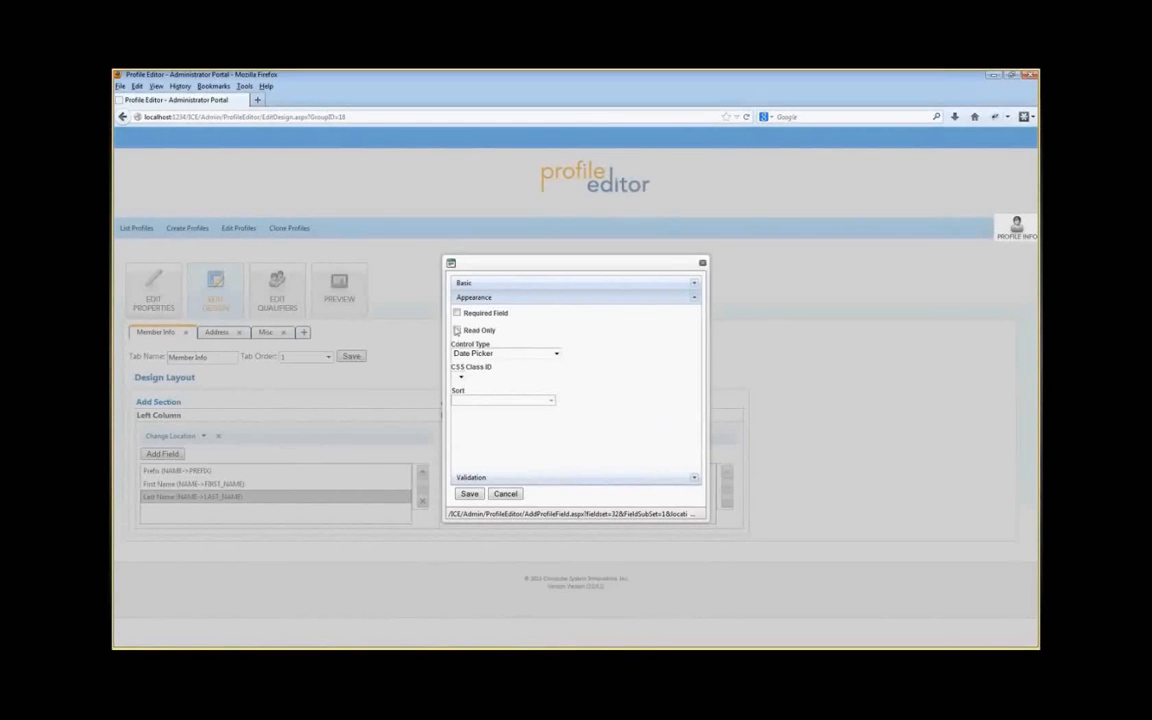
click(459, 332)
click(470, 494)
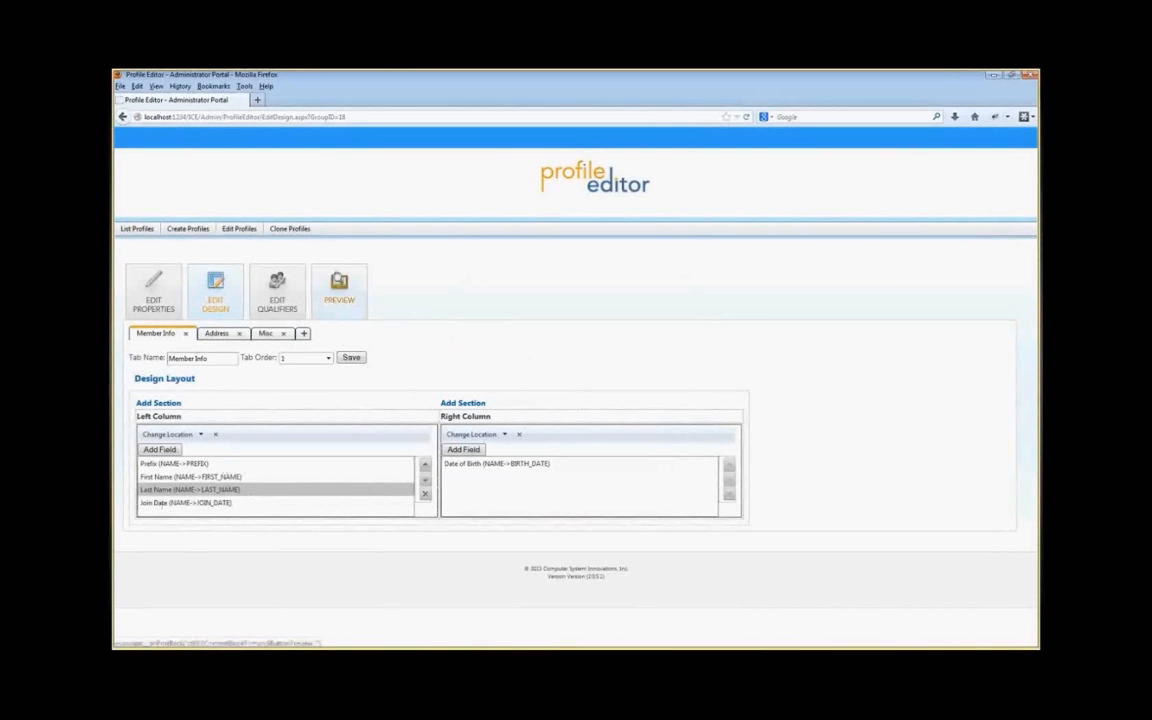
click(339, 293)
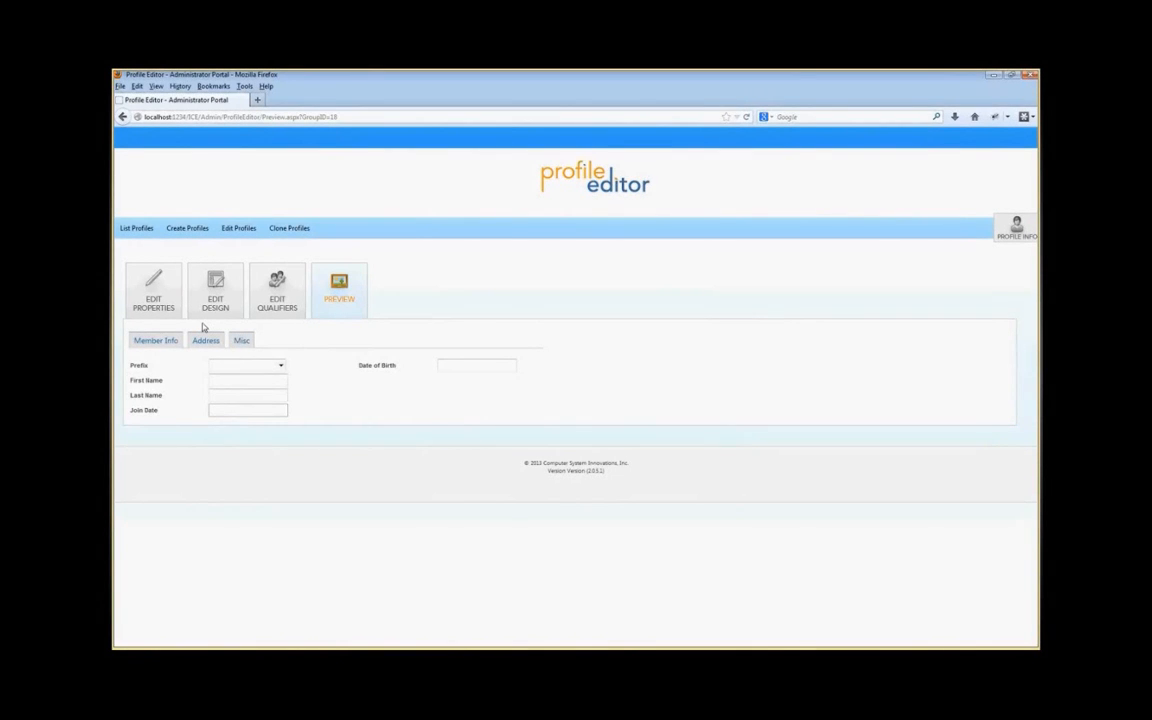
click(215, 290)
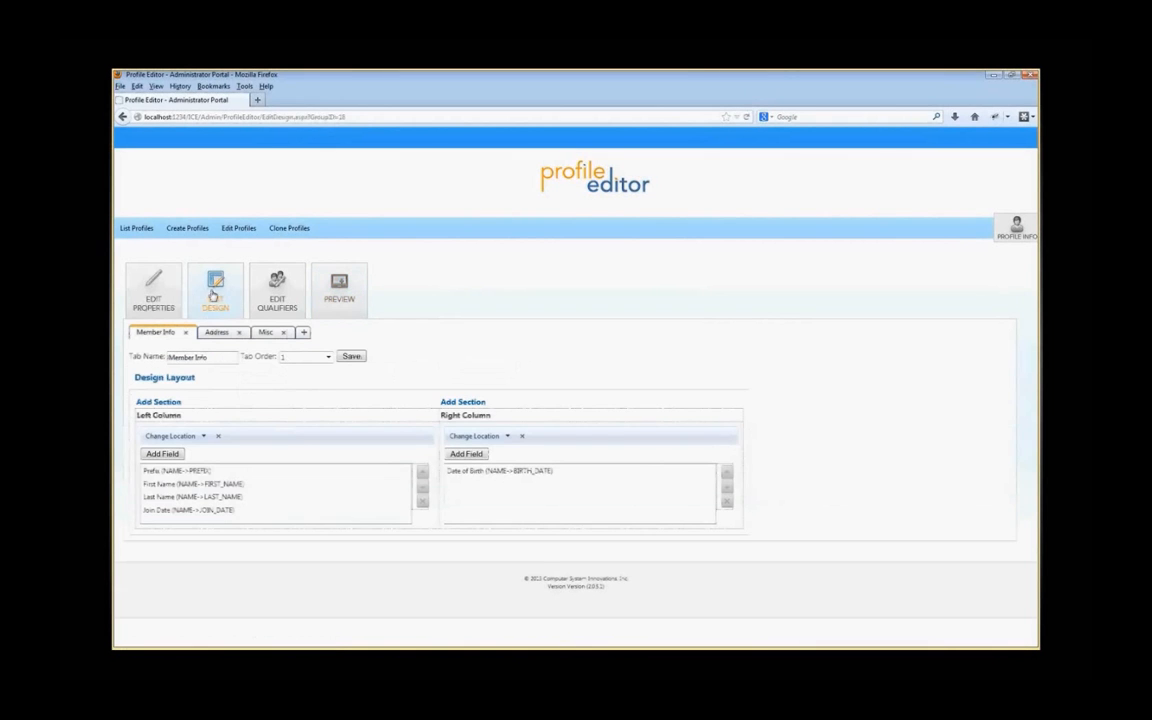
click(162, 453)
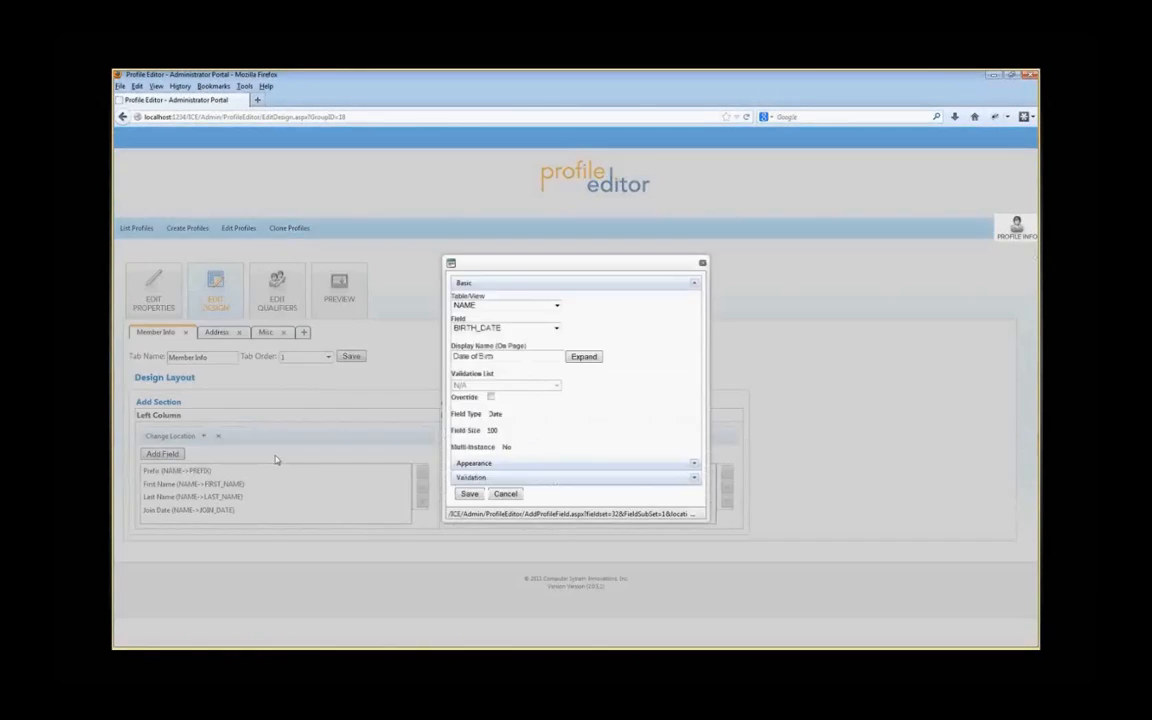
click(557, 305)
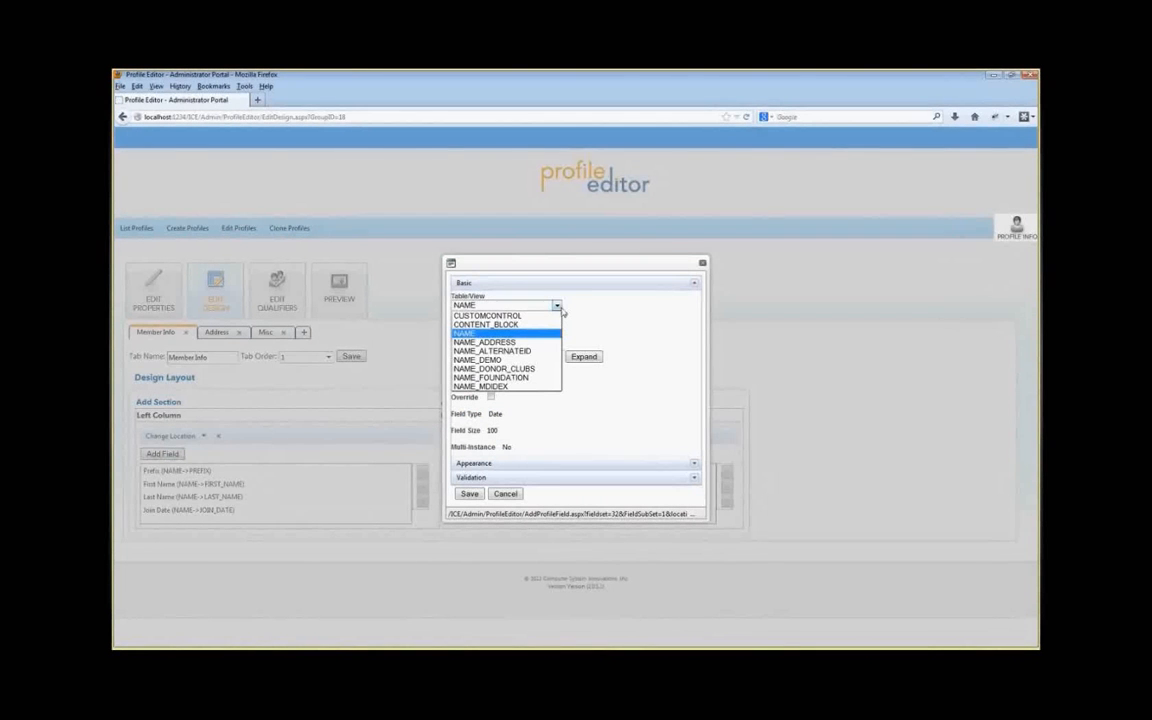
click(490, 306)
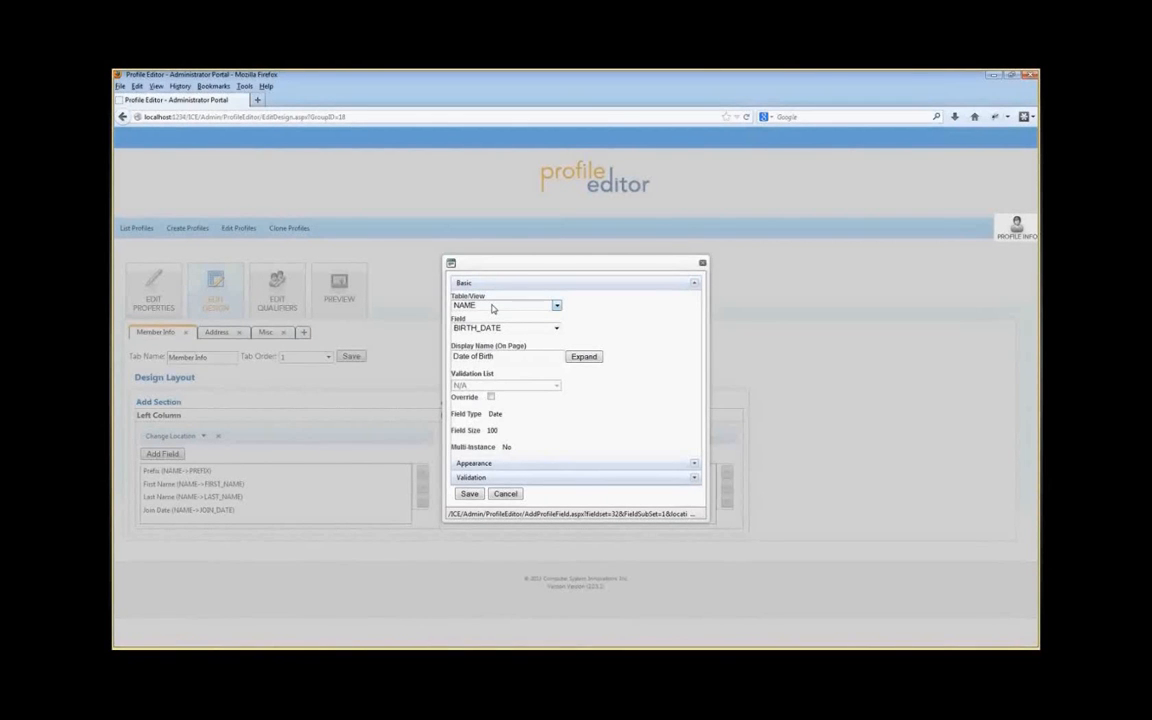
click(500, 308)
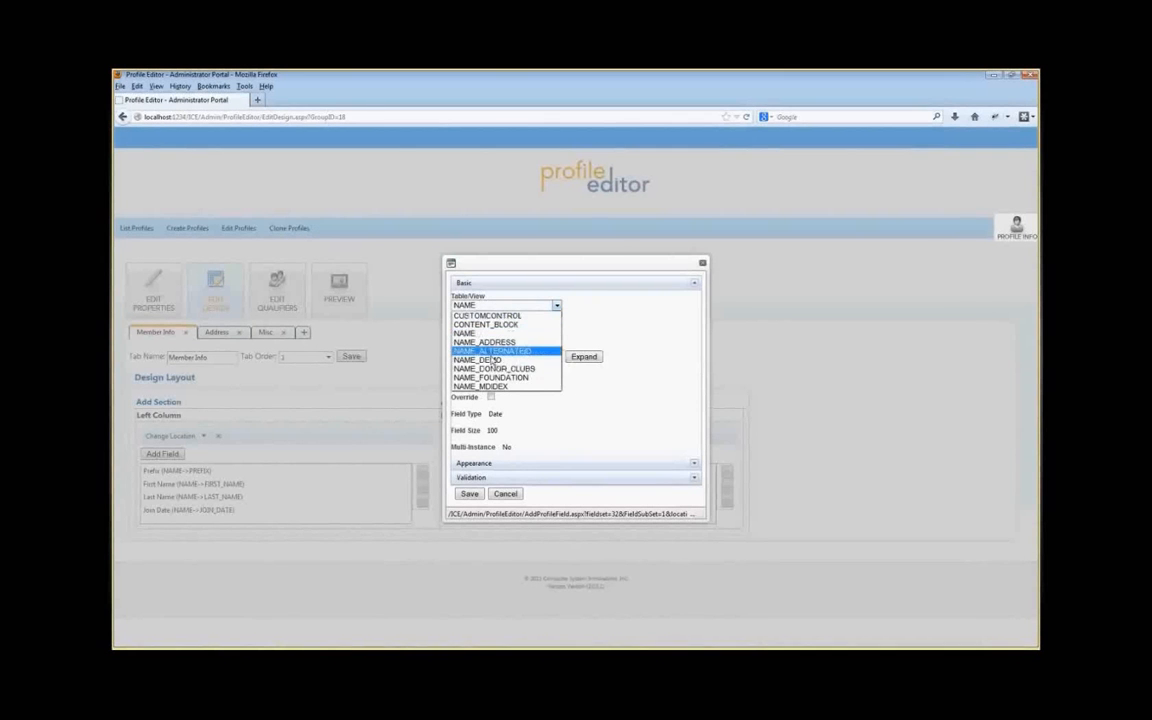
click(498, 333)
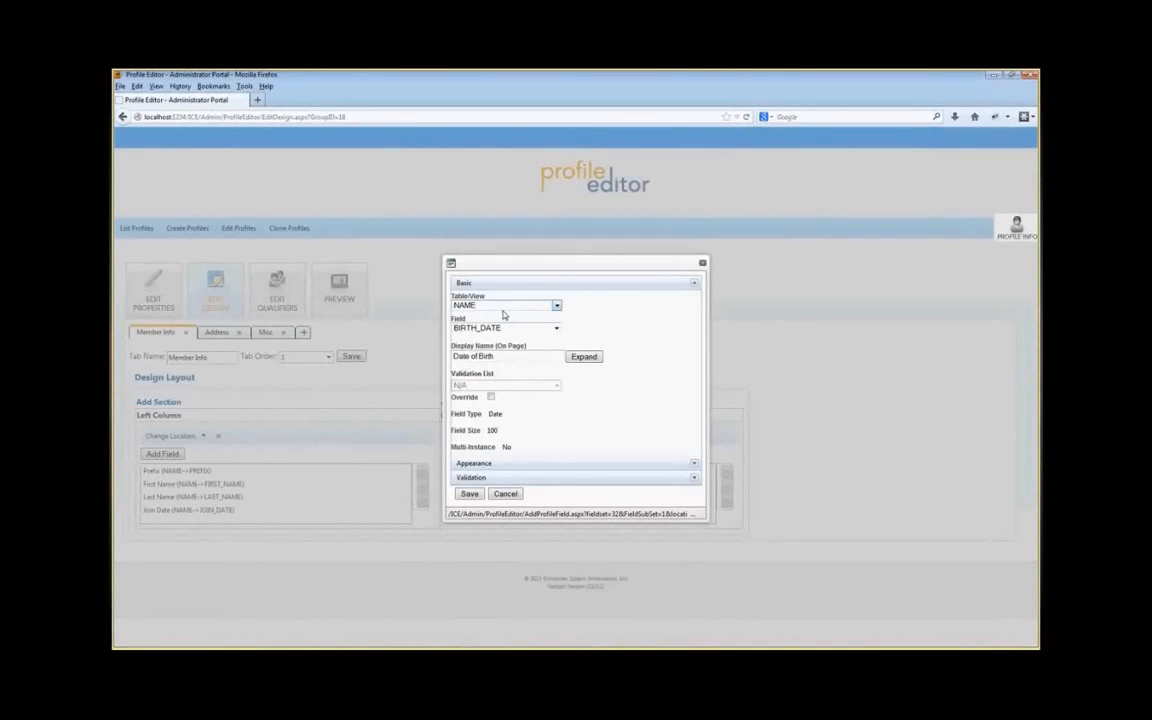
click(702, 263)
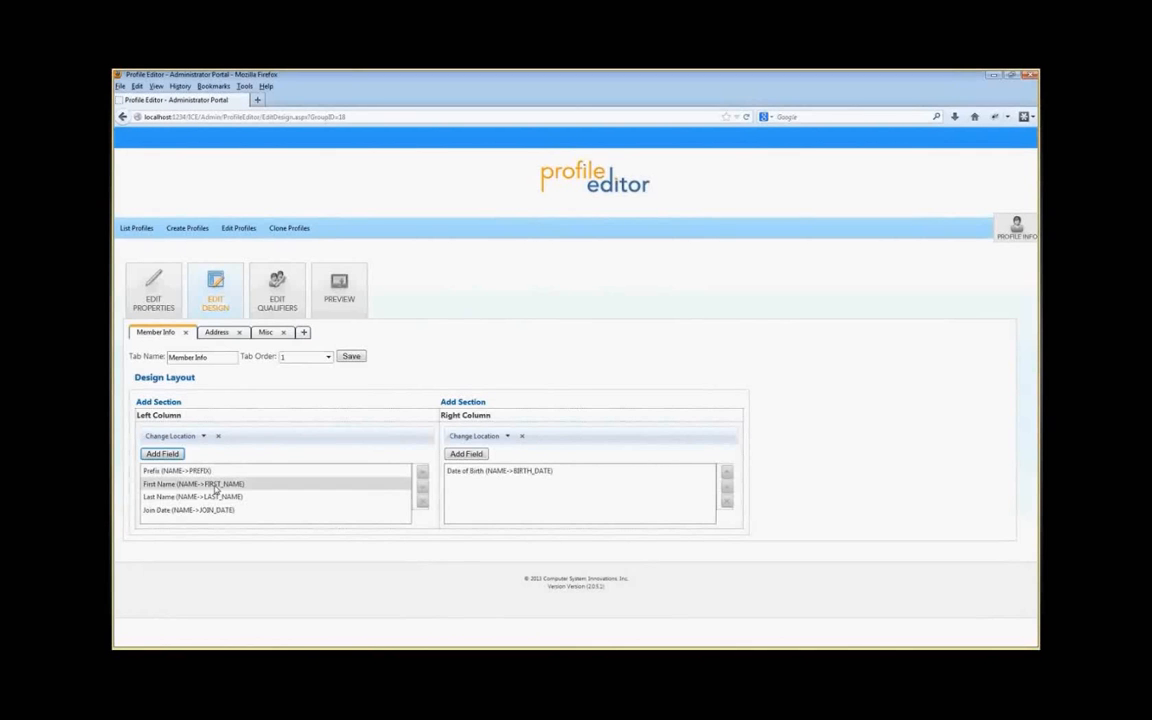
Step: Try to add a new section with the DC_DONOR_CLUB field from the NAME_DONOR_CLUBS table
click(162, 405)
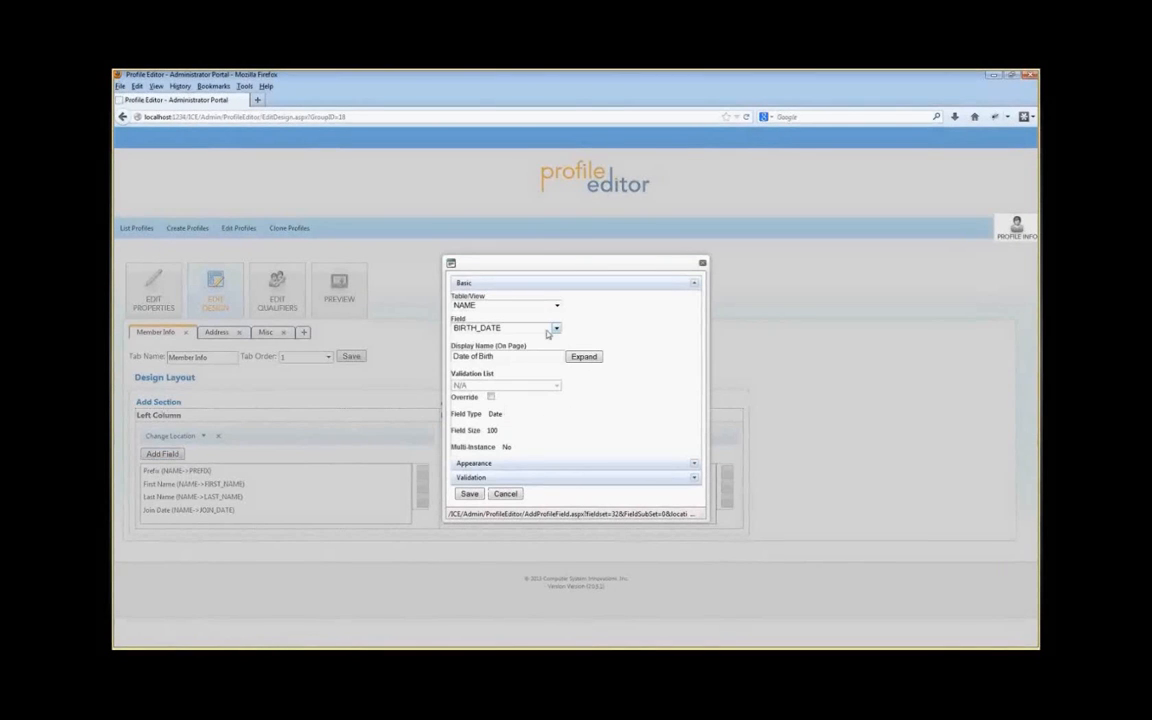
click(530, 305)
click(515, 358)
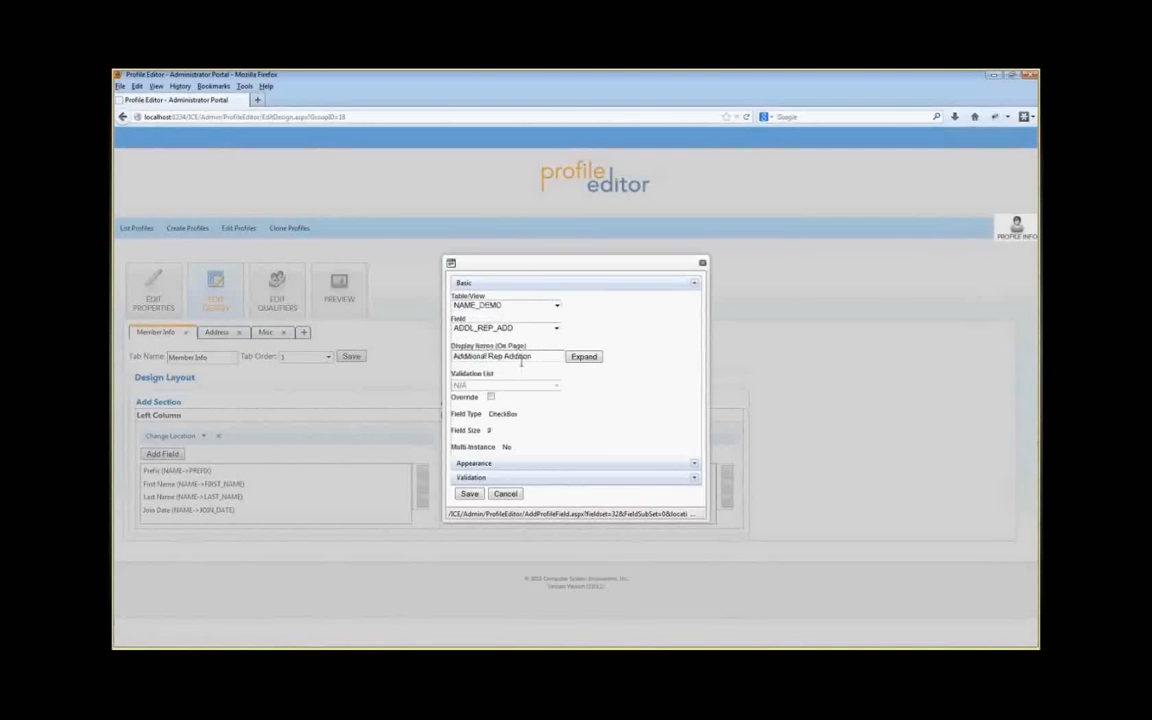
click(540, 305)
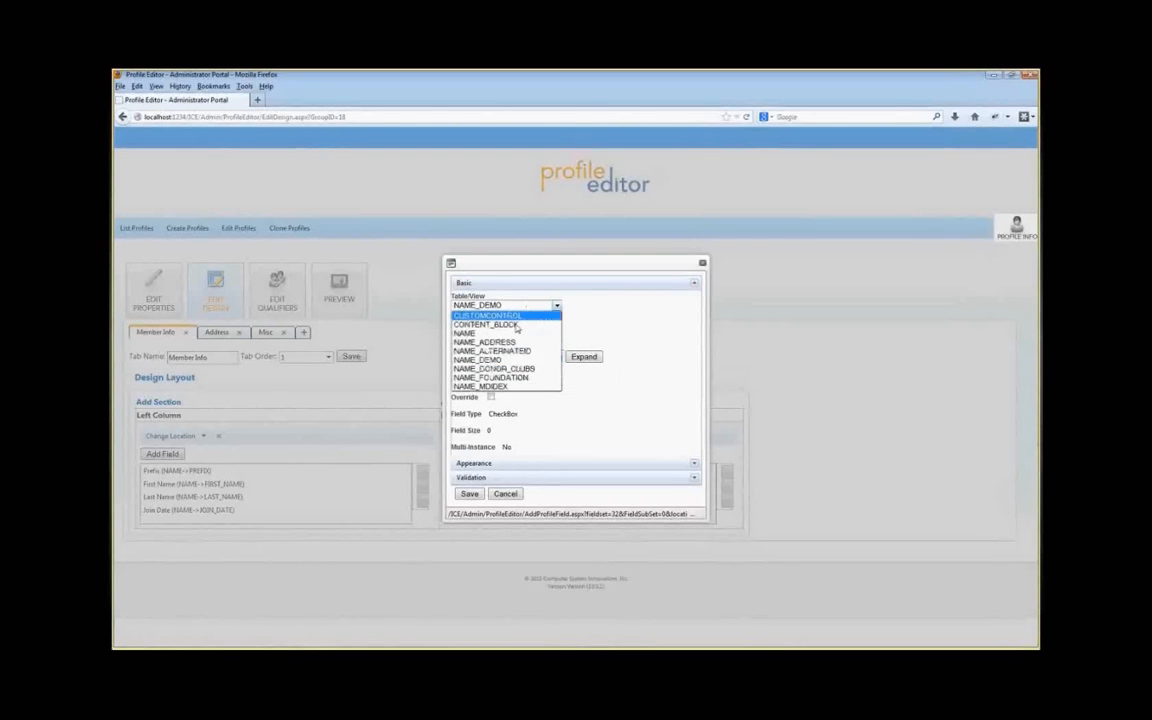
click(503, 369)
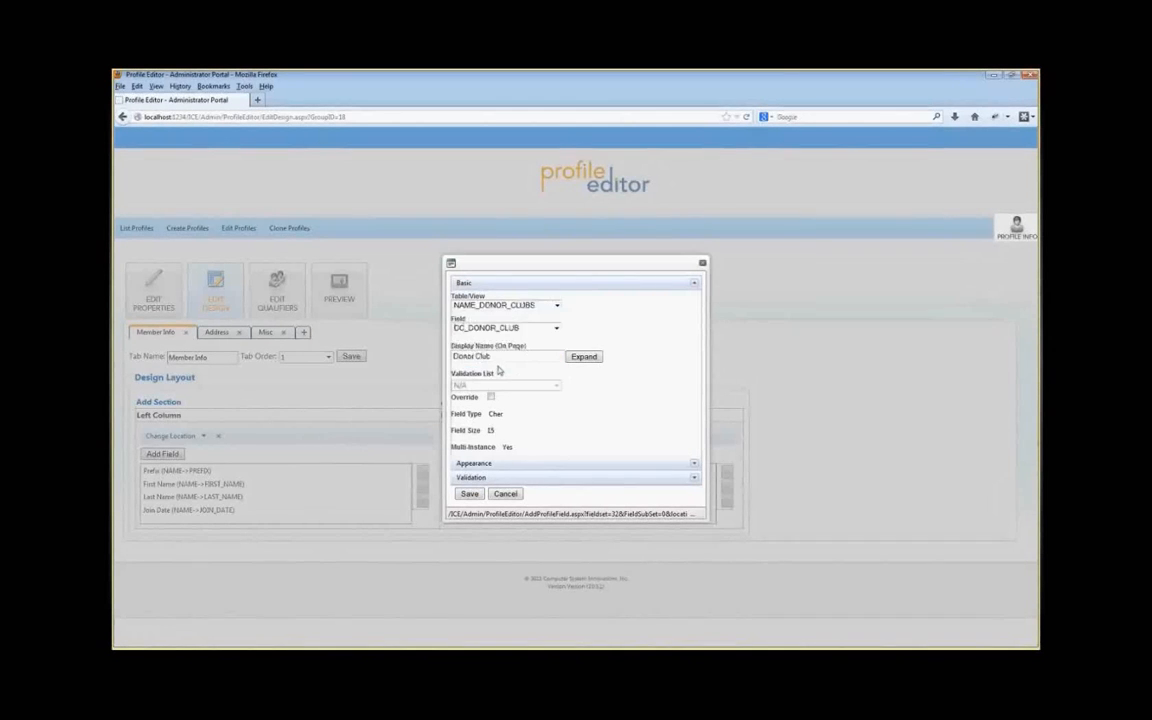
click(557, 328)
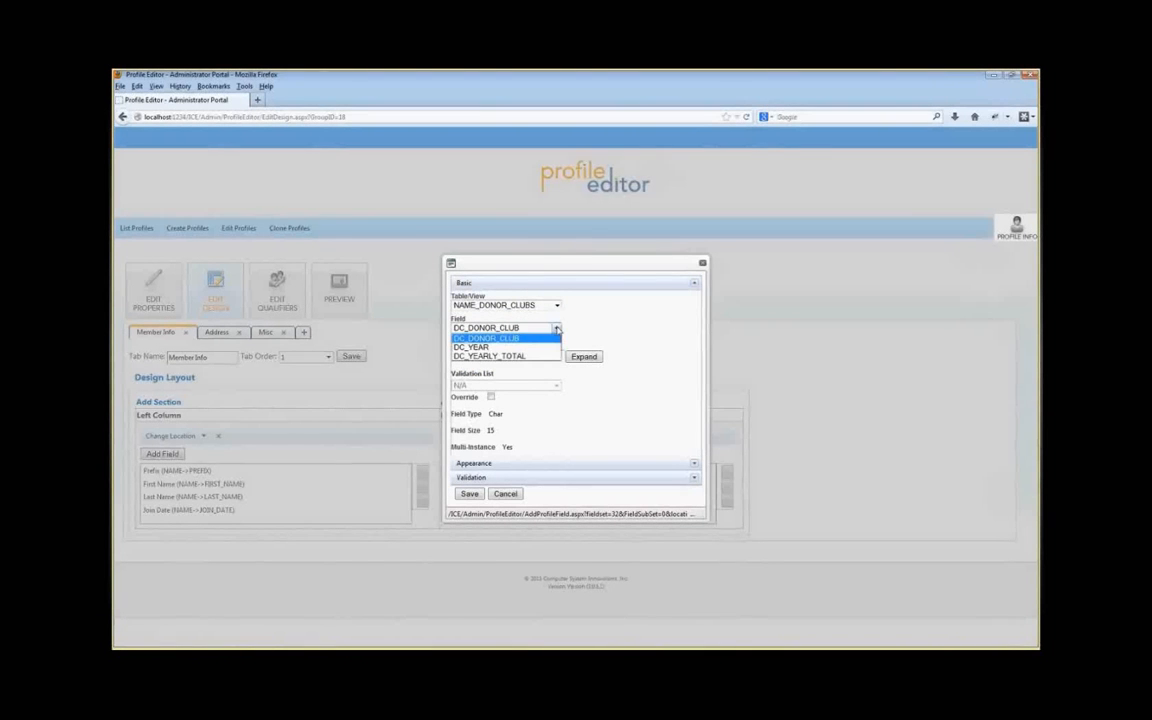
click(526, 340)
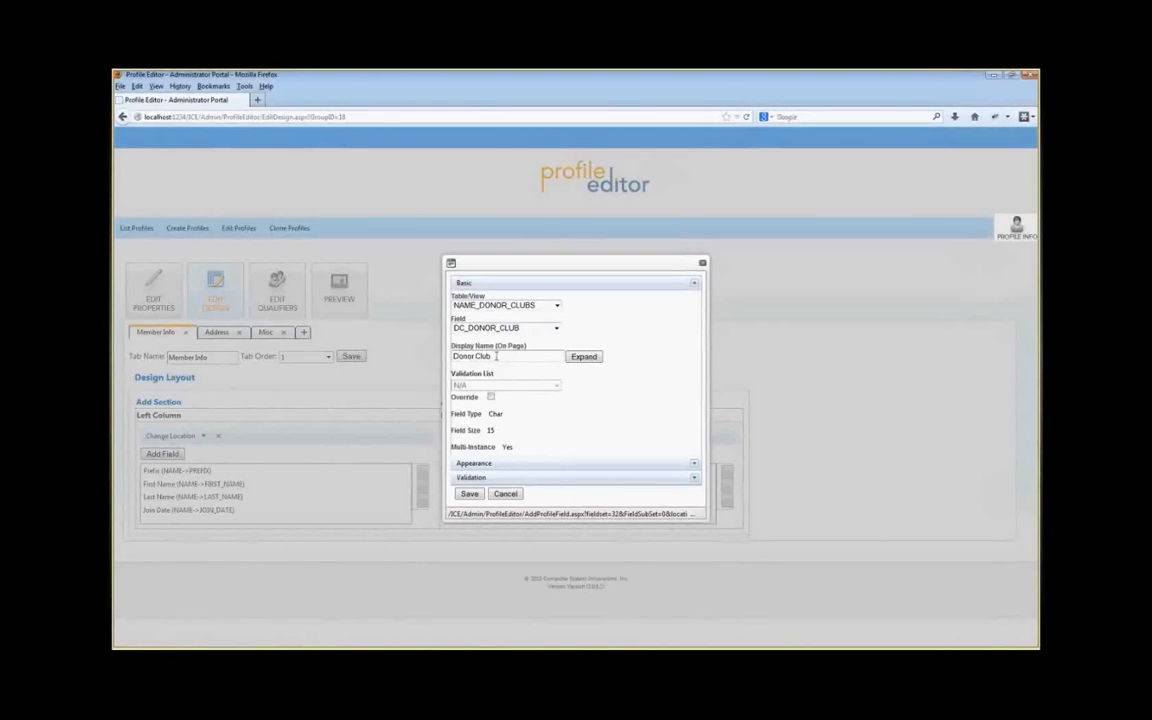
click(468, 494)
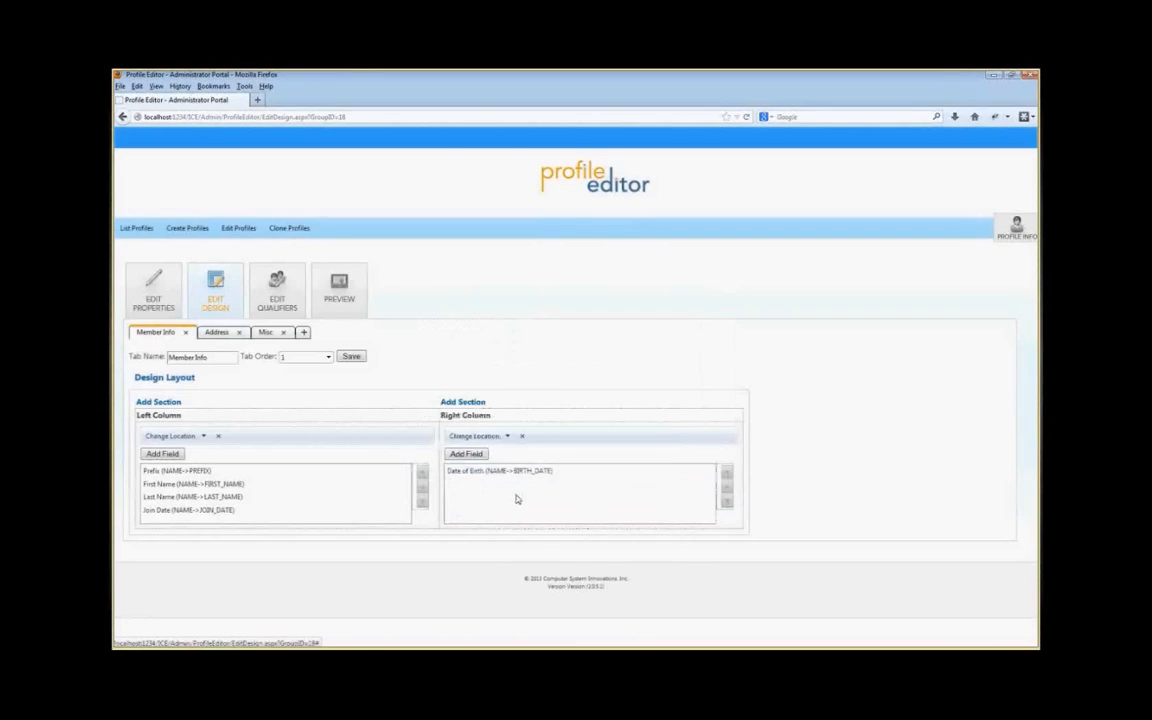
Step: Add a new section containing the Donor Club field from the NAME_DONOR_CLUBS table
click(162, 453)
click(505, 305)
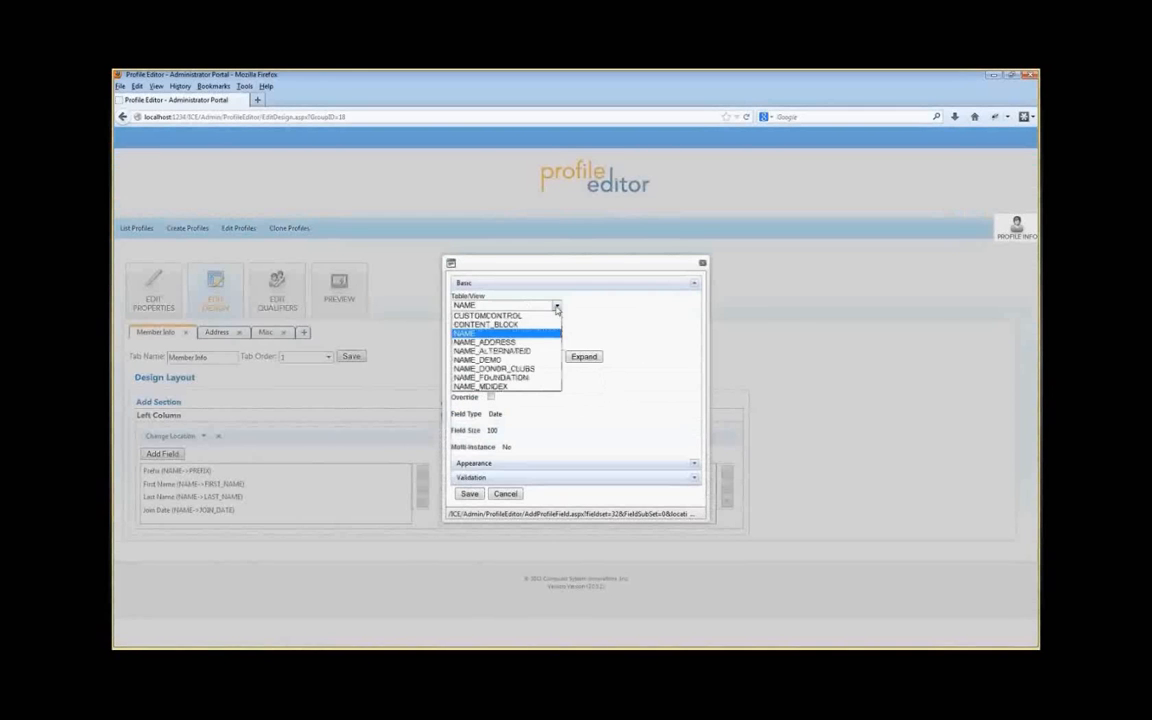
click(497, 369)
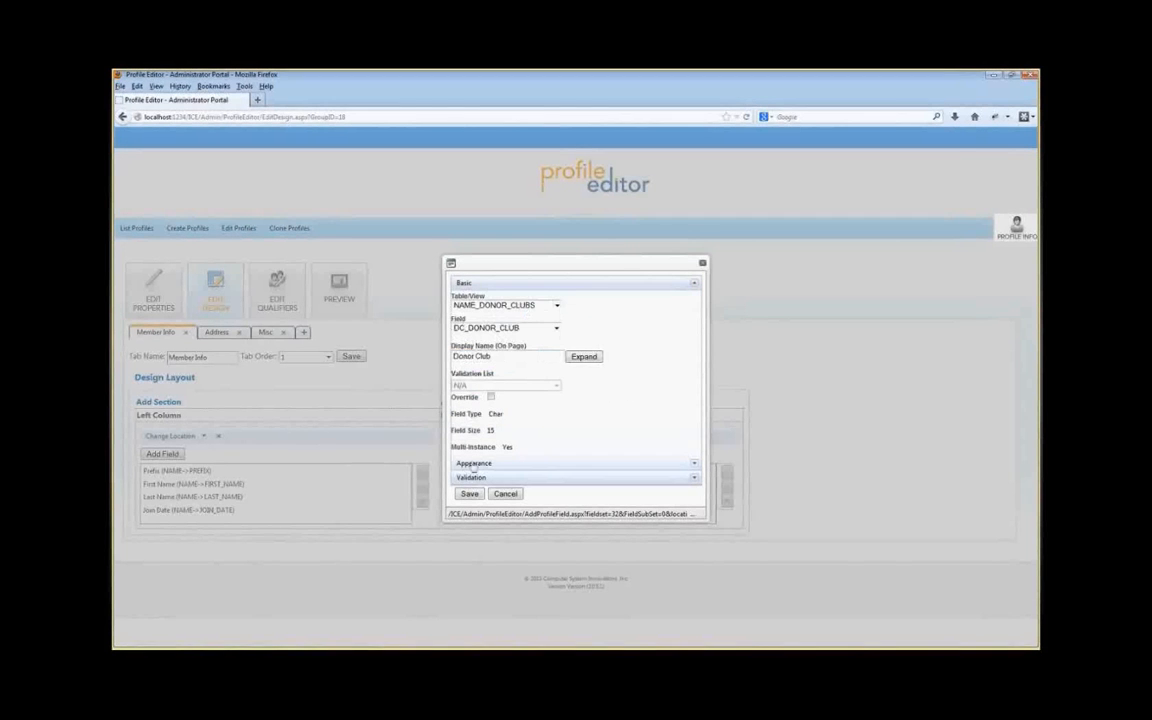
click(471, 495)
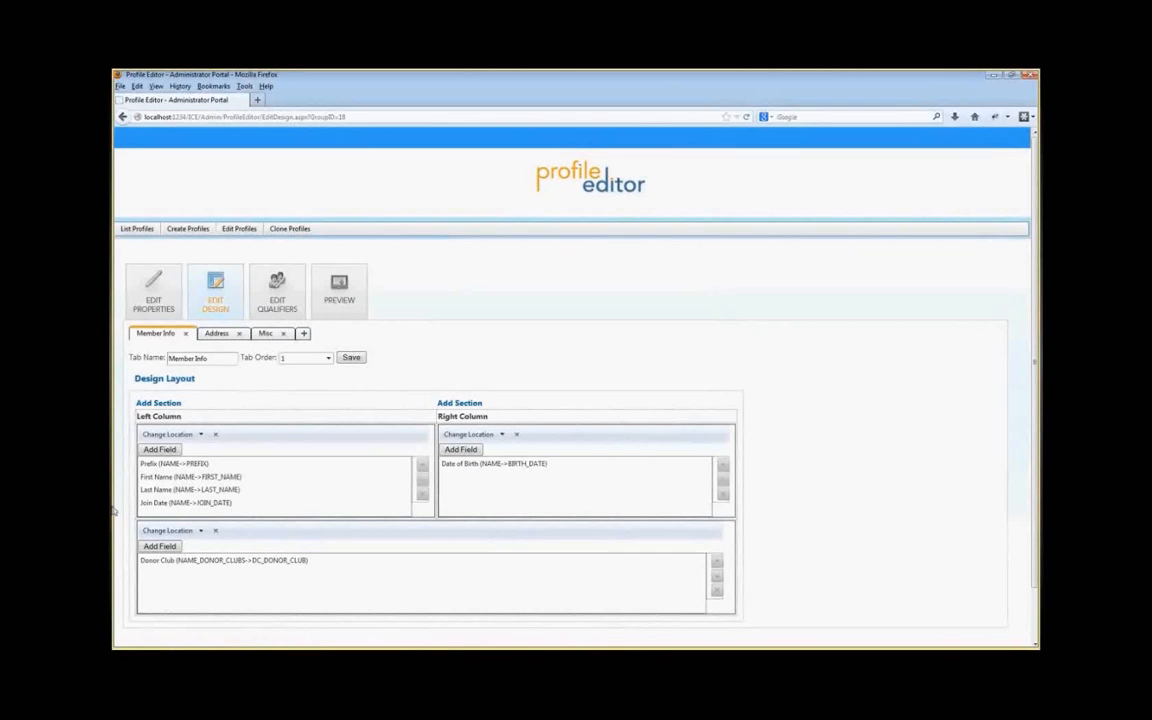
Step: Add the DC_YEAR field to the donor club section
click(160, 546)
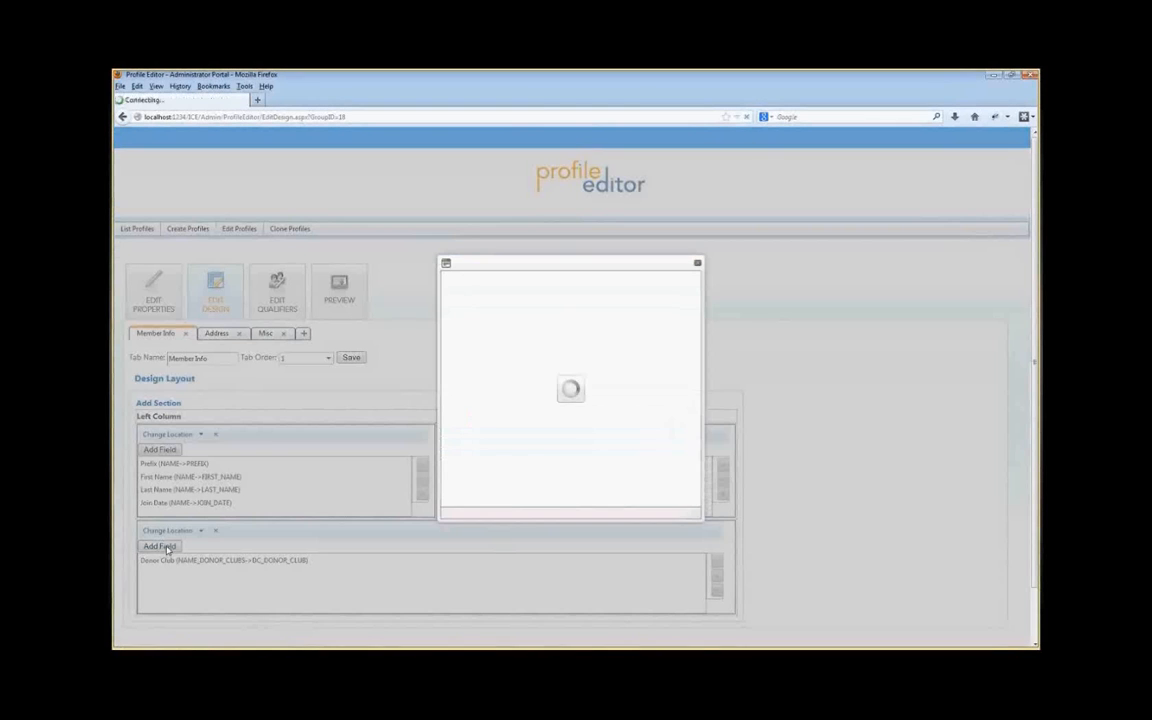
click(505, 328)
click(468, 347)
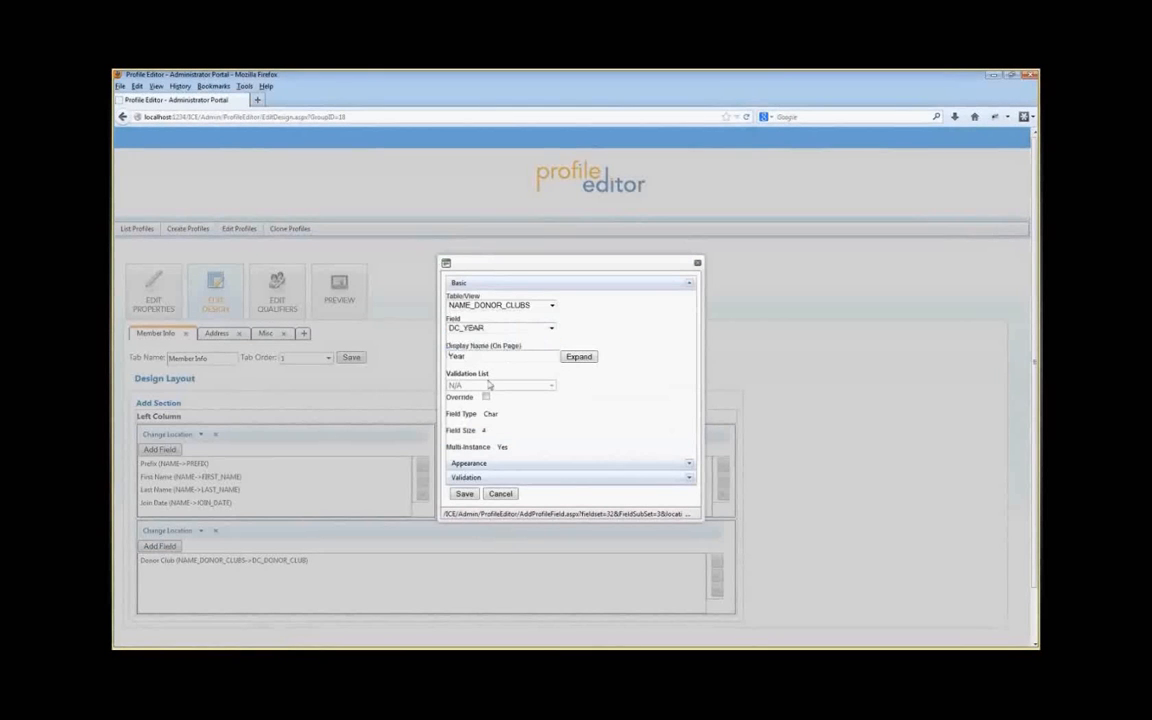
key(Escape)
Step: Add the DC_YEARLY_TOTAL field to the donor club section and preview the profile
click(160, 546)
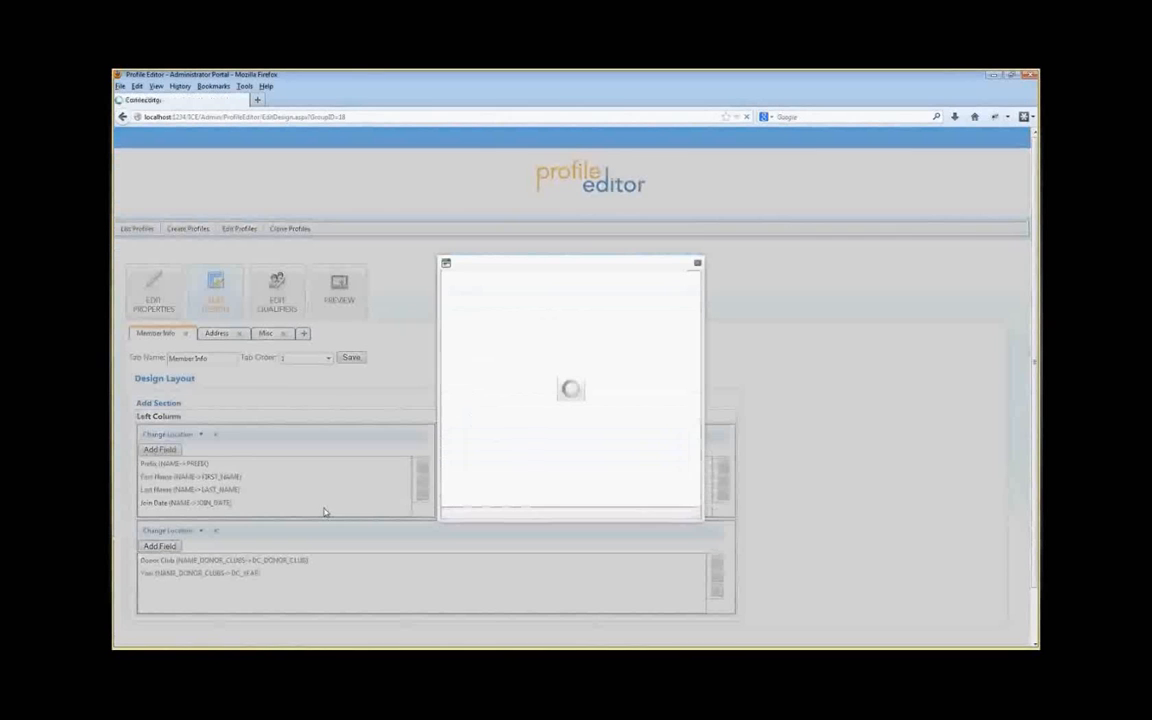
click(550, 328)
click(493, 356)
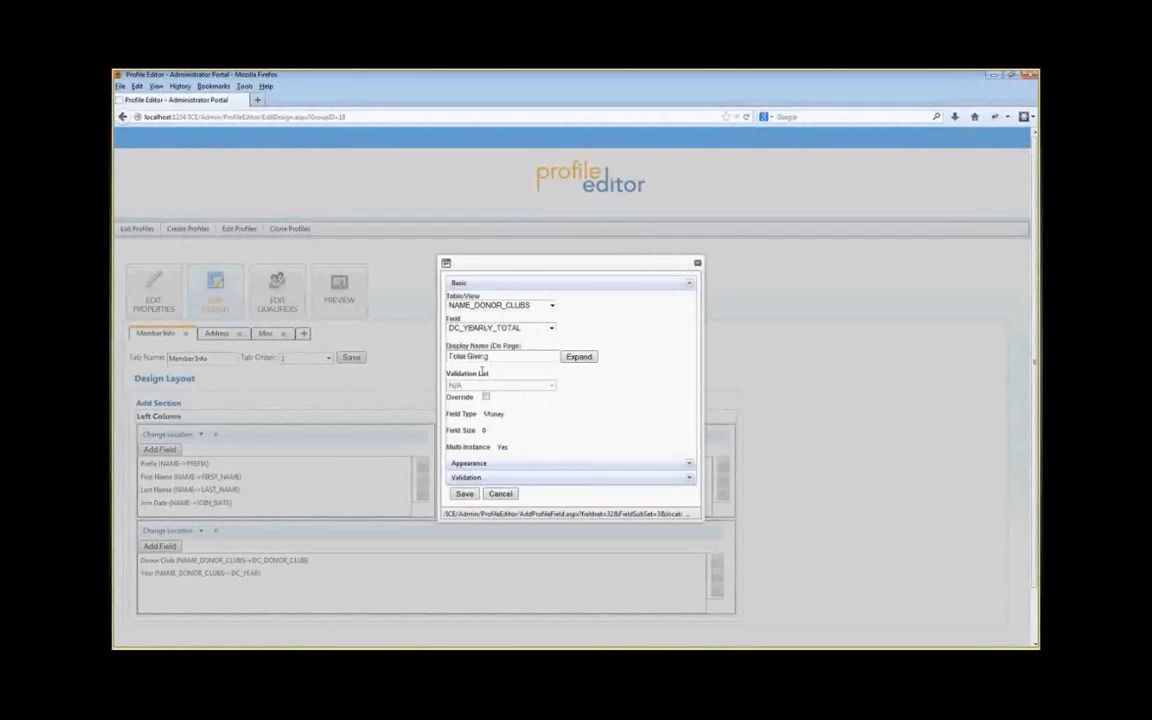
click(465, 494)
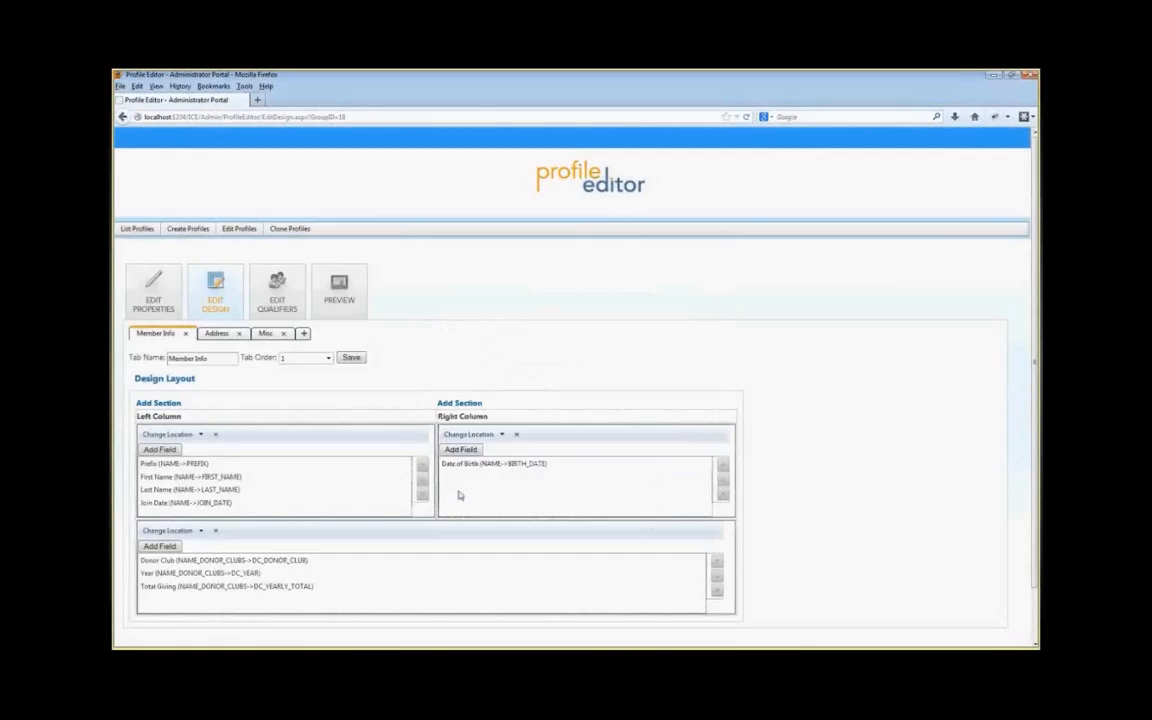
click(339, 290)
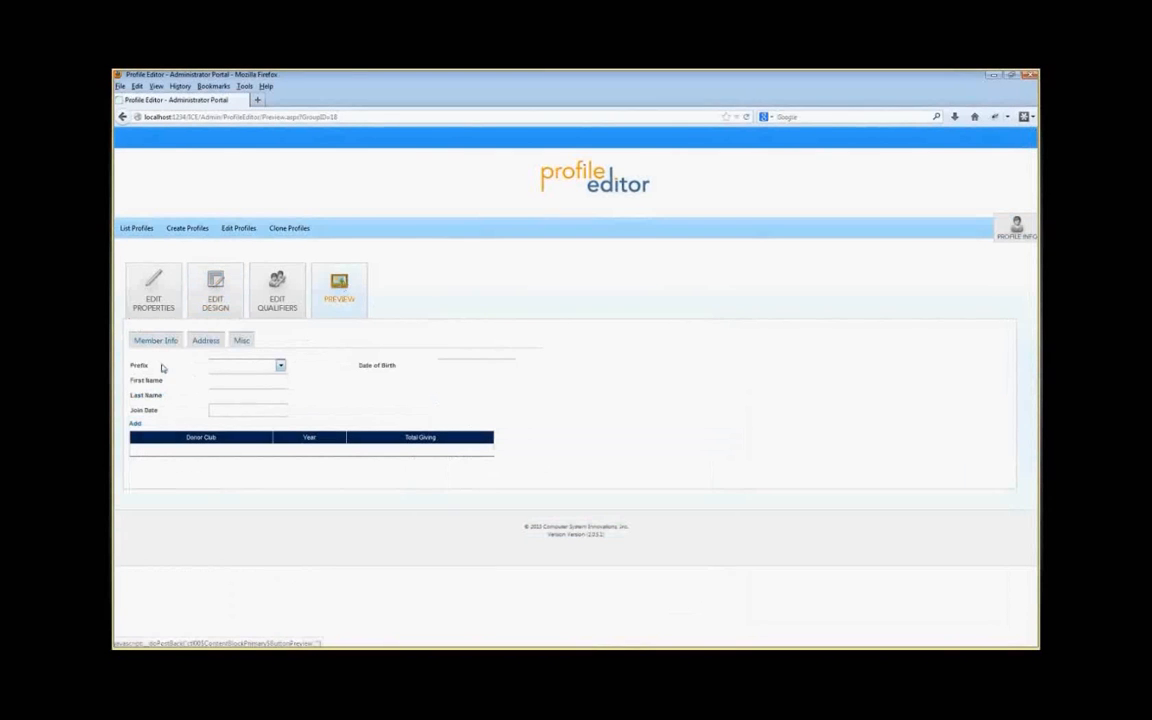
Step: Open the Prefix dropdown in the profile preview to check its options
click(237, 364)
click(281, 365)
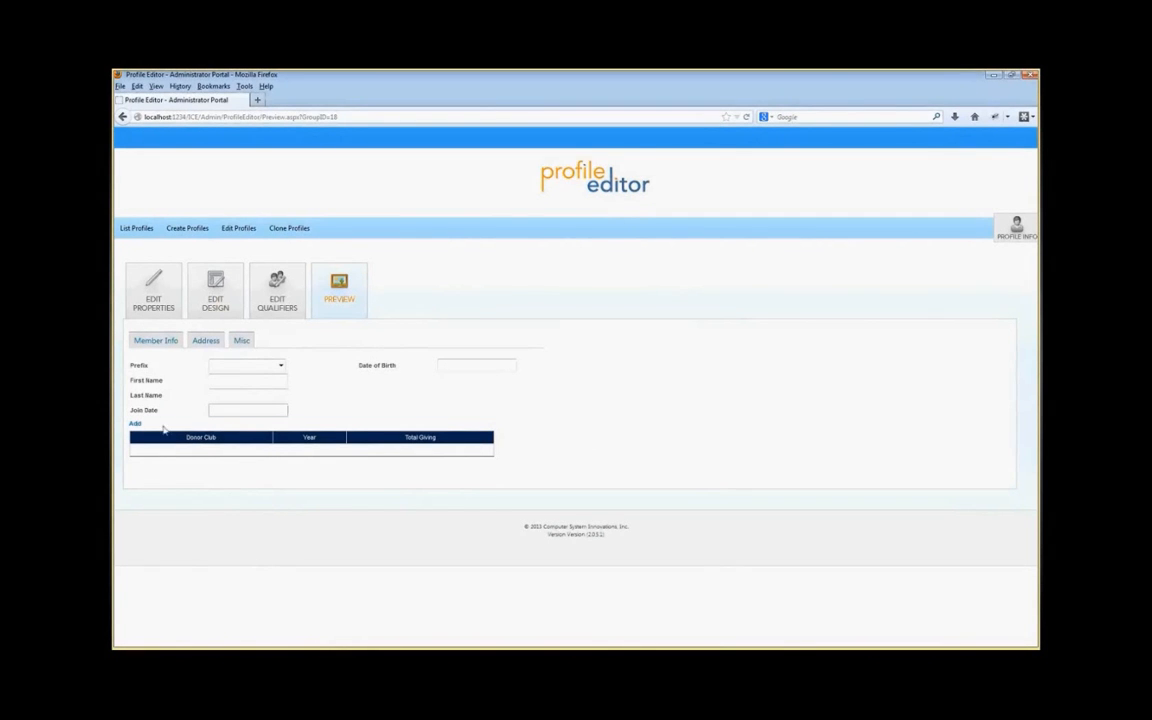
Step: In the design layout, open the Donor Club field's appearance settings, keep it Read Only and save
click(209, 300)
scroll(237, 394, down, 1)
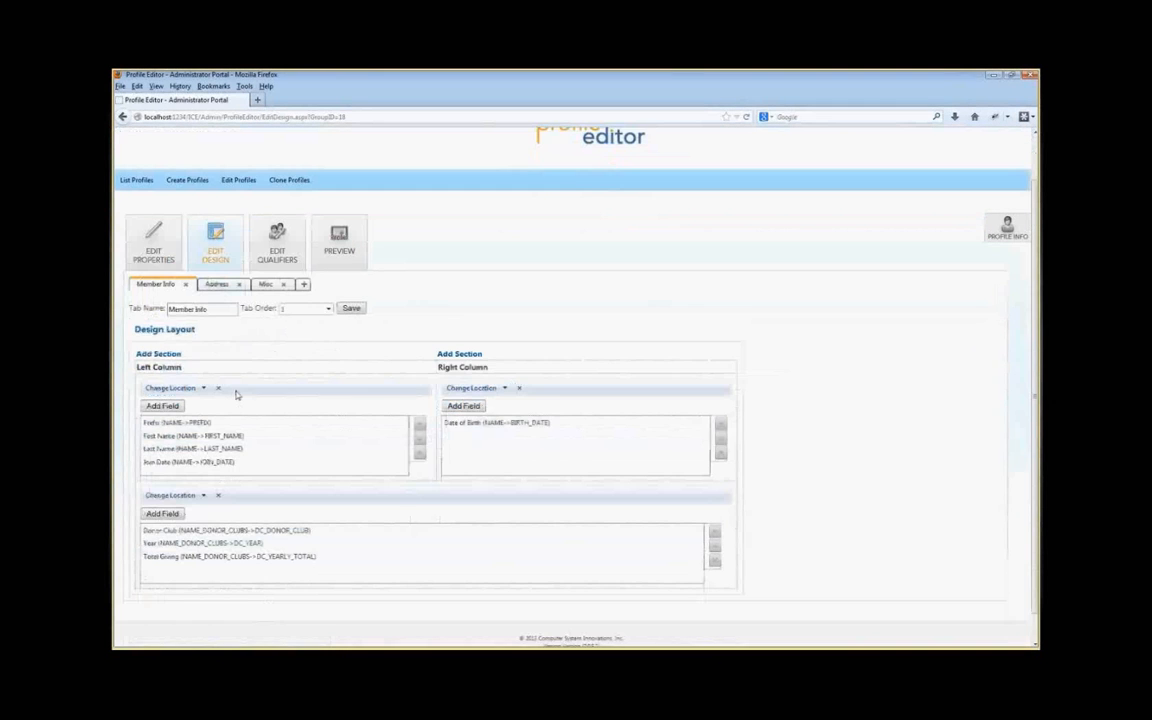
scroll(237, 394, down, 1)
double_click(187, 503)
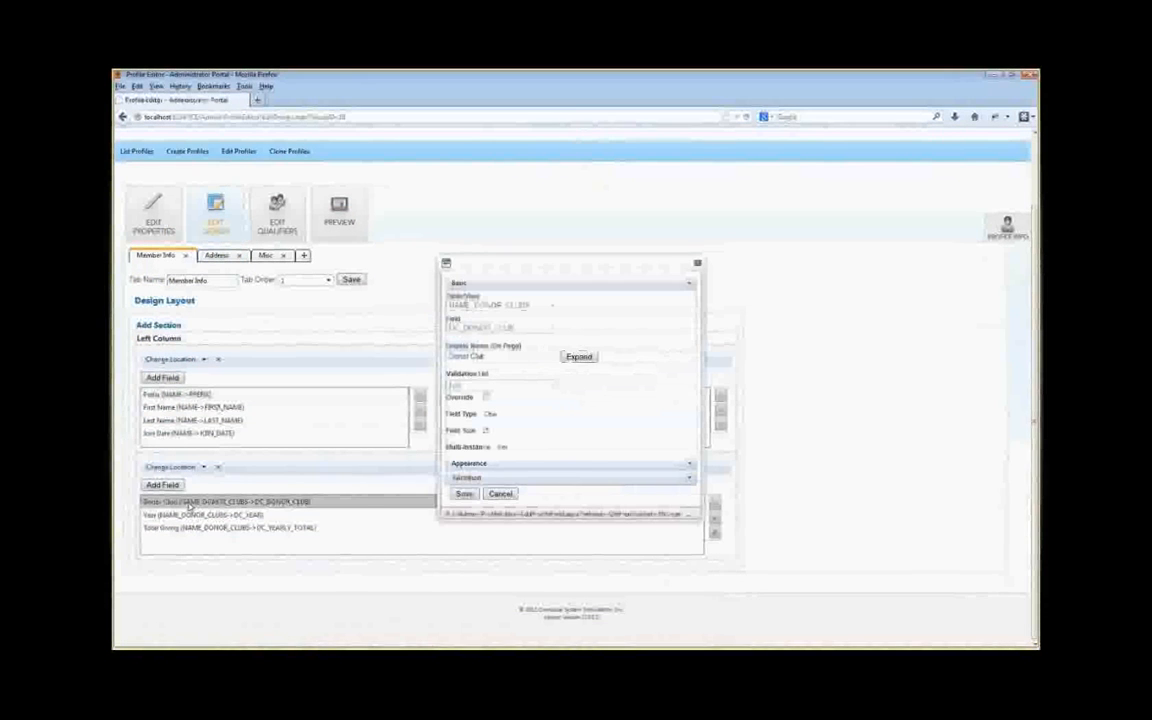
click(538, 464)
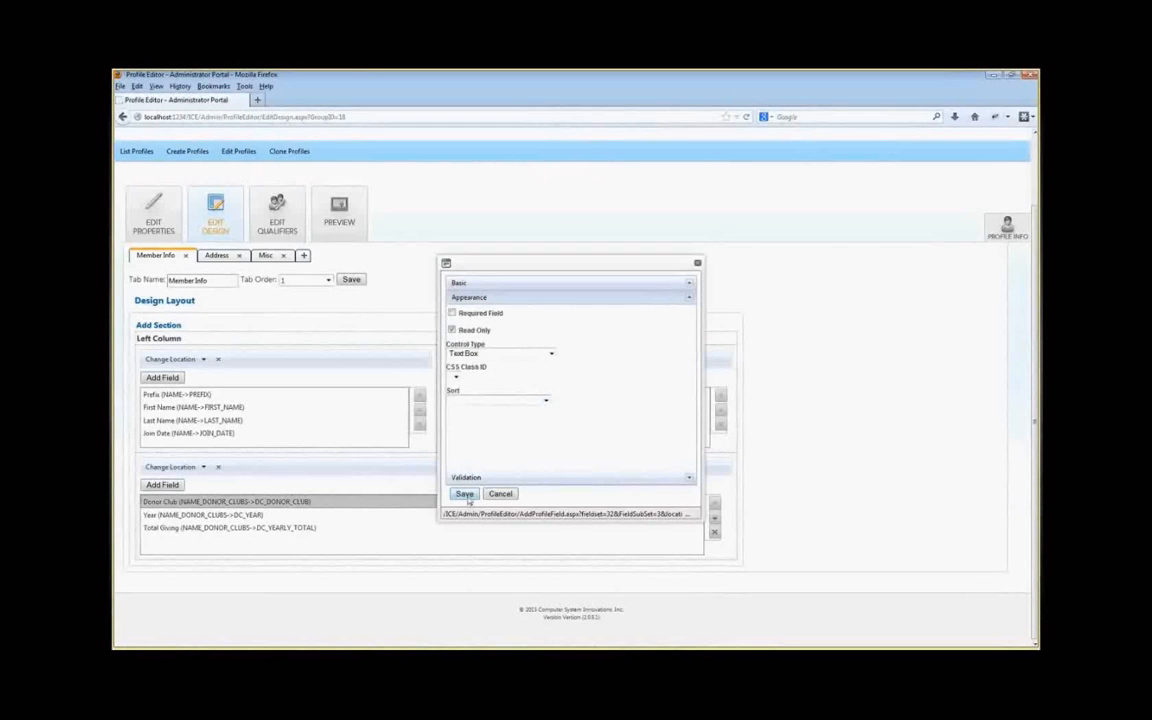
click(465, 632)
Step: Open the Year field's appearance settings, set it Read Only and save
double_click(300, 573)
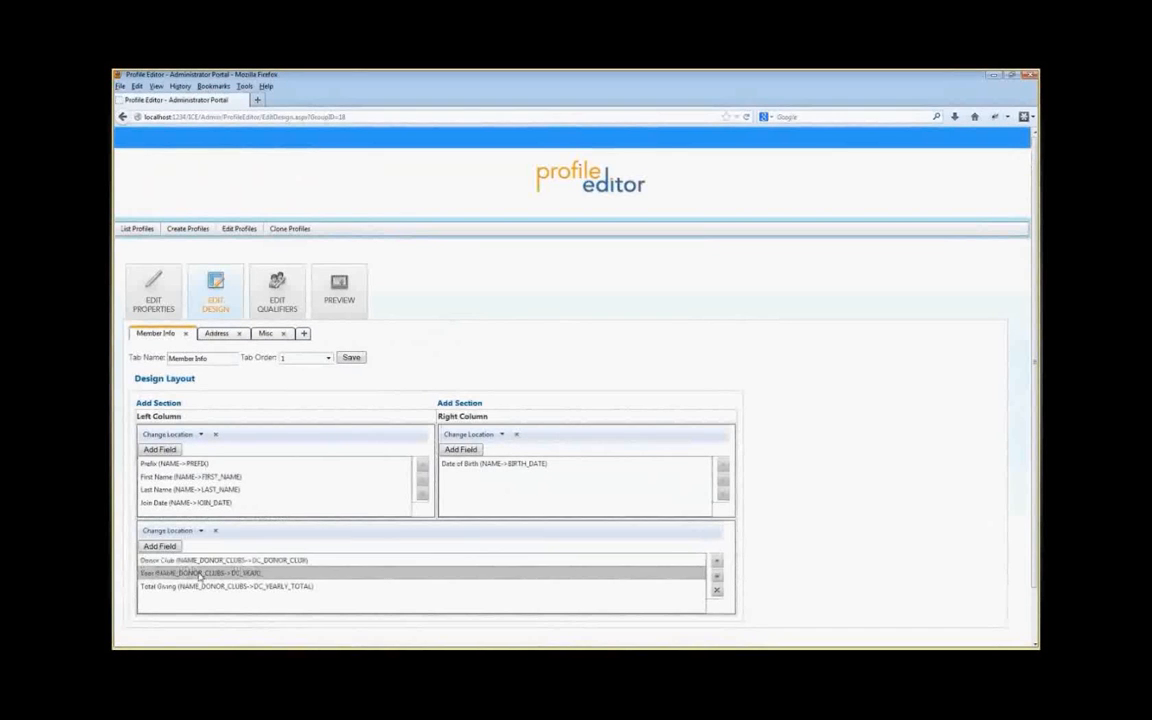
click(466, 297)
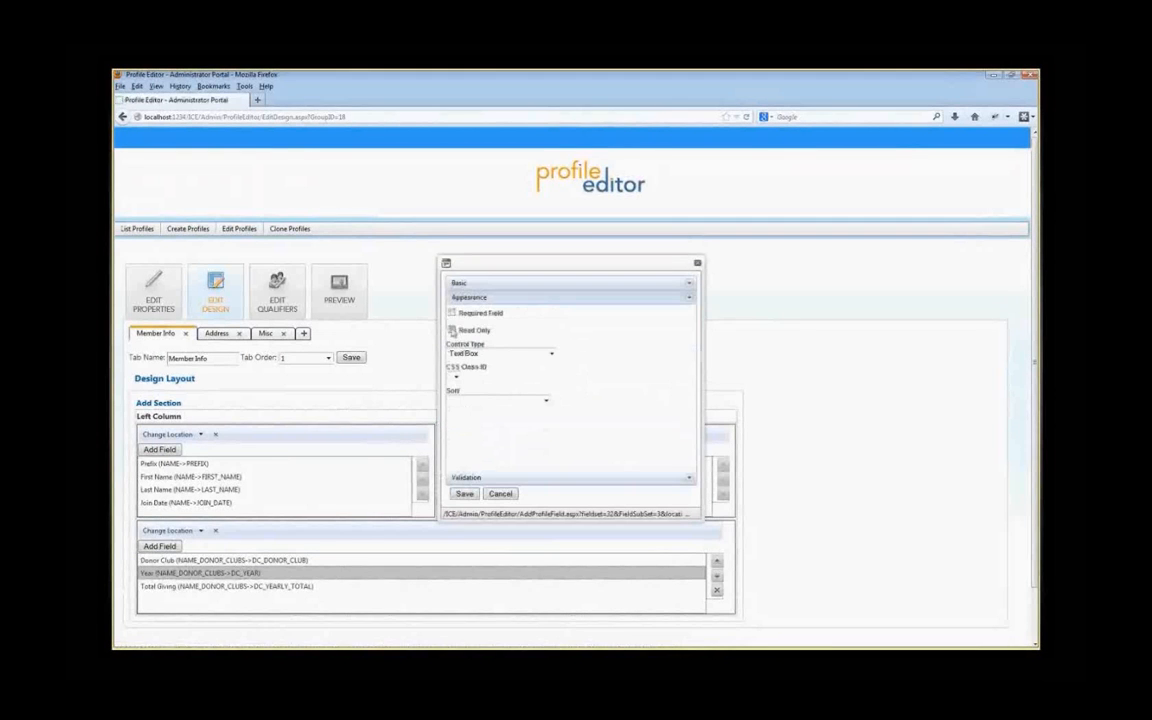
click(465, 493)
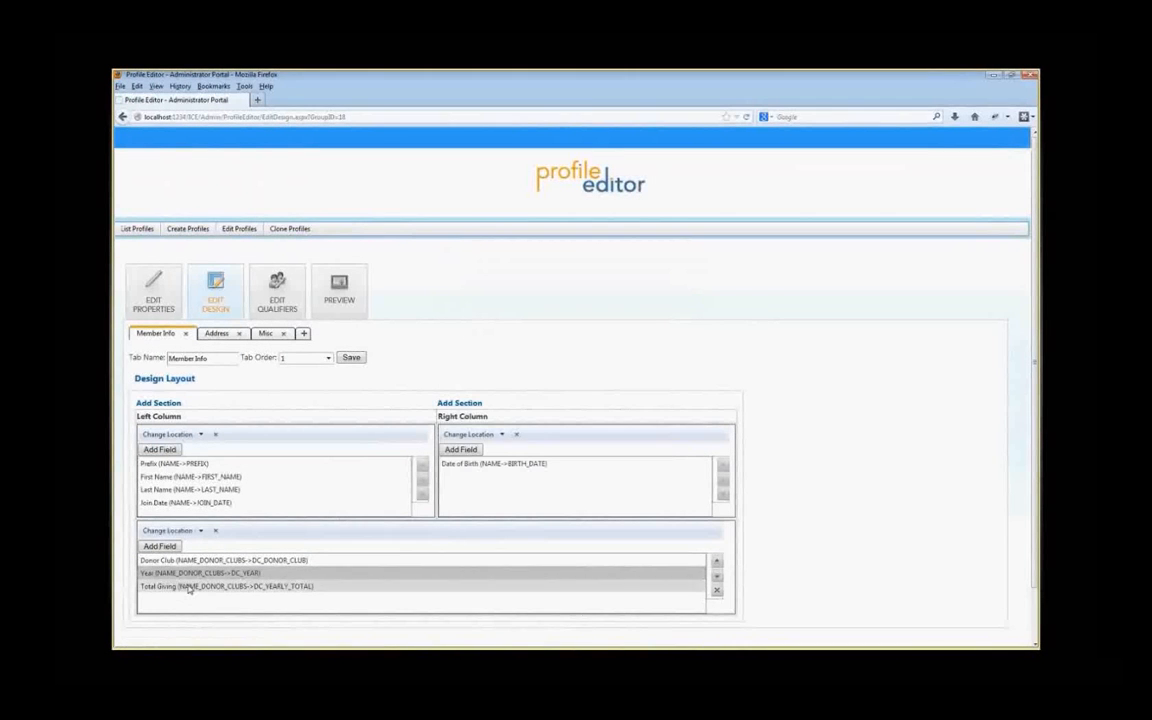
Step: Set the Total Giving field to Read Only in its appearance settings, save, and preview the profile
click(188, 587)
double_click(188, 587)
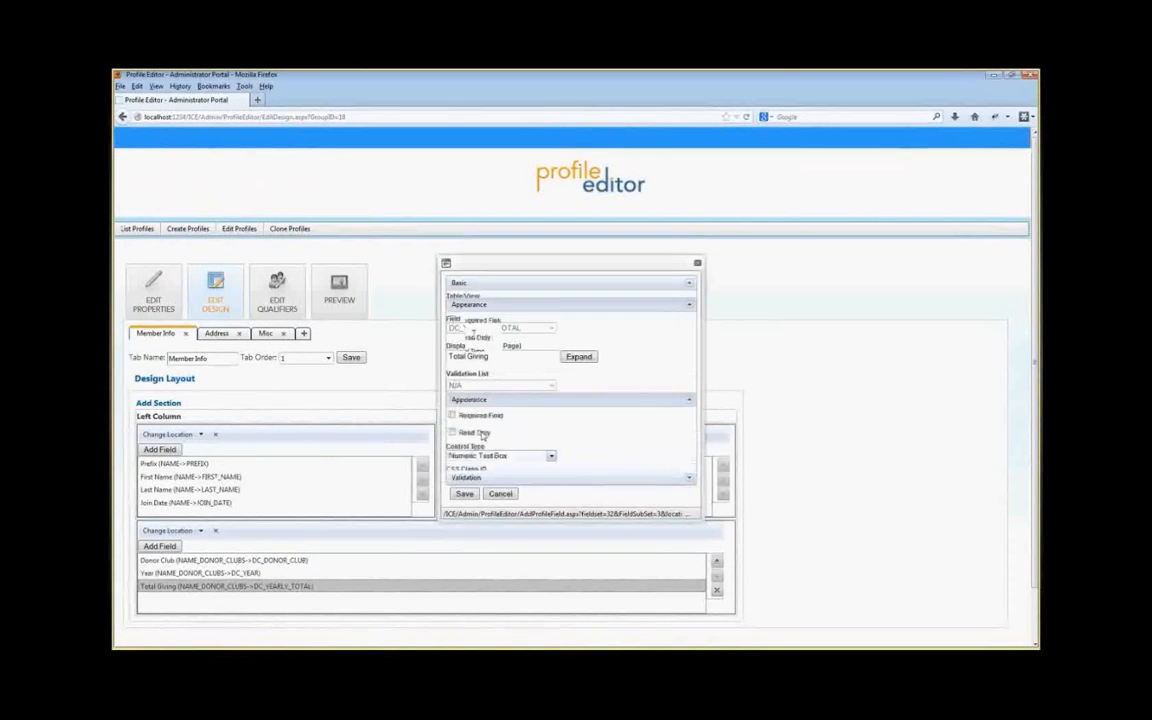
click(466, 297)
click(452, 330)
click(465, 493)
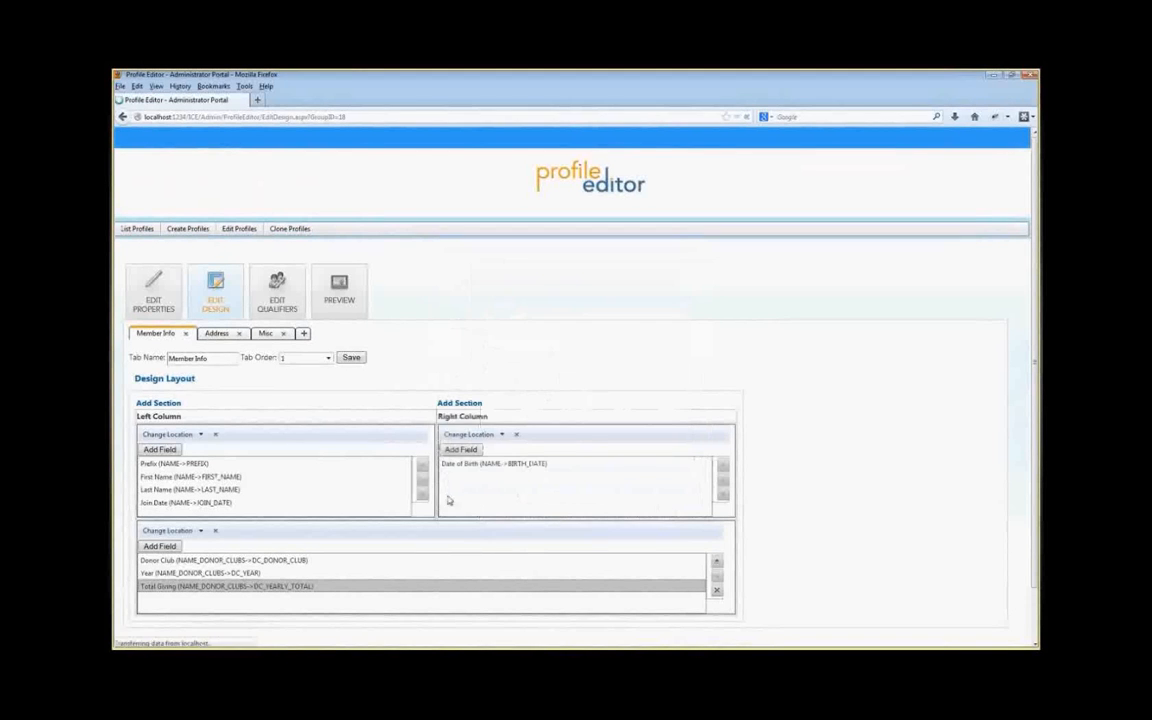
click(339, 287)
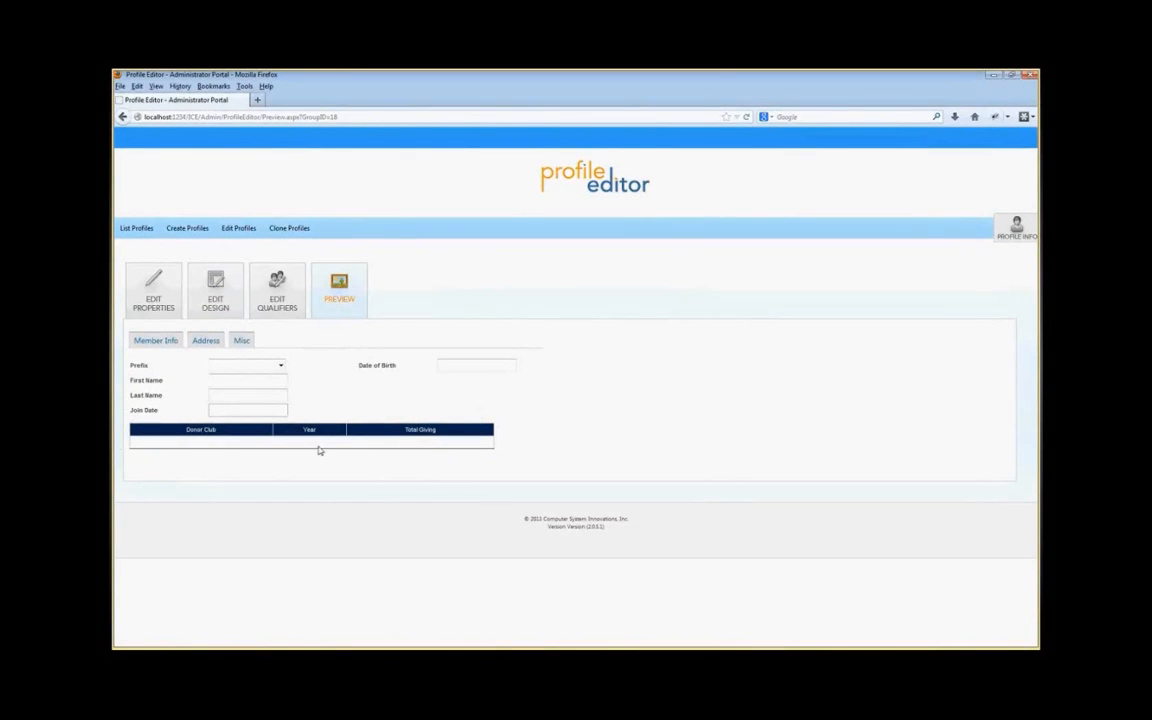
Step: Return to the design layout and move the Date of Birth section to the left column
click(220, 297)
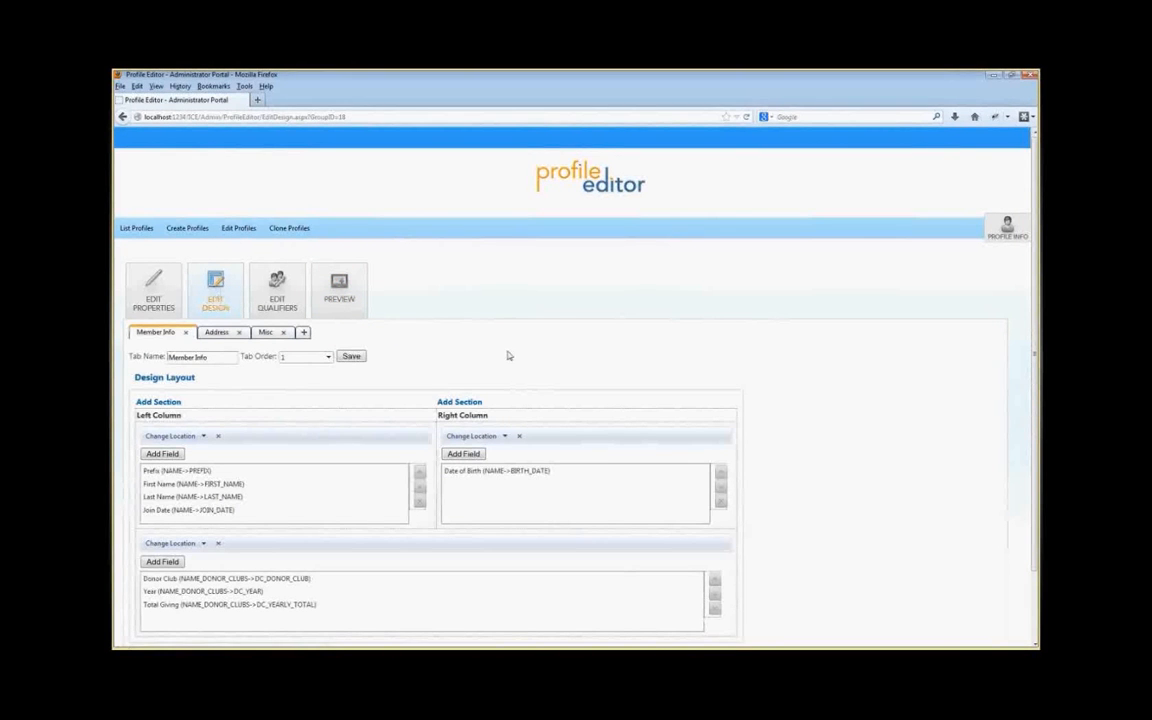
scroll(450, 396, down, 3)
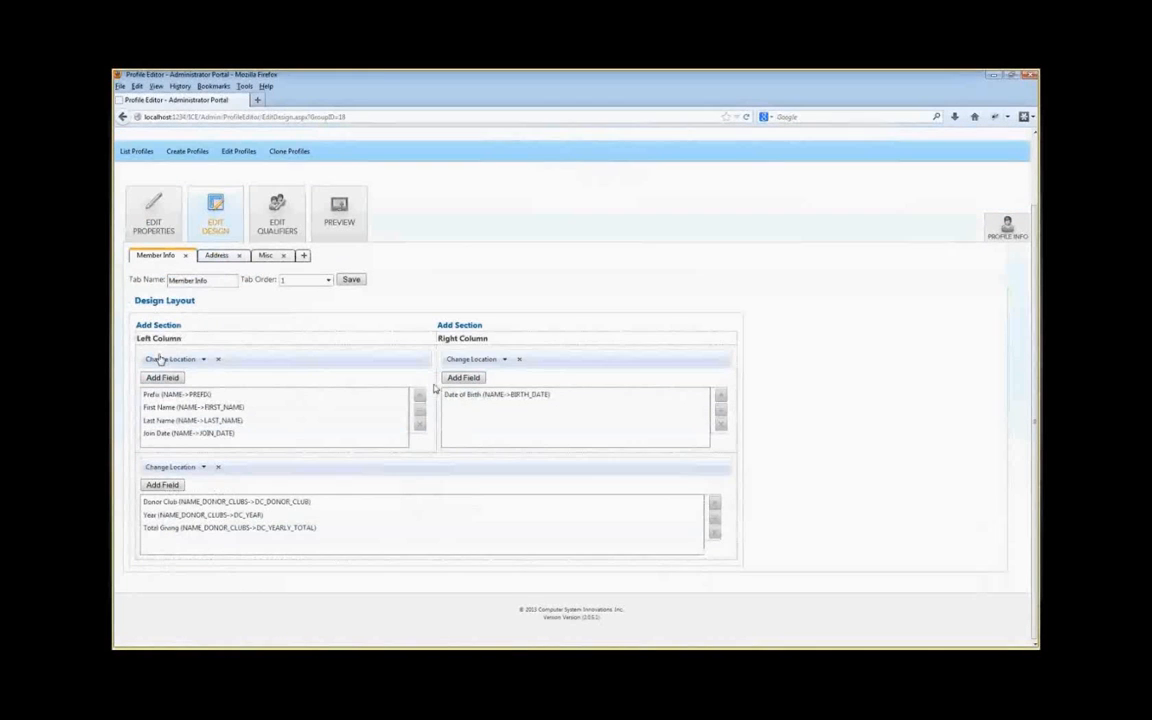
click(502, 359)
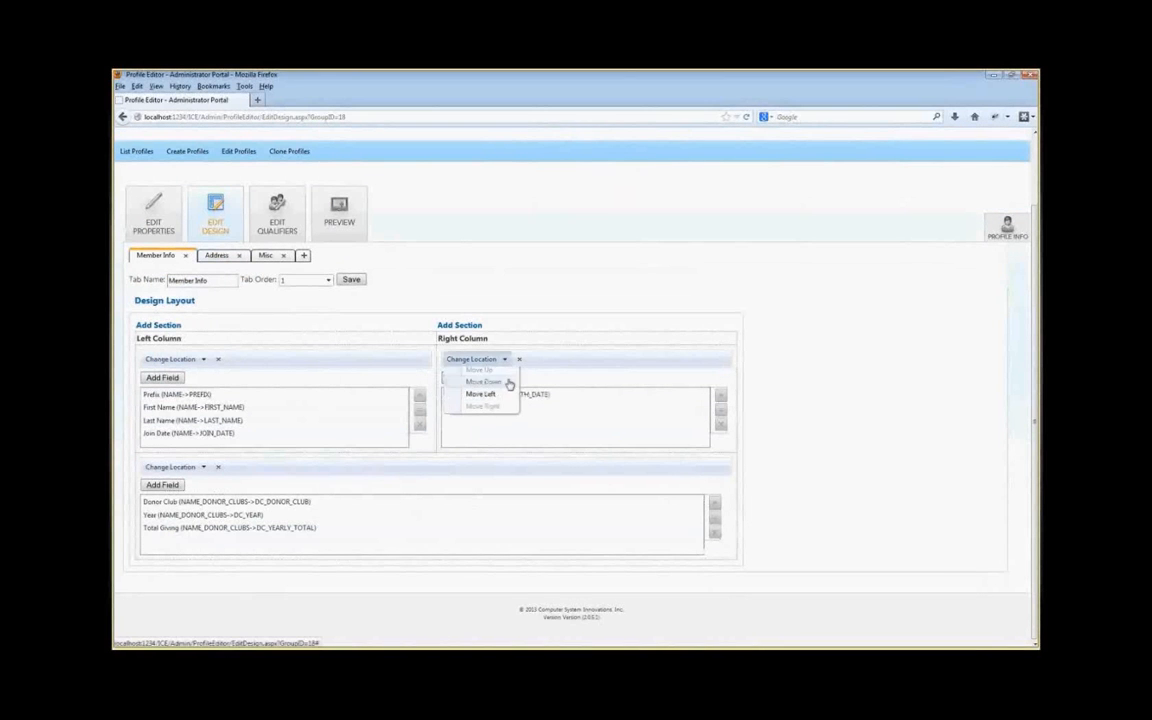
click(483, 400)
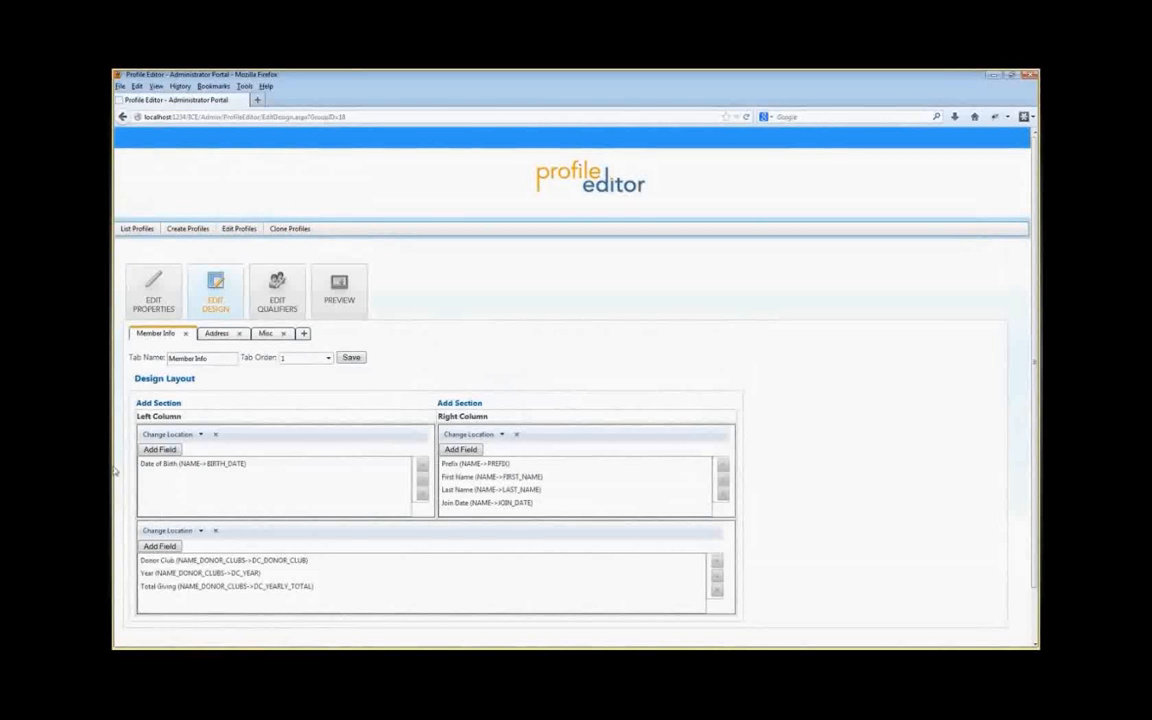